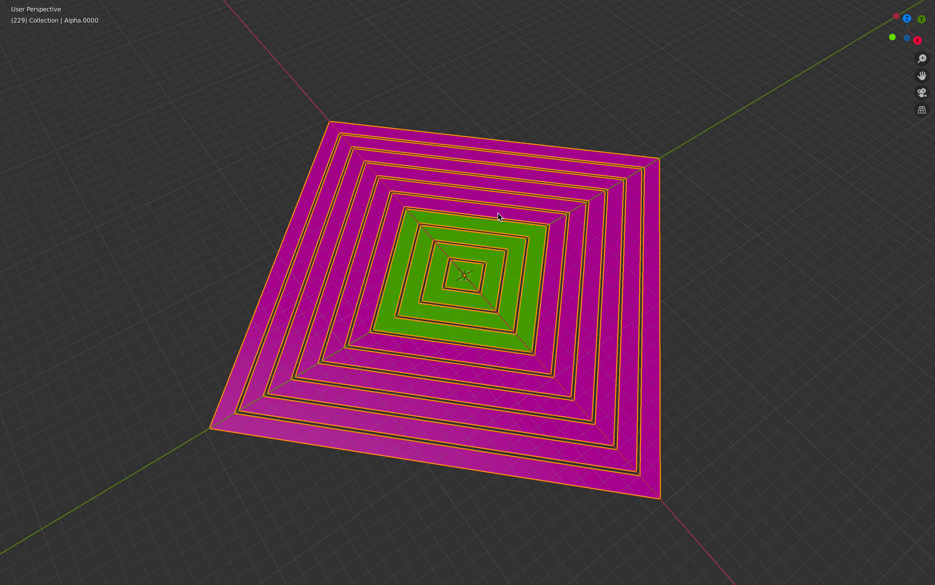
- Leave the full-screen viewport, select the mesh and play the animation briefly to preview the changing ring colours
key("ctrl+alt+space")
mouse_move(623, 347)
middle_mouse_down()
mouse_move(599, 348)
mouse_move(632, 357)
middle_mouse_up()
left_click(669, 372)
key("a")
middle_click_drag(519, 383, 565, 369)
scroll(523, 355, "up", 1)
key("space")
key("space")
middle_click_drag(471, 366, 440, 377)
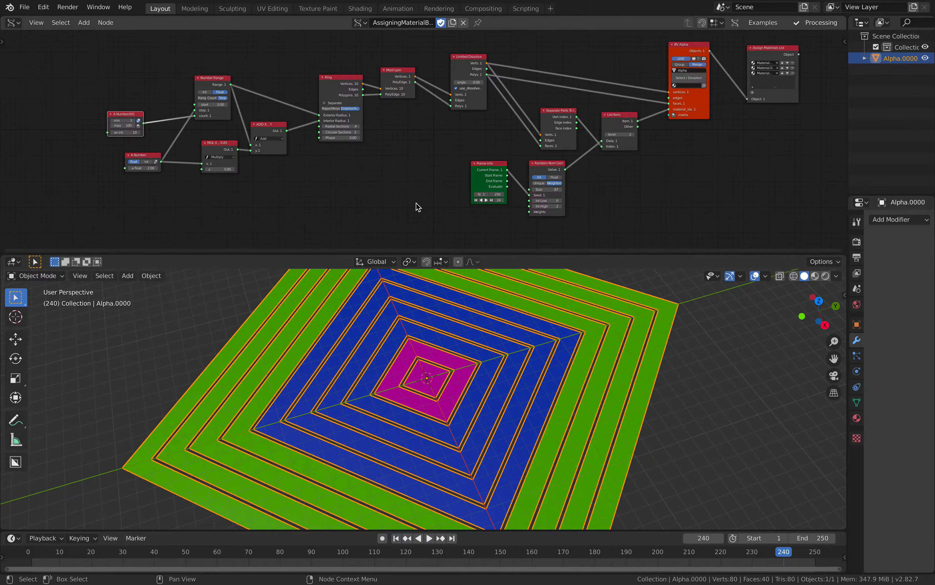
- Set the Multiply node's y value to 0.664 to widen the gaps between the square rings
scroll(426, 147, "up", 3)
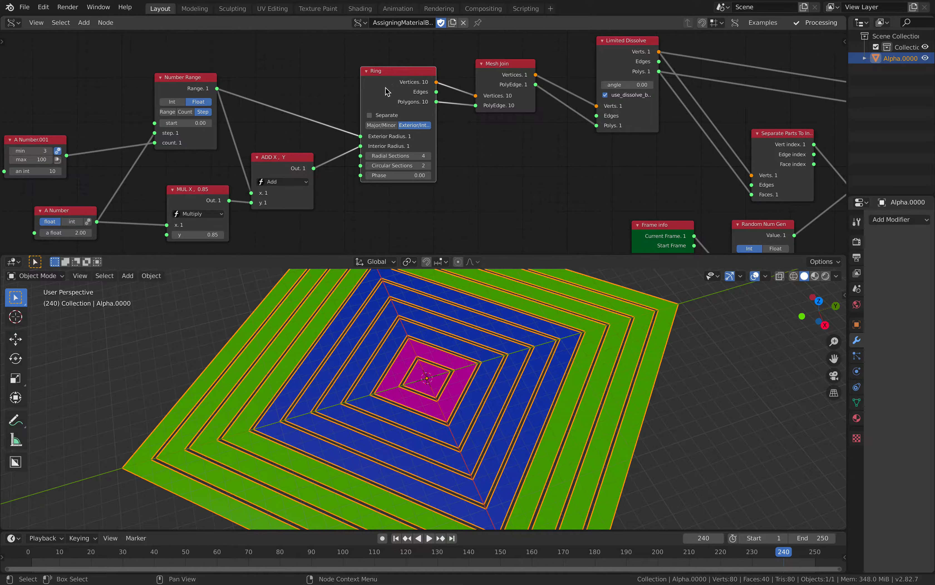
left_click_drag(386, 88, 387, 78)
scroll(348, 155, "down", 1)
middle_click_drag(337, 170, 349, 164)
middle_click_drag(262, 163, 275, 154)
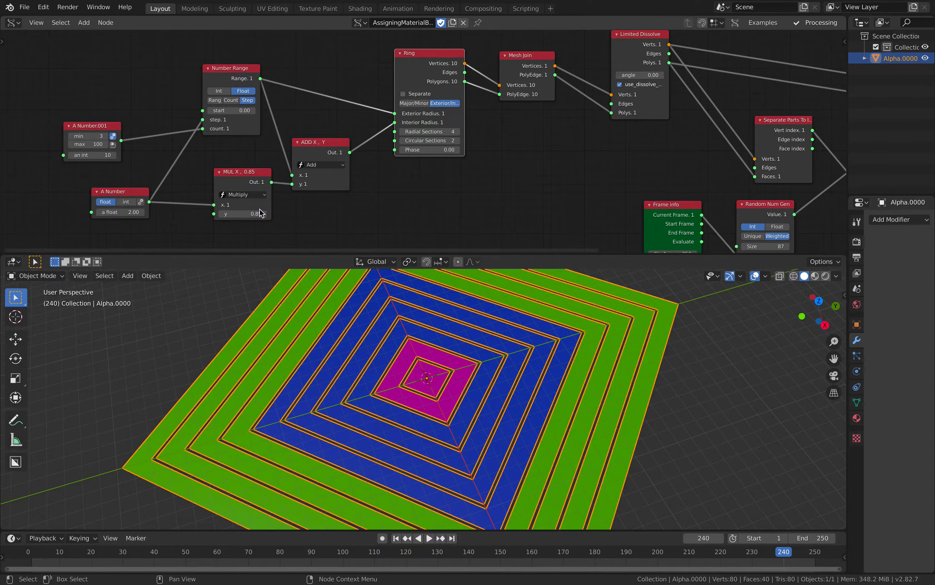
left_click_drag(247, 215, 209, 215)
middle_click_drag(439, 372, 461, 373)
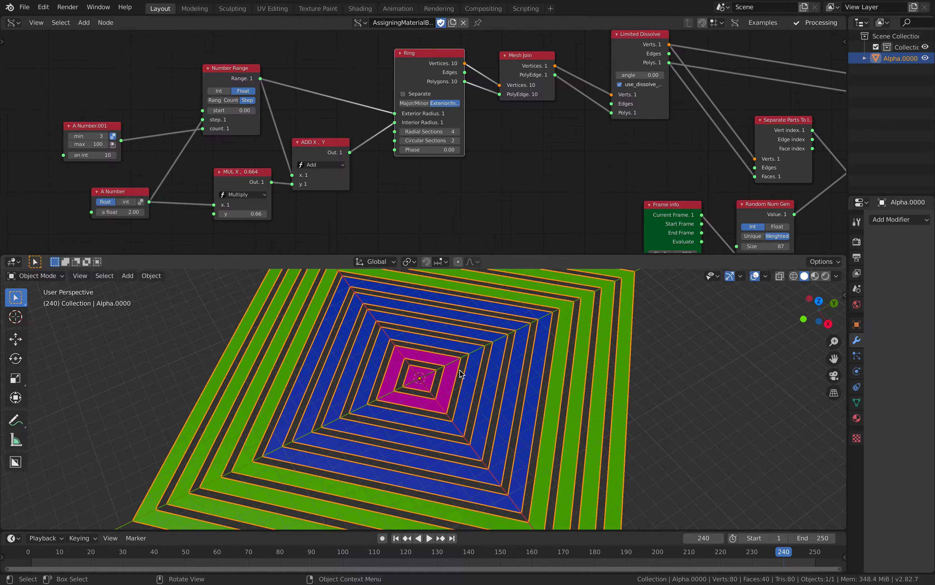
- Deselect the mesh and play the animation to preview the random colours on the thinner rings
key("alt+a")
middle_click_drag(476, 136, 575, 148)
scroll(510, 135, "up", 1)
key("space")
key("space")
middle_click_drag(526, 352, 511, 365)
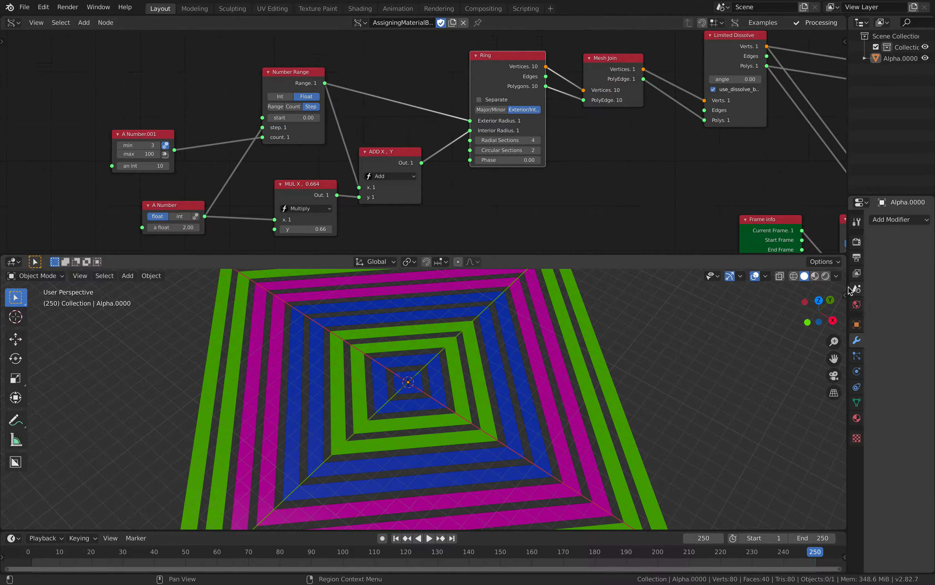
- Select the ring mesh and display its material slots, temporarily widening the properties area
left_click_drag(844, 286, 757, 287)
left_click(490, 366)
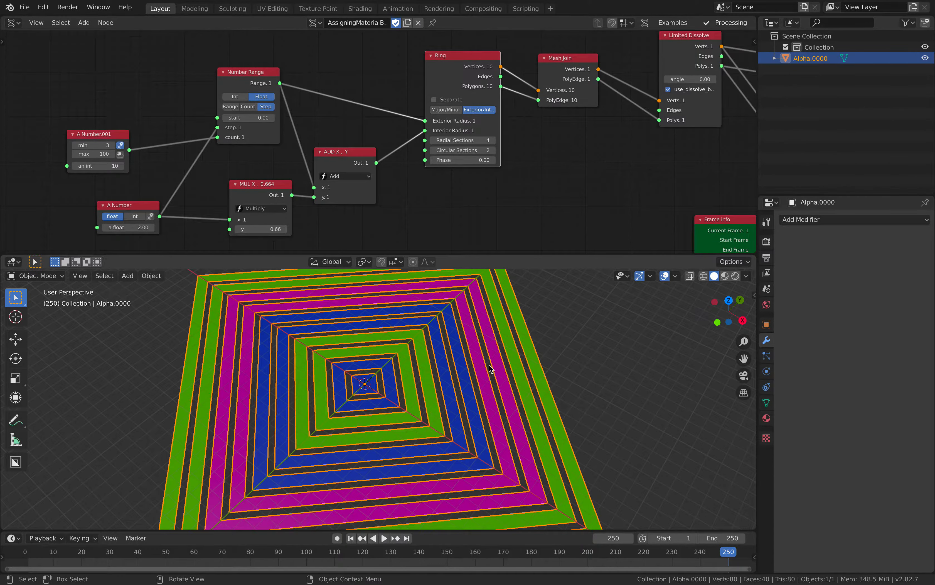
left_click(767, 417)
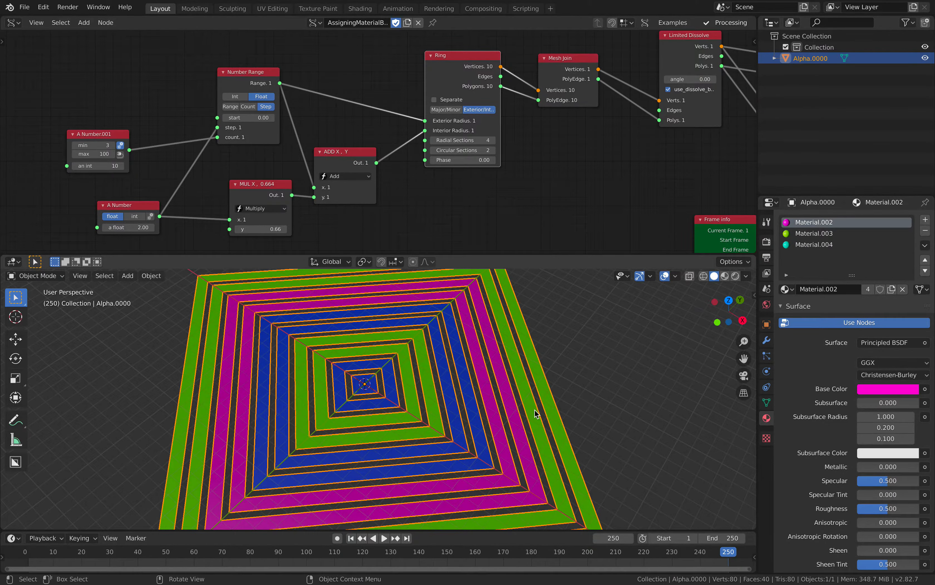
middle_click_drag(536, 413, 515, 406)
left_click_drag(757, 174, 817, 174)
- Bring the Frame info node into view and run the animation briefly to watch it drive the random seed
middle_click_drag(747, 238, 606, 193)
key("space")
key("space")
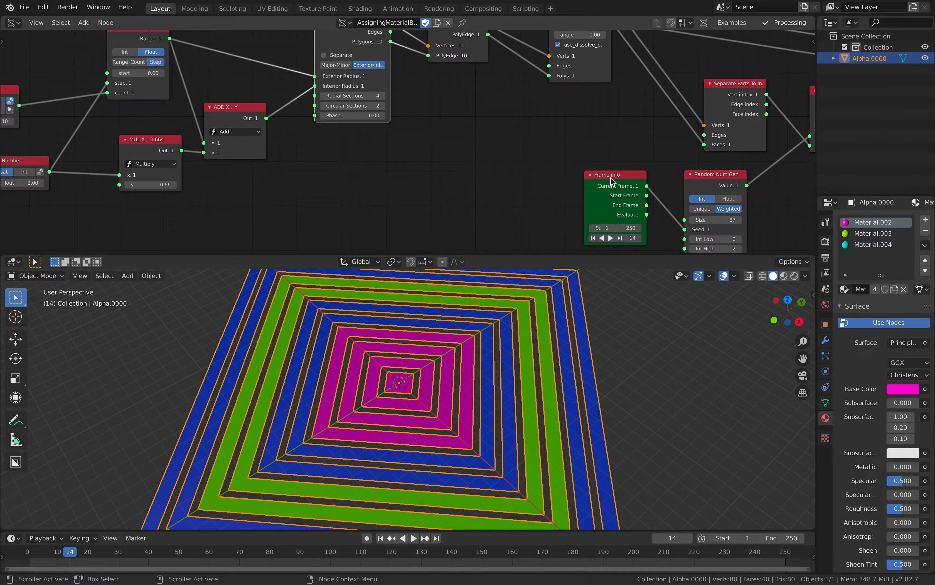
- Delete the Frame info node and set the Random Num Gen node's Seed to 782
left_click_drag(609, 178, 586, 168)
key("x")
middle_click_drag(618, 192, 614, 186)
left_click_drag(710, 222, 657, 223)
scroll(590, 188, "down", 5)
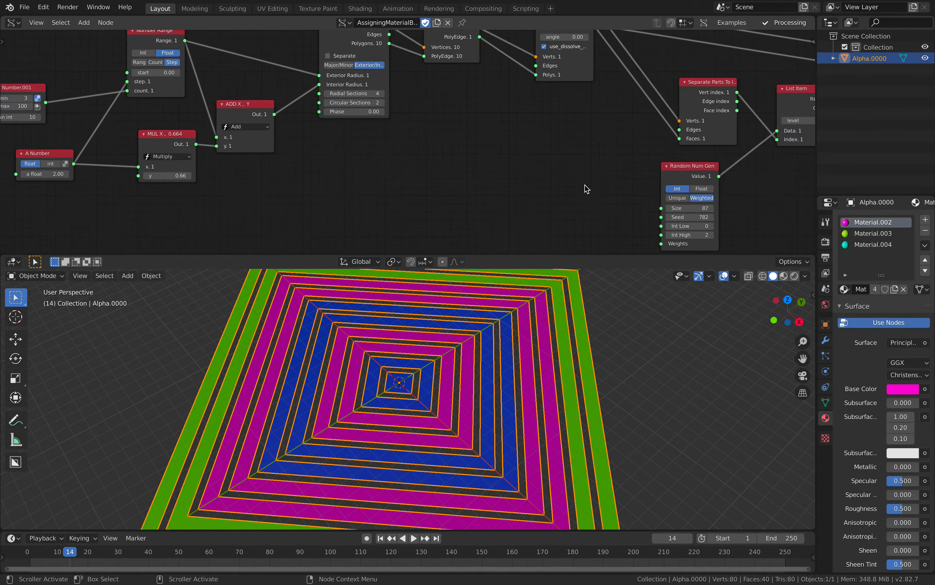
- Deselect the mesh and examine the coloured rings together with the whole node tree
scroll(404, 340, "down", 1)
middle_click_drag(403, 340, 430, 356)
key("alt+a")
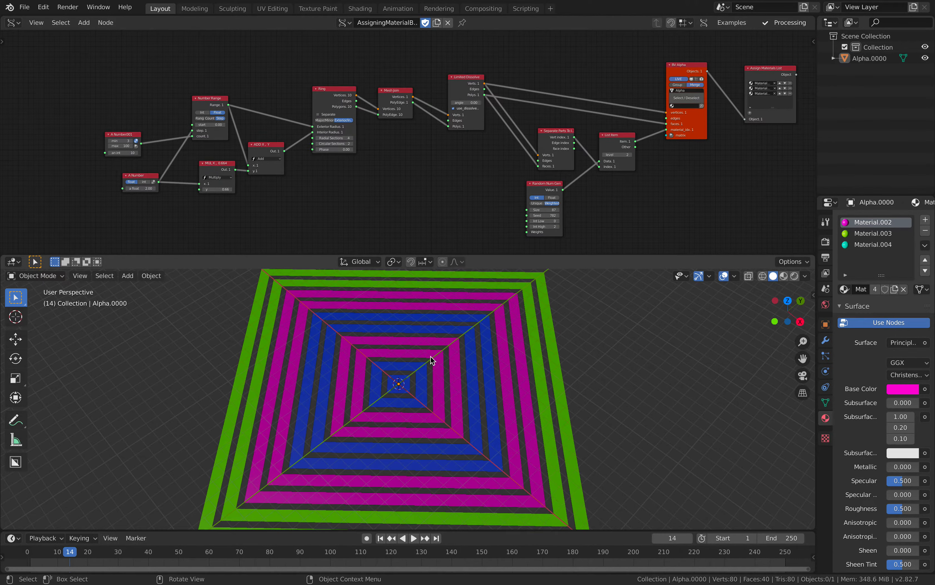
scroll(471, 389, "up", 2)
middle_click_drag(485, 381, 539, 378)
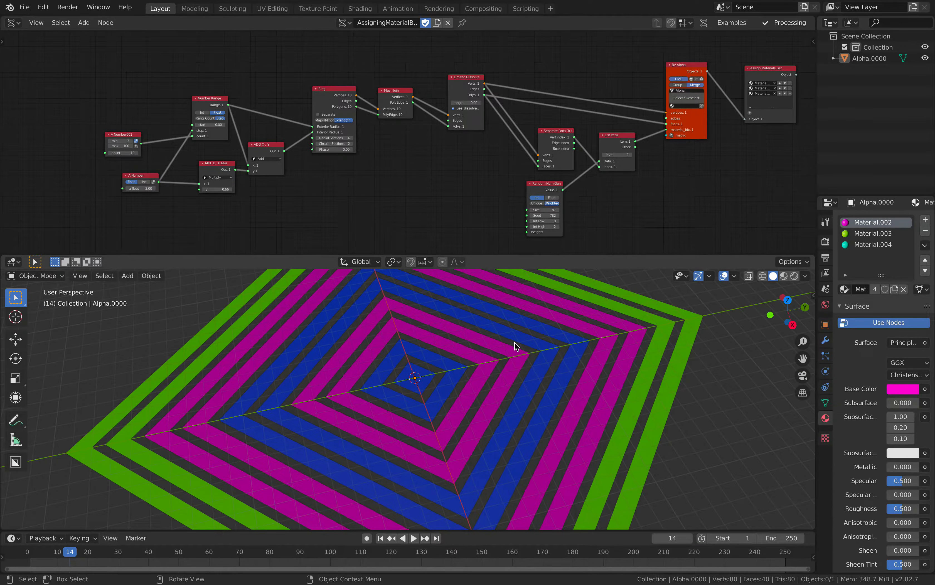
middle_click_drag(534, 318, 540, 317)
middle_click_drag(556, 197, 498, 188)
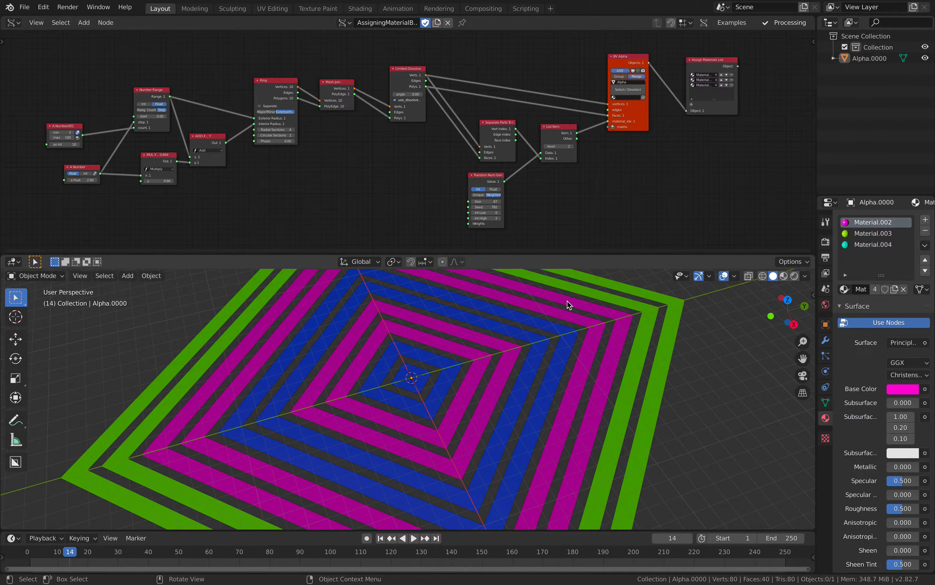
scroll(638, 175, "up", 2)
middle_click_drag(637, 181, 620, 186)
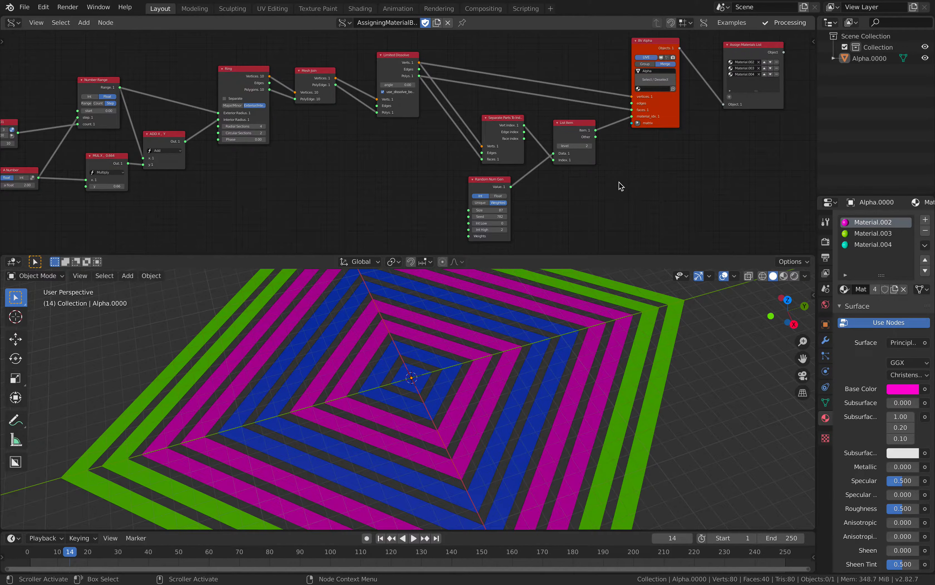
- Set the Ring node's Radial Sections to 9
scroll(646, 125, "up", 1)
middle_click_drag(477, 119, 522, 151)
scroll(520, 118, "up", 1)
scroll(505, 116, "up", 1)
scroll(517, 154, "down", 1)
mouse_move(443, 146)
middle_mouse_down()
mouse_move(462, 146)
mouse_move(443, 129)
middle_mouse_up()
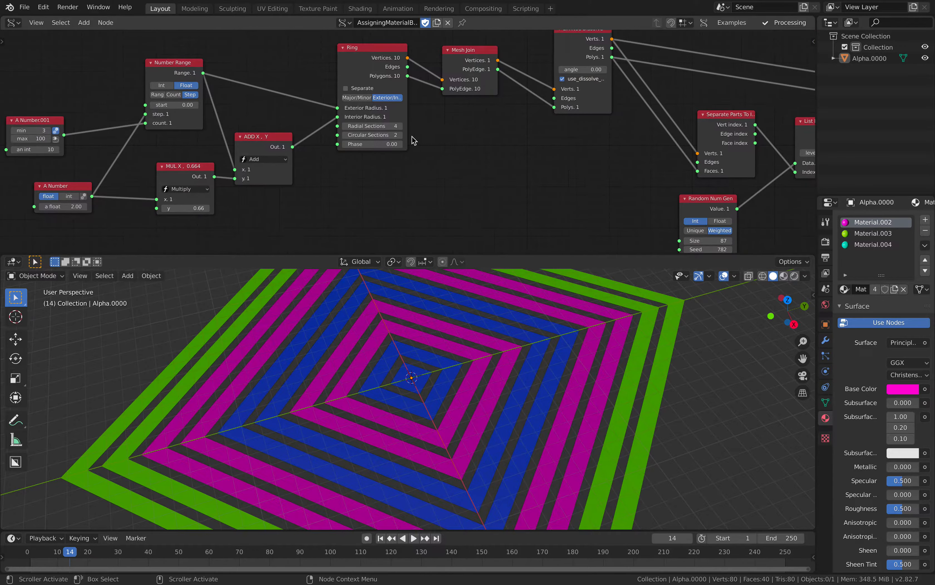
left_click(401, 127)
left_click(402, 126)
left_click(402, 126)
left_click(402, 126)
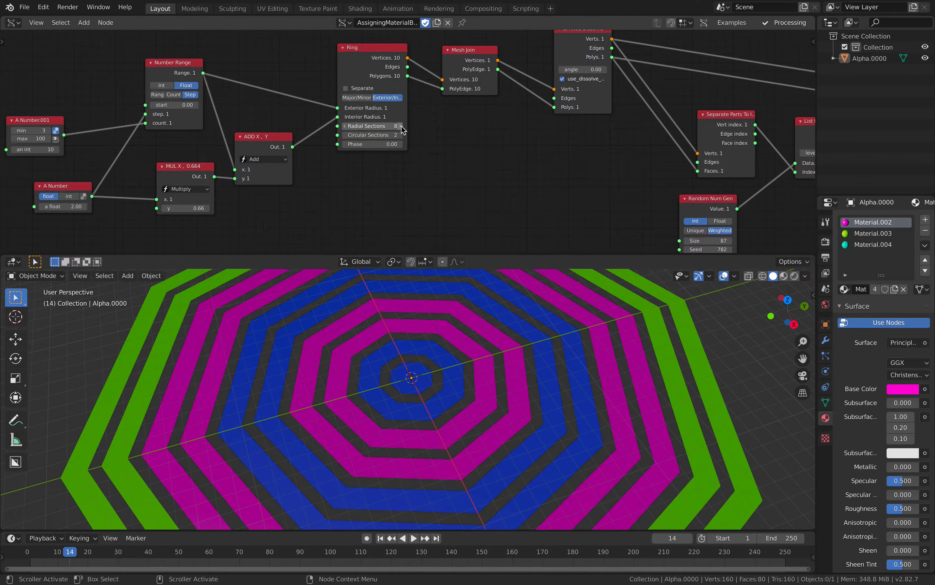
left_click(401, 126)
- Enlarge the node editor area slightly and adjust the position of the Ring node
scroll(468, 367, "down", 3)
middle_click_drag(468, 367, 474, 365)
left_click_drag(364, 61, 368, 62)
middle_click_drag(377, 95, 546, 89)
scroll(545, 90, "up", 1)
left_click_drag(516, 255, 516, 280)
middle_click_drag(502, 232, 457, 224)
left_click_drag(490, 155, 490, 160)
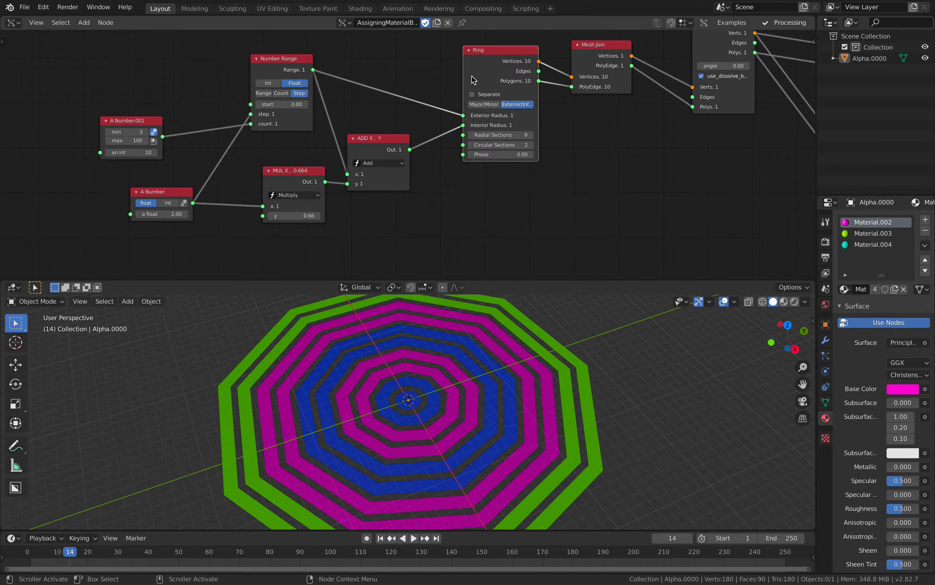
left_click_drag(475, 56, 469, 59)
middle_click_drag(329, 83, 332, 83)
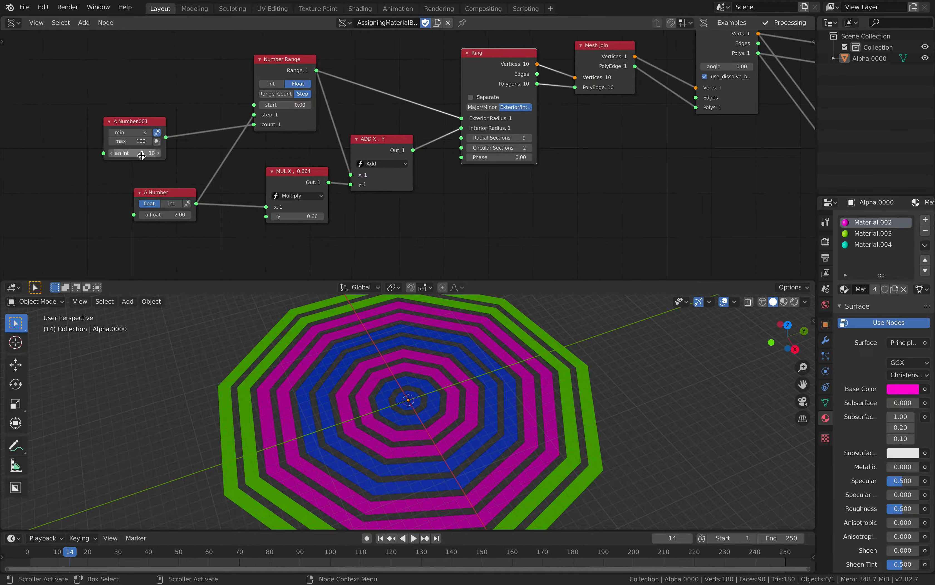
- Raise the integer in the A Number.001 node to 22 for many more rings
left_click(159, 154)
left_click(158, 154)
double_click(158, 154)
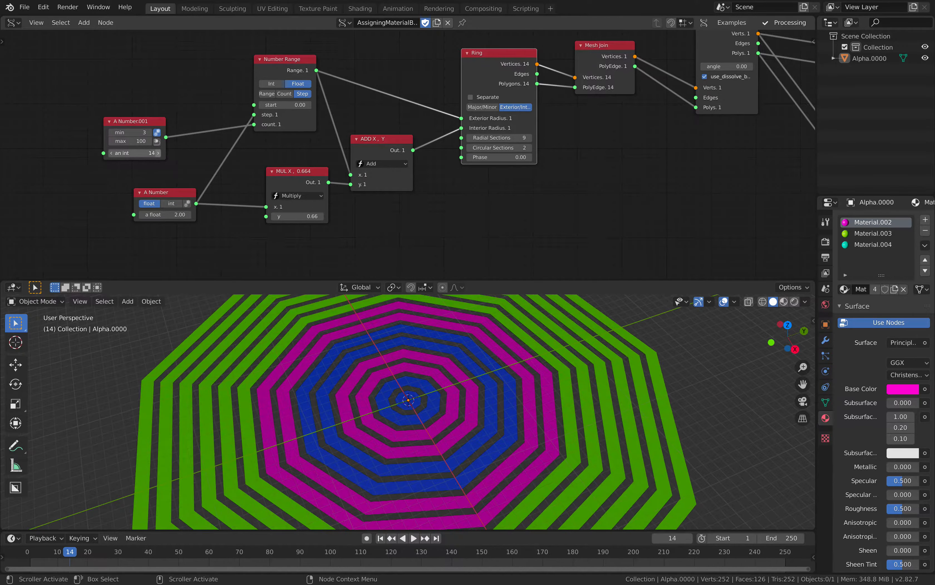
left_click(159, 154)
double_click(159, 154)
left_click(158, 153)
left_click(158, 154)
left_click(158, 154)
- Reduce the ring count in the A Number.001 node to 11
left_click(111, 153)
left_click(112, 153)
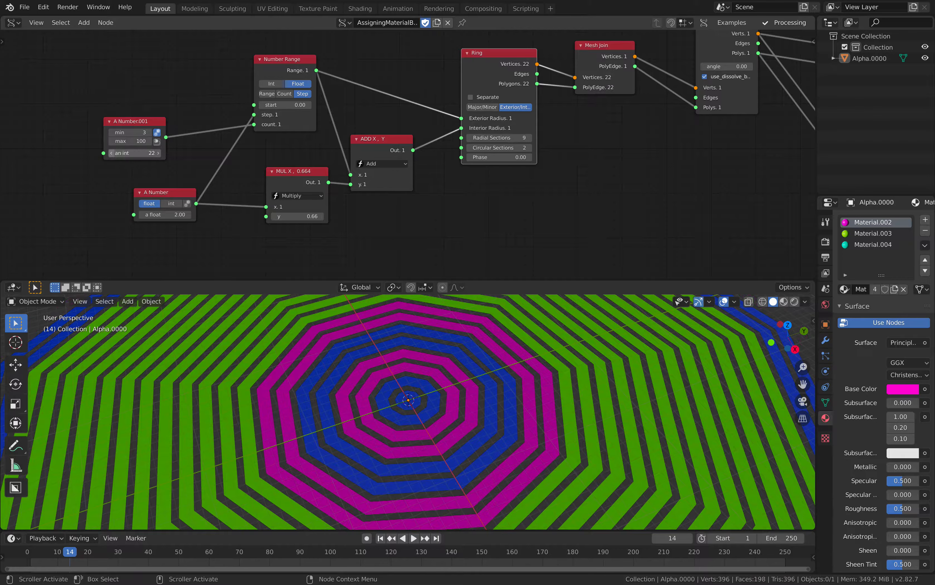
left_click(112, 153)
left_click(111, 154)
left_click(112, 153)
left_click(112, 153)
left_click(112, 153)
left_click(112, 153)
left_click(112, 153)
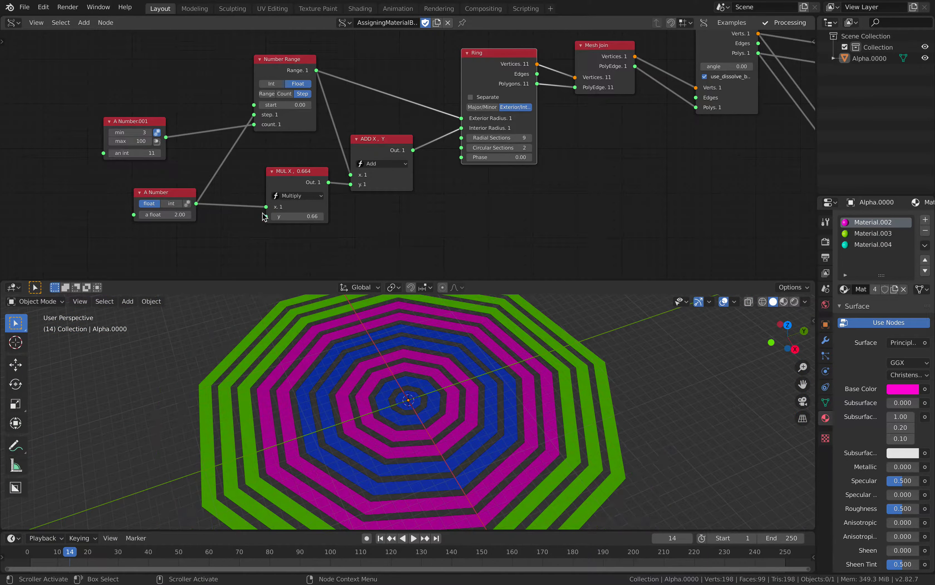
- Set the Multiply node's y value to 0.562 to make the rings thinner
middle_click_drag(195, 219, 180, 194)
mouse_move(163, 191)
left_mouse_down()
mouse_move(182, 192)
mouse_move(149, 191)
mouse_move(159, 191)
left_mouse_up()
key("Return")
mouse_move(284, 192)
left_mouse_down()
mouse_move(265, 192)
mouse_move(288, 192)
left_mouse_up()
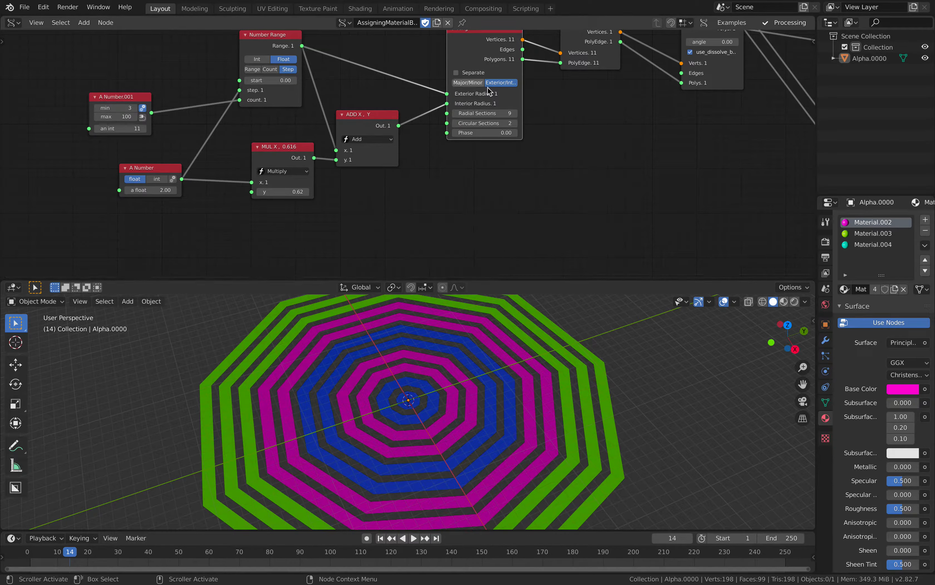
mouse_move(284, 192)
left_mouse_down()
mouse_move(314, 192)
mouse_move(278, 192)
left_mouse_up()
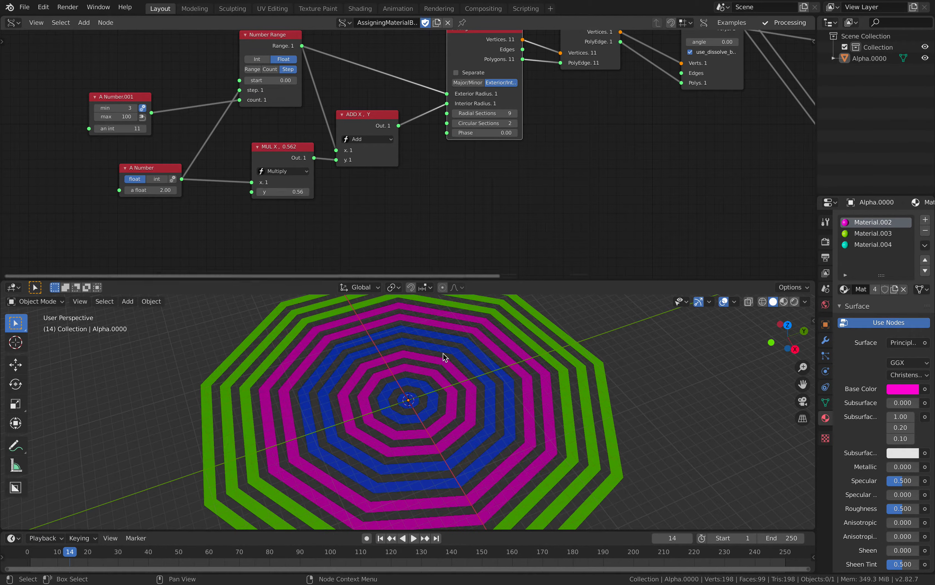
- Set the Ring node's Radial Sections to 12
middle_click_drag(508, 177, 490, 182)
left_click(498, 117)
left_click(497, 117)
left_click(501, 119)
mouse_move(487, 414)
middle_mouse_down()
mouse_move(557, 402)
mouse_move(443, 413)
mouse_move(456, 396)
mouse_move(476, 398)
mouse_move(472, 349)
mouse_move(466, 416)
mouse_move(480, 398)
middle_mouse_up()
left_click(454, 401)
left_click(476, 398)
- Duplicate the ring mesh and place the copy beside the original, clear of its outer edge
scroll(490, 220, "down", 1)
middle_click_drag(490, 220, 350, 221)
middle_click_drag(449, 419, 458, 289)
middle_click_drag(501, 337, 513, 351)
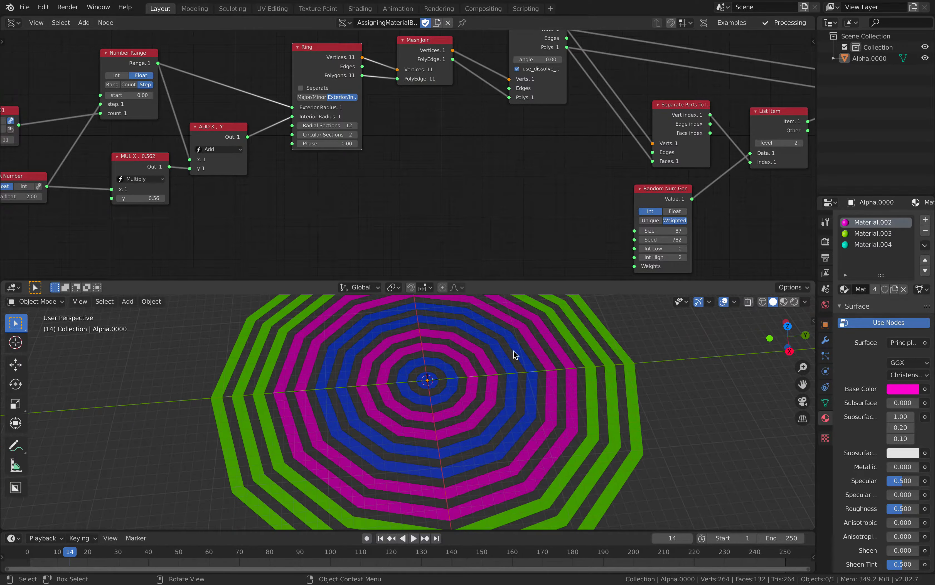
left_click(410, 384)
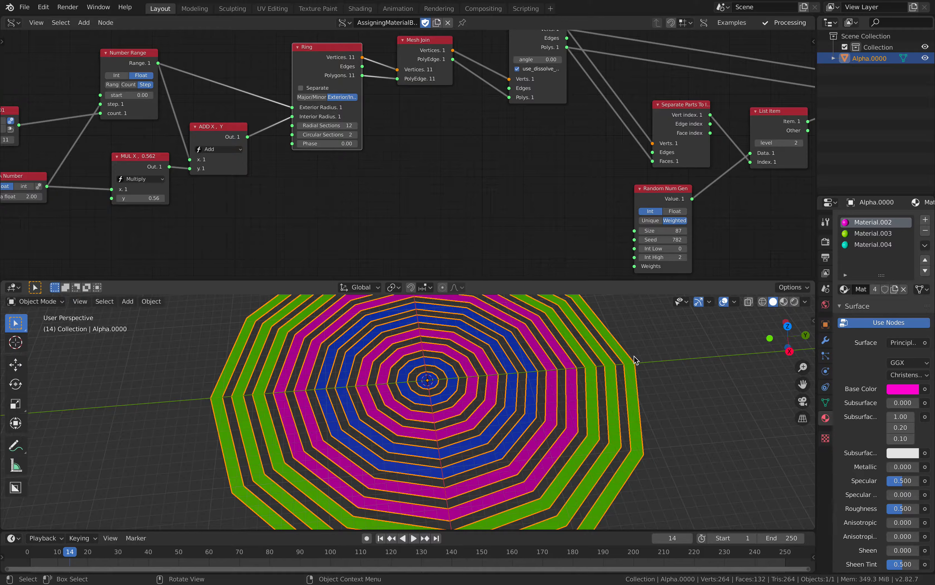
scroll(552, 377, "down", 2)
middle_click_drag(536, 375, 333, 406, "shift")
key("shift+d")
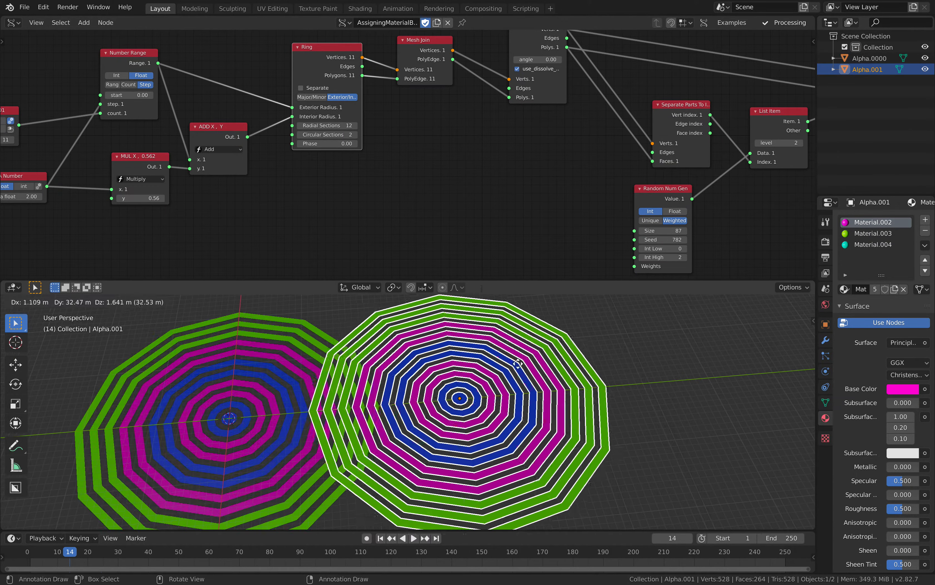
left_click(560, 351)
right_click(560, 351)
left_click(391, 341)
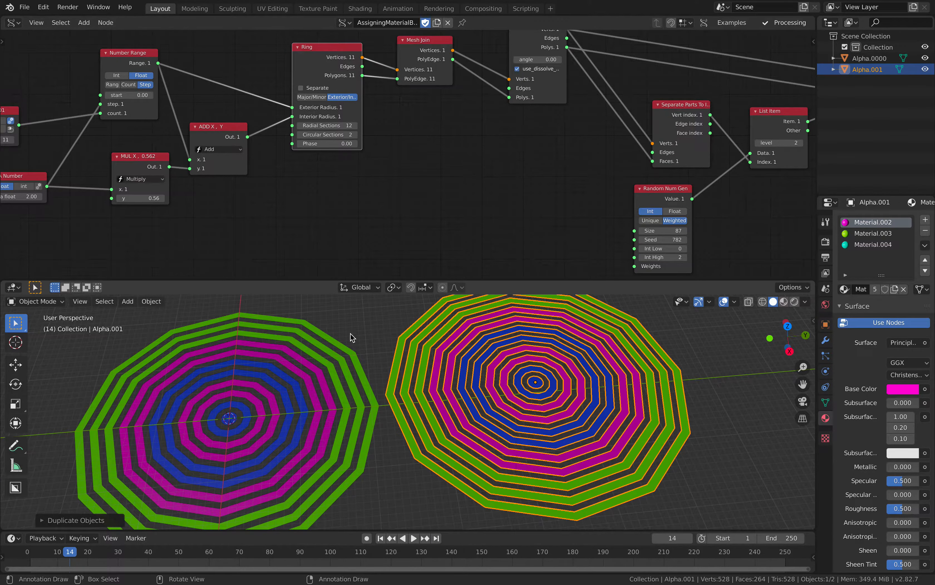
left_click_drag(477, 340, 566, 354)
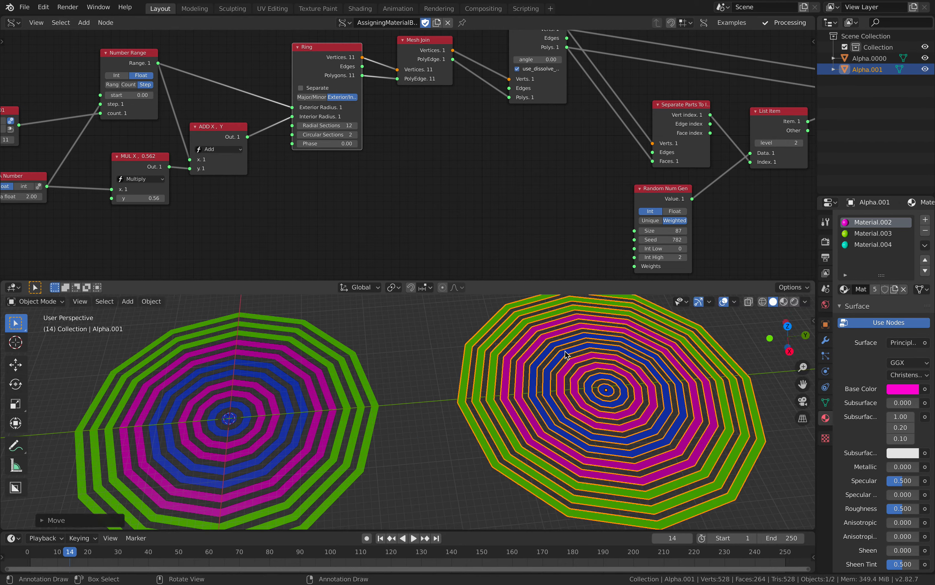
- Separate the duplicated ring mesh by loose parts
key("F3")
type("sepa")
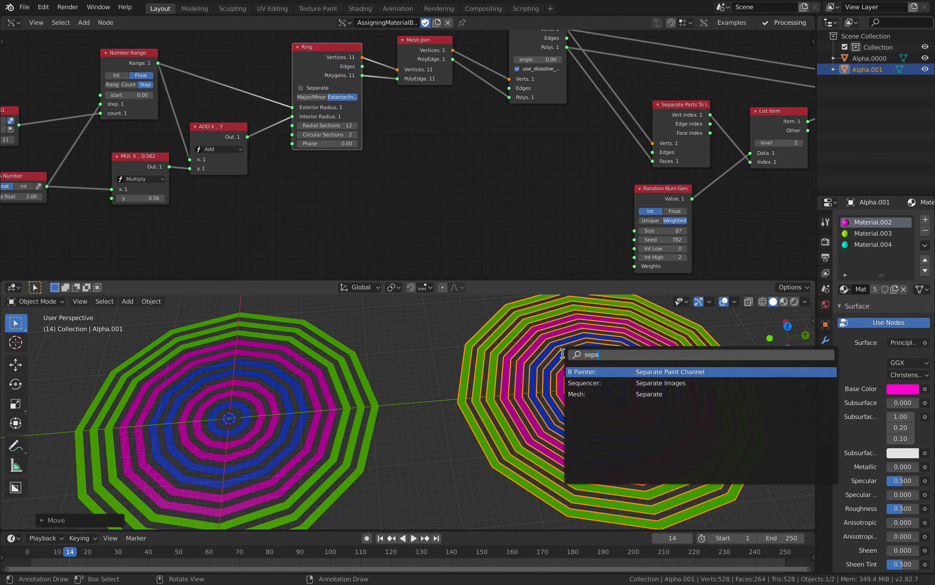
left_click(584, 394)
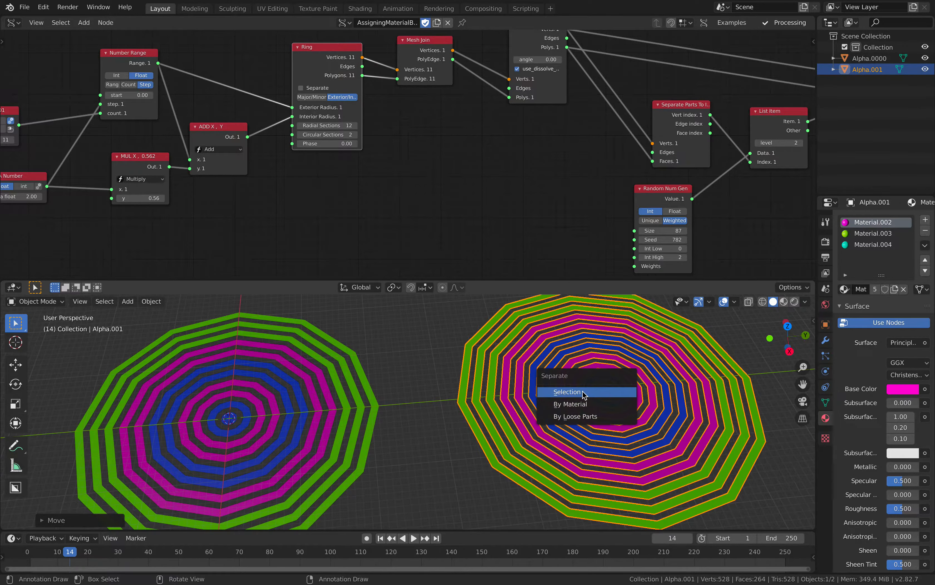
left_click(579, 416)
- Move several of the separated inner rings away from their common centre to show they are individual objects
middle_click_drag(640, 390, 528, 385, "shift")
left_click(527, 382)
key("g")
left_click(653, 338)
left_click(541, 377)
key("g")
left_click(651, 365)
left_click(557, 404)
key("g")
left_click(601, 428)
scroll(599, 424, "down", 1)
left_click(585, 409)
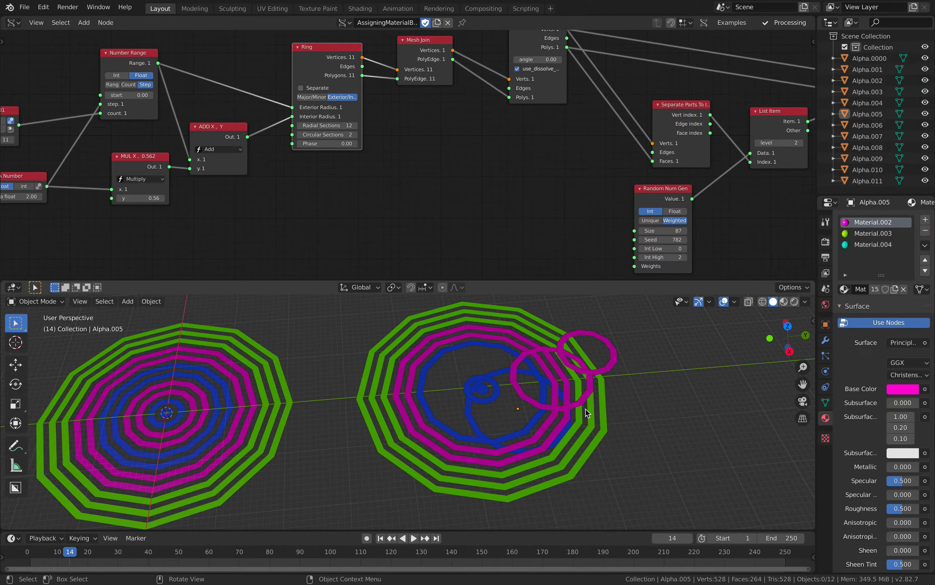
left_click(610, 363)
left_click(595, 392)
left_click(498, 373)
left_click(504, 326)
left_click(496, 362)
- Delete all the separated ring pieces and reselect the original ring mesh
left_click_drag(394, 308, 612, 438)
key("x")
left_click(612, 437)
scroll(435, 365, "up", 2)
key("Home")
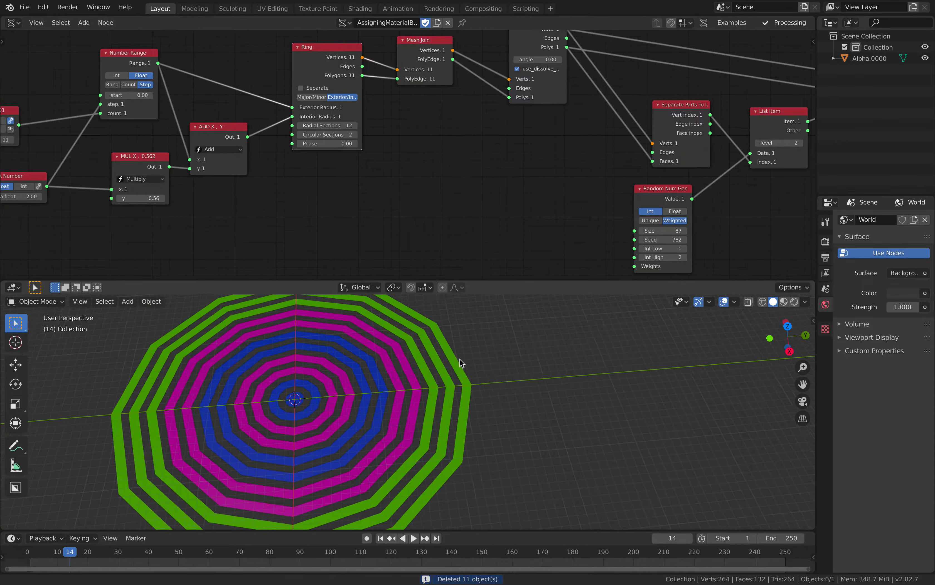
left_click(504, 360)
- Reposition the Mesh Join, Limited Dissolve and Separate Parts To Indexes nodes slightly closer to the Ring node
middle_click_drag(362, 156, 436, 177)
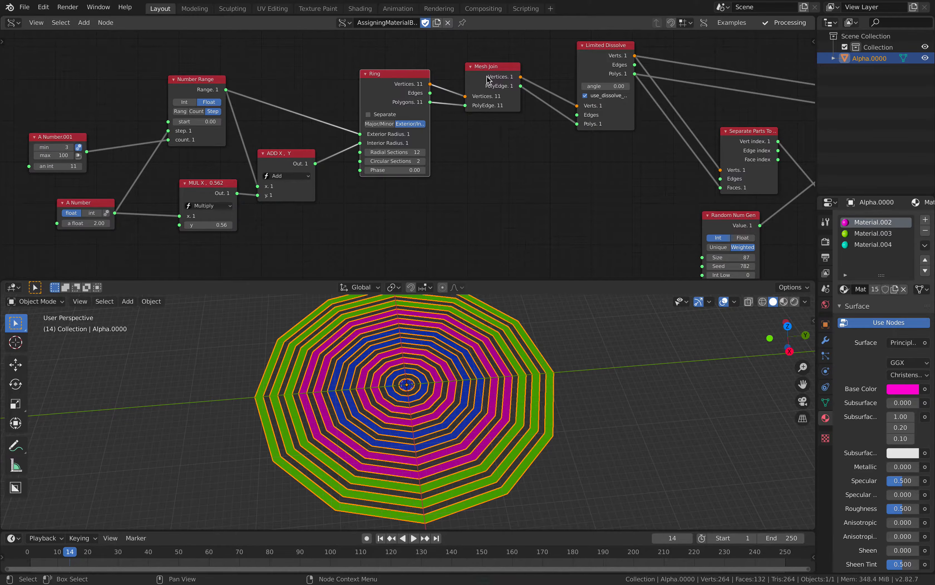
left_click_drag(483, 80, 463, 77)
left_click_drag(602, 58, 591, 57)
middle_click_drag(639, 76, 550, 80)
left_click_drag(642, 145, 615, 135)
middle_click_drag(615, 146, 566, 127)
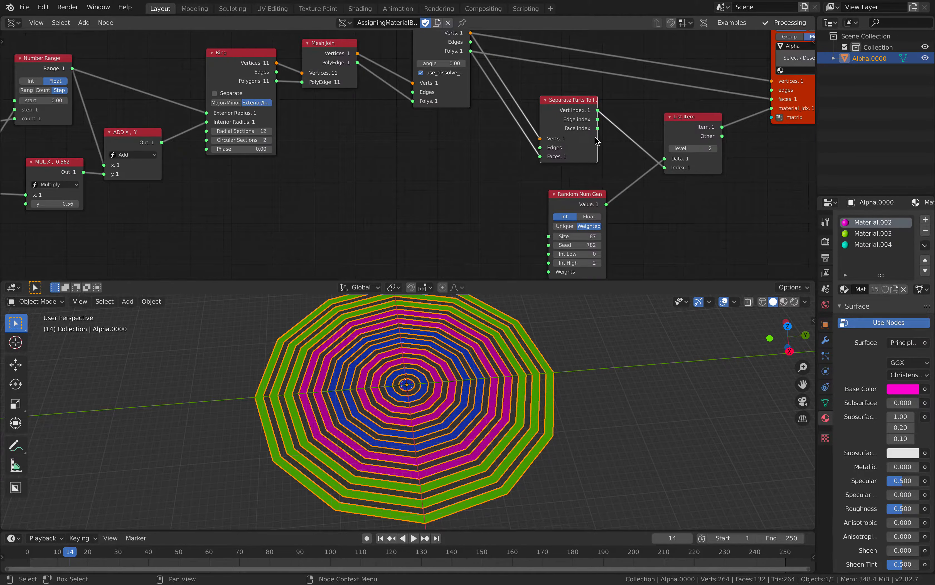
- Widen the Separate Parts To Indexes node to fit its full title and shift it slightly toward Limited Dissolve
left_click_drag(597, 139, 626, 141)
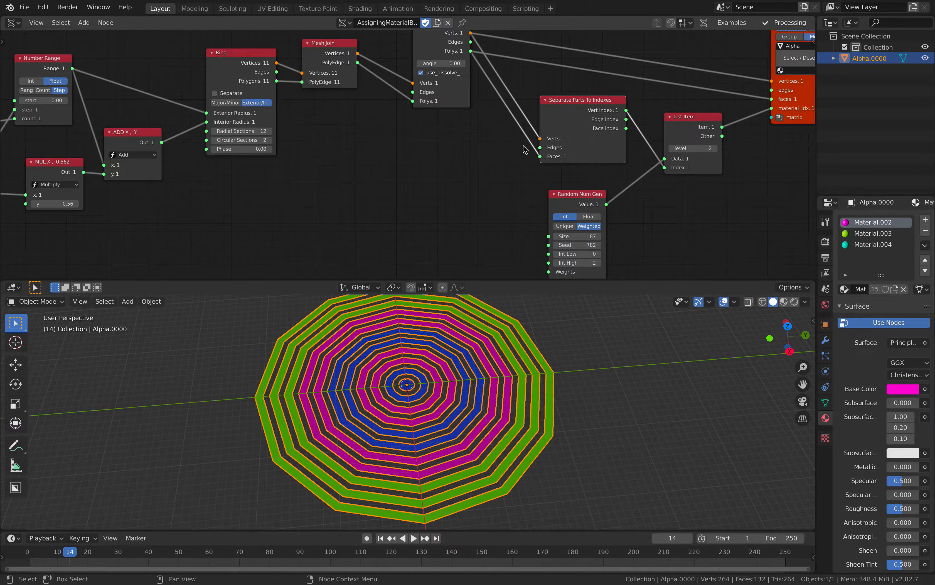
left_click_drag(577, 100, 566, 103)
middle_click_drag(566, 103, 529, 108)
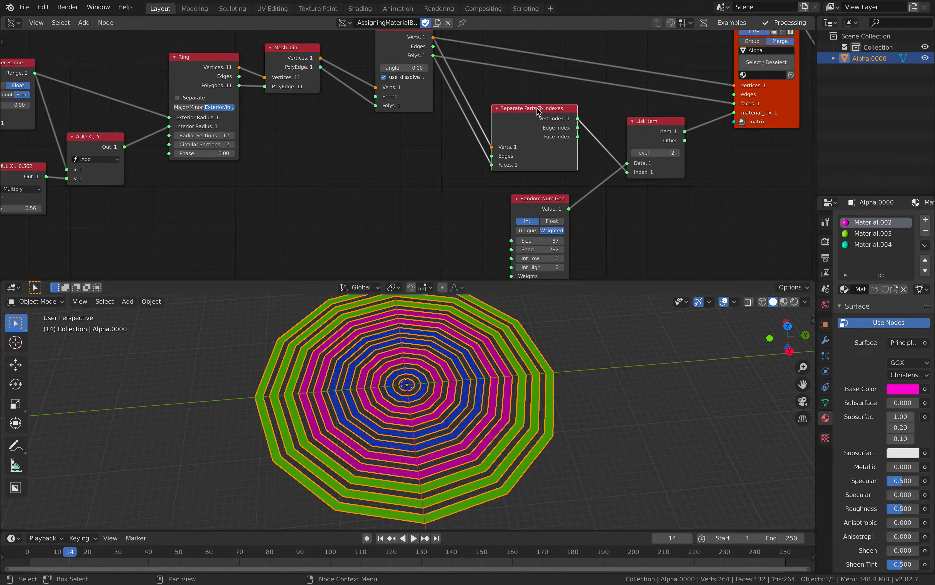
- Shift the Separate Parts To Indexes node up, raise the Random Num Gen node beneath it, and bring List Item slightly closer
left_click_drag(542, 112, 530, 108)
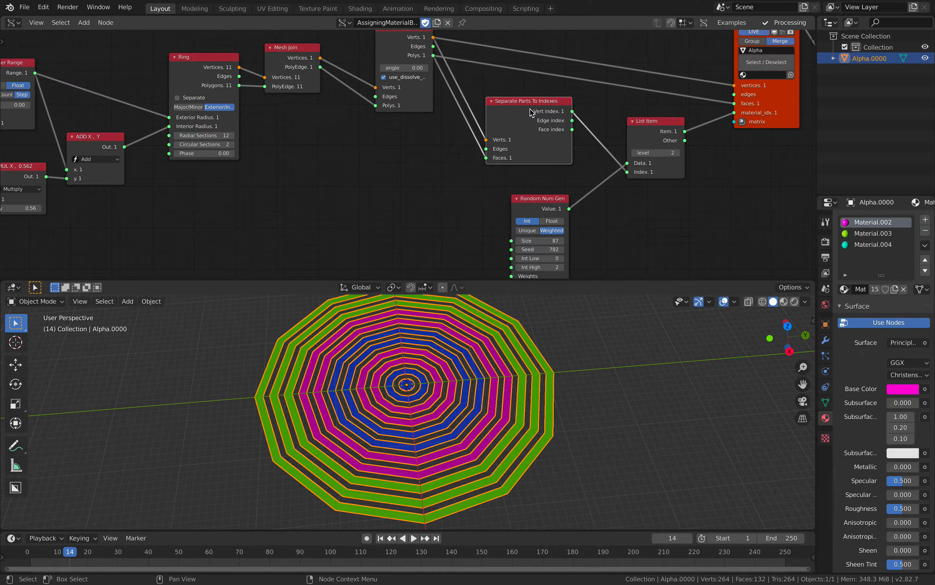
left_click_drag(529, 203, 534, 184)
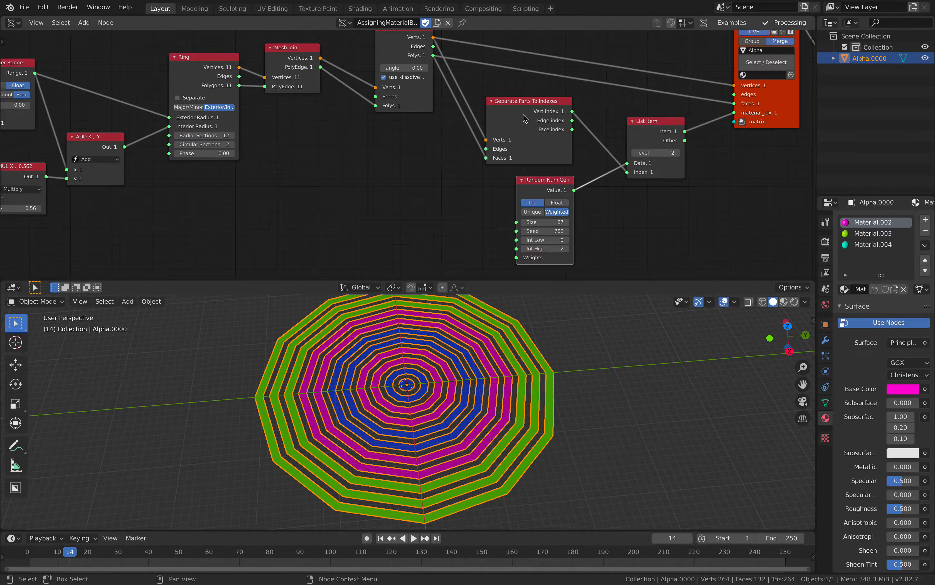
middle_click_drag(569, 116, 517, 122)
left_click_drag(577, 143, 572, 142)
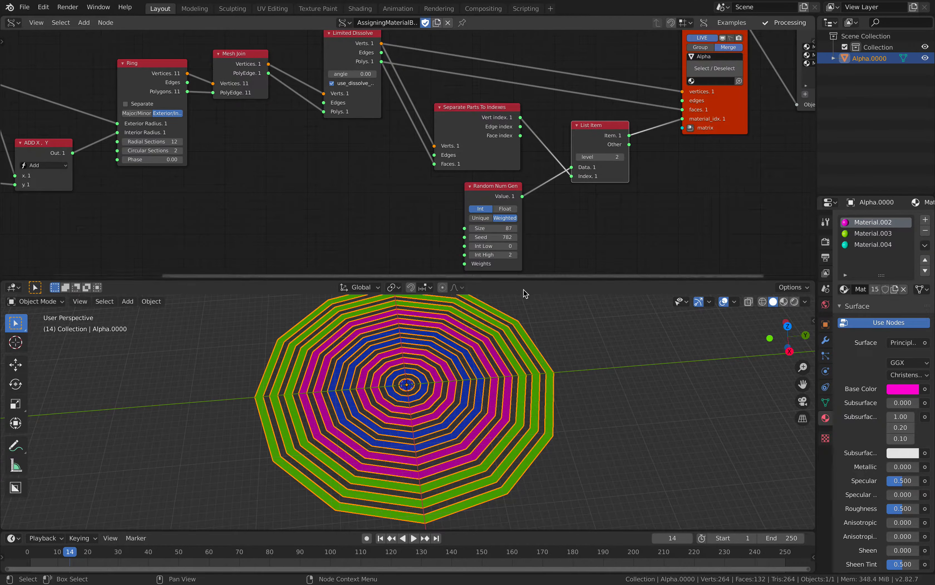
- Set the Random Num Gen seed to 874 to reshuffle the ring materials and orbit around the mesh
left_click_drag(521, 252, 511, 237)
middle_click_drag(588, 339, 584, 311)
left_click_drag(499, 237, 519, 237)
middle_click_drag(502, 390, 514, 383)
left_click(576, 337)
left_click(545, 362)
- Move the Separate Parts To Indexes node slightly closer to Limited Dissolve and set the Random Num Gen seed to 936
middle_click_drag(498, 172, 470, 169)
left_click_drag(462, 129, 456, 125)
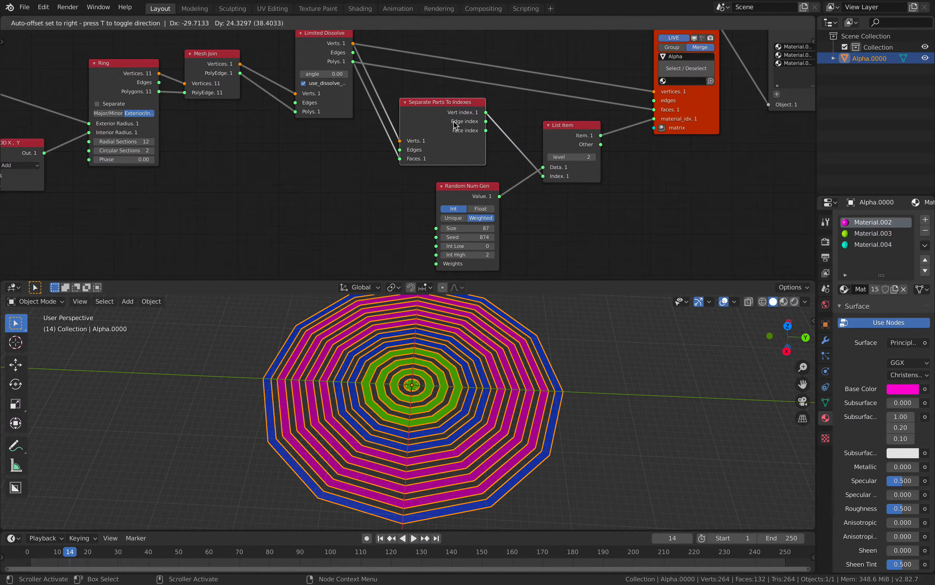
middle_click_drag(459, 354, 456, 351)
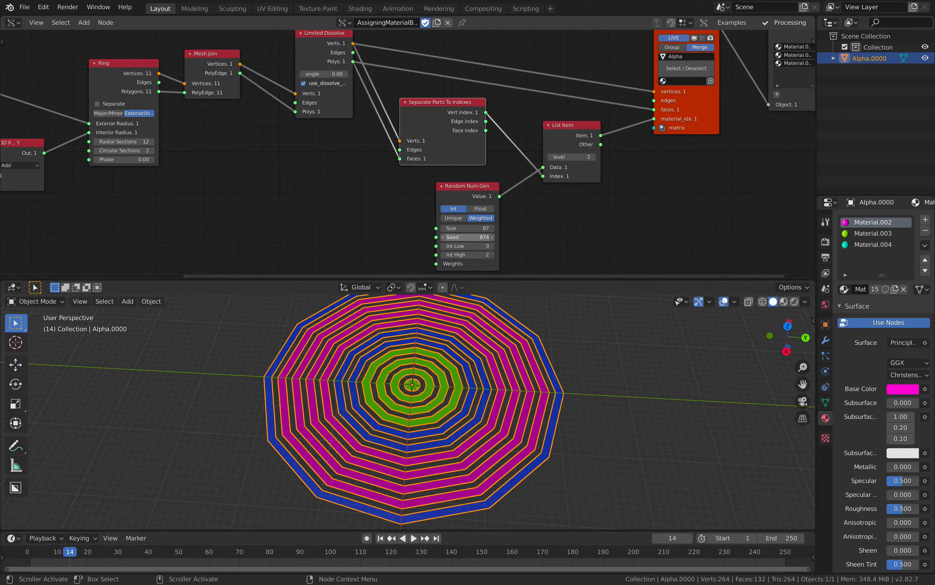
left_click_drag(477, 236, 487, 237)
left_click_drag(479, 187, 474, 186)
left_click_drag(476, 236, 488, 236)
- Nudge the List Item and BV Alpha nodes into a tidier position in the node tree
middle_click_drag(567, 145, 501, 182)
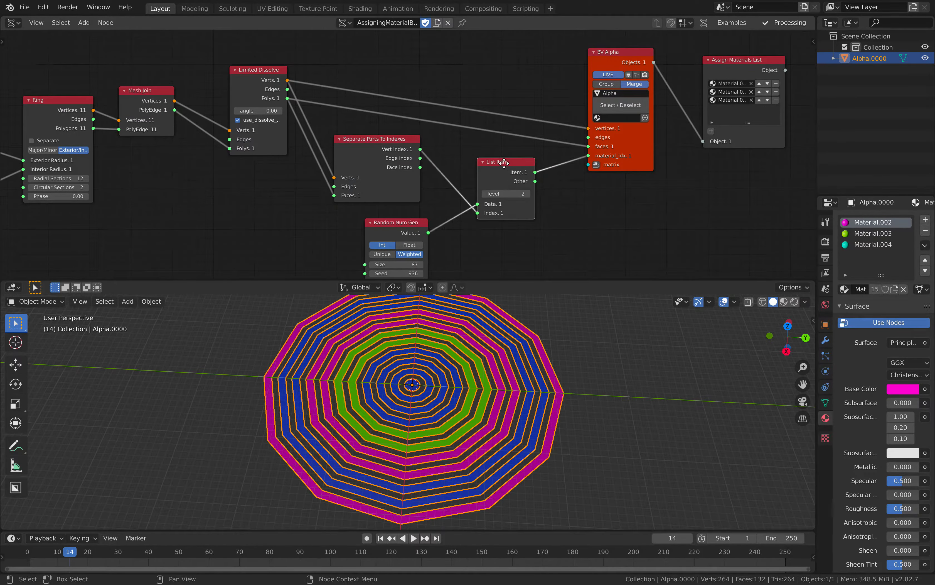
left_click_drag(504, 163, 507, 159)
left_click_drag(623, 144, 619, 140)
middle_click_drag(619, 140, 540, 144)
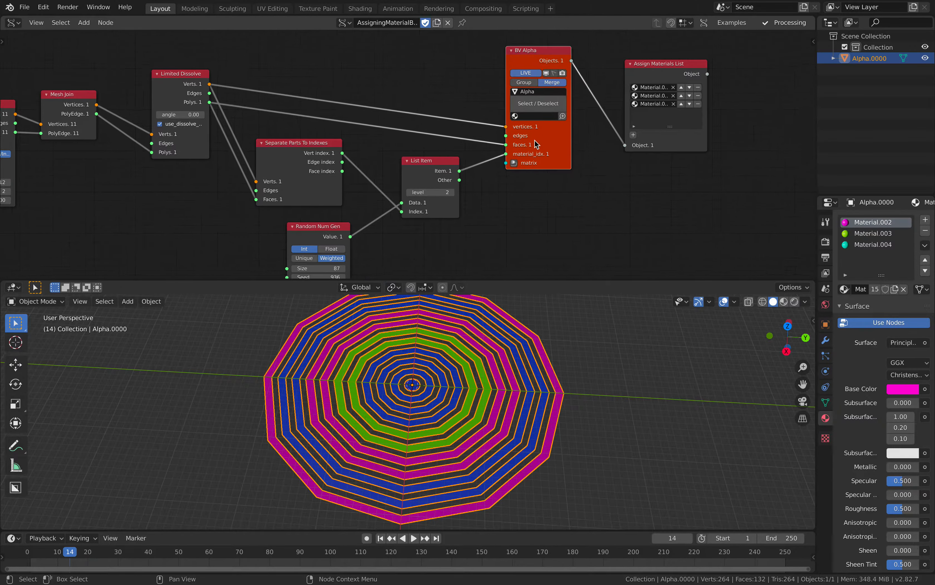
- Reposition the Assign Materials List node and widen it until the full material names are readable
left_click_drag(660, 72, 663, 80)
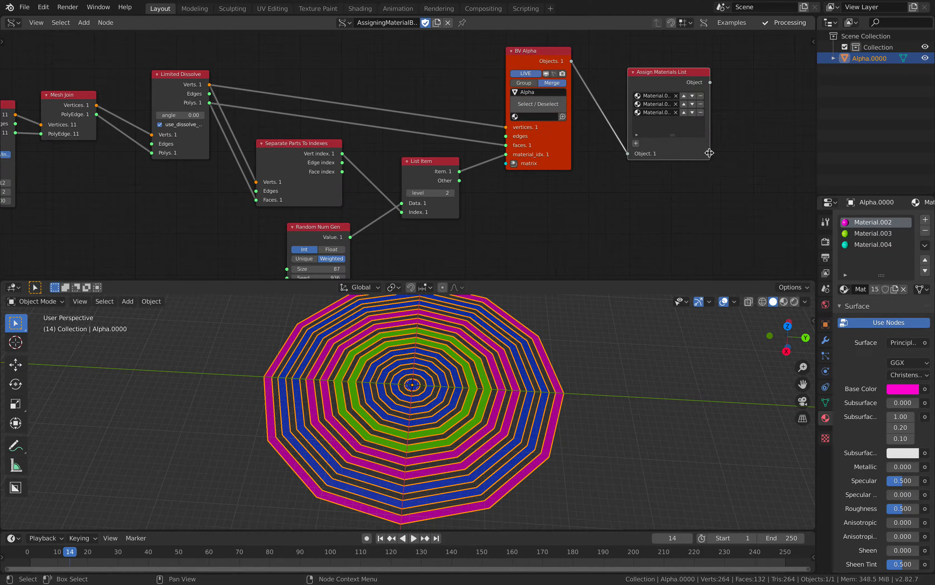
left_click_drag(710, 153, 739, 151)
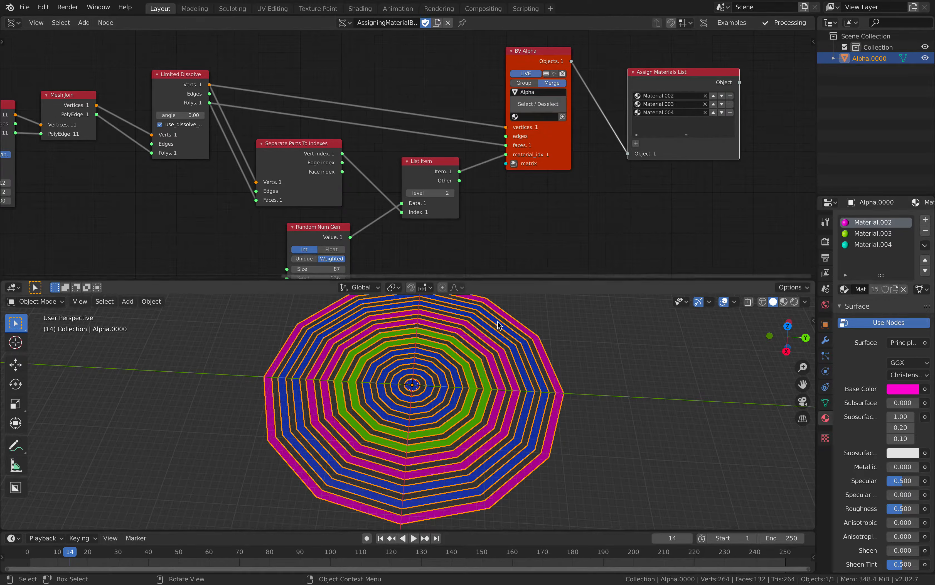
- Add a fourth entry to the materials list, create a new material in the ring's matching slot and make its base color orange
middle_click_drag(581, 342, 591, 336)
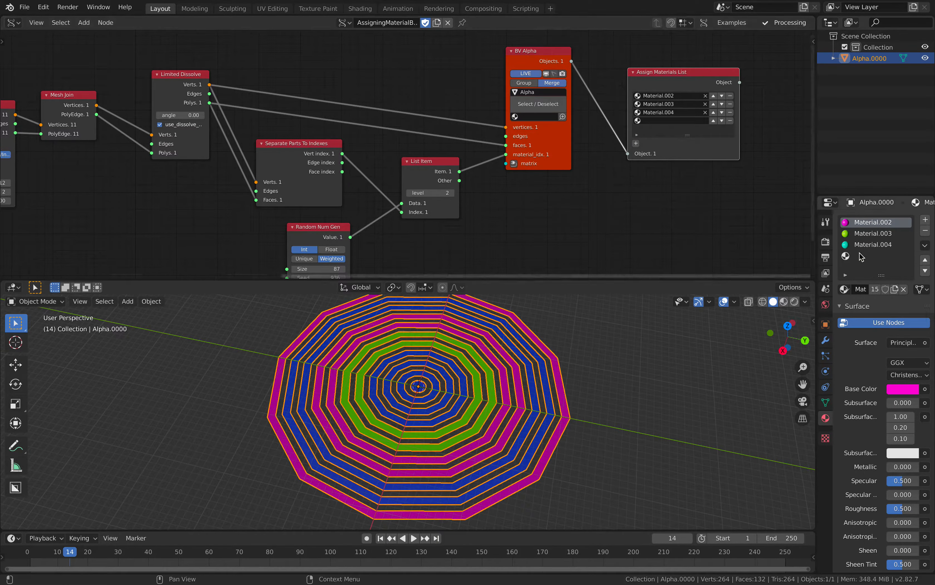
left_click(874, 256)
left_click(889, 289)
left_click(896, 389)
left_click_drag(877, 284, 886, 291)
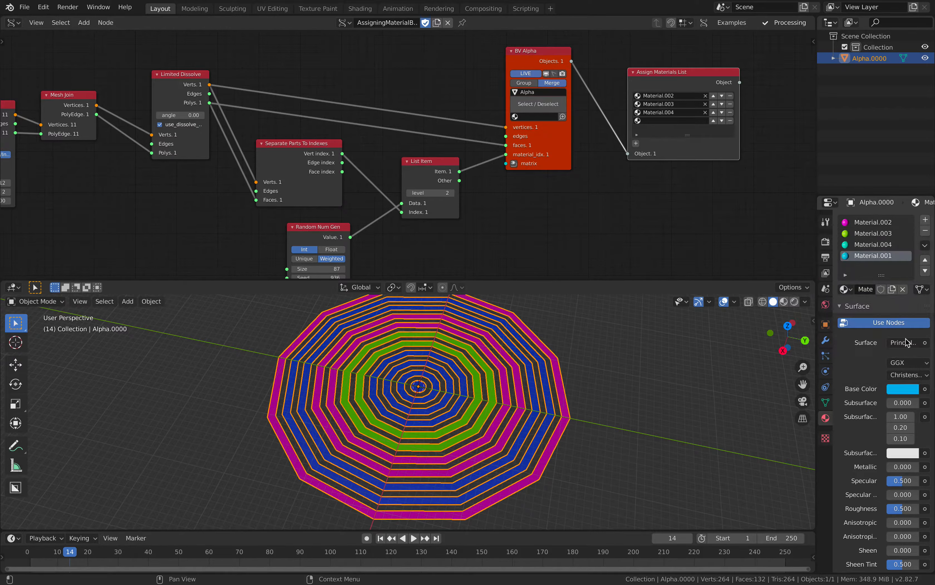
left_click(905, 389)
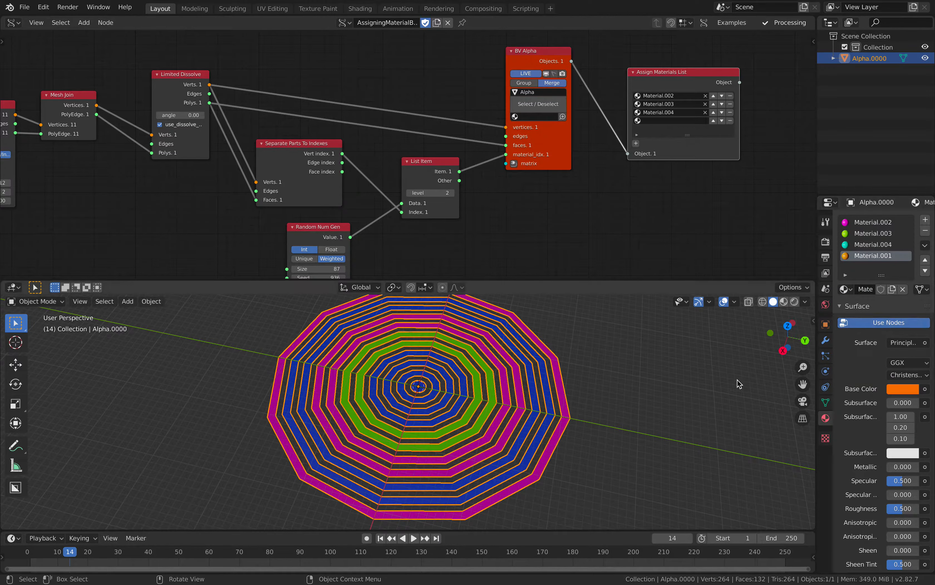
- Choose Material.001 for the fourth Assign Materials List entry and set Int High of Random Num Gen to 3
left_click(666, 122)
left_click(667, 138)
middle_click_drag(597, 193, 607, 174)
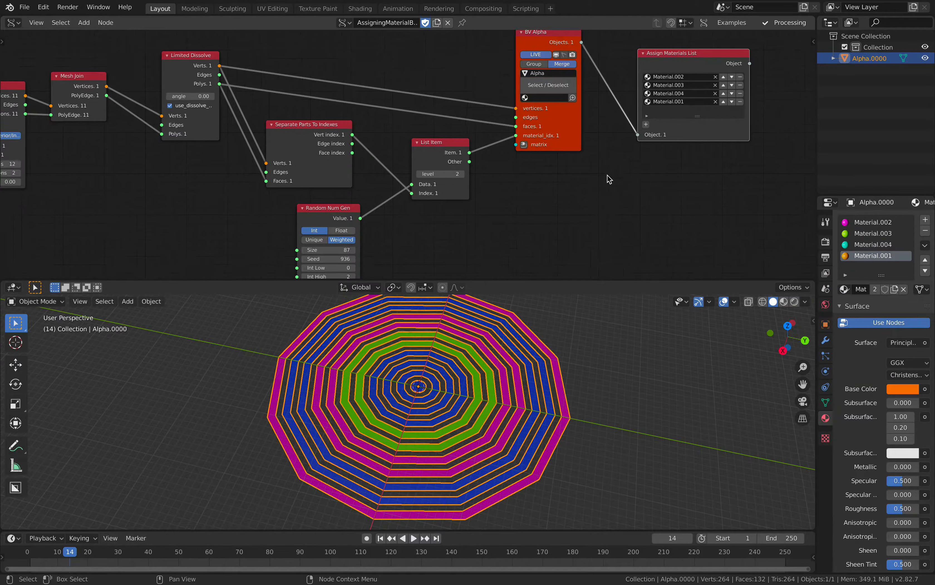
middle_click_drag(388, 240, 370, 223)
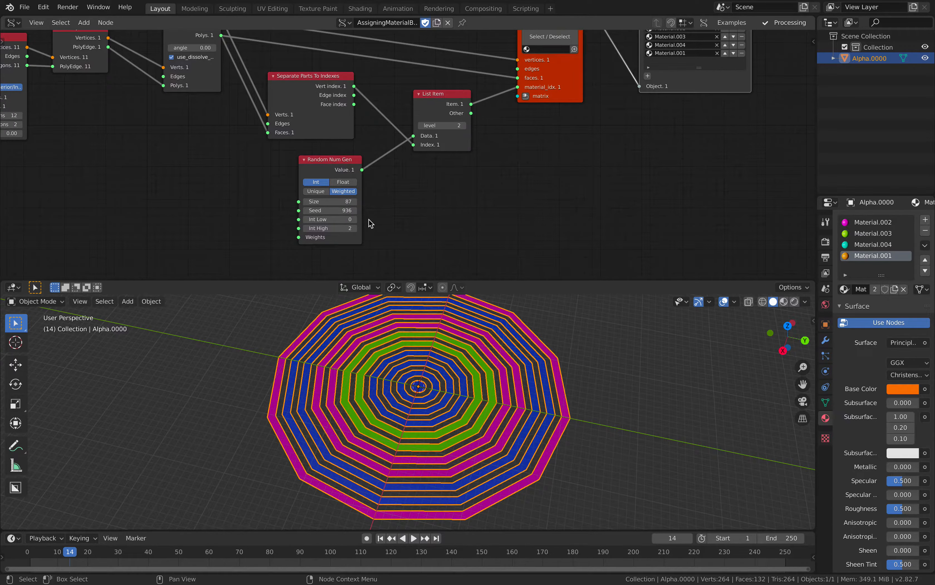
left_click(354, 228)
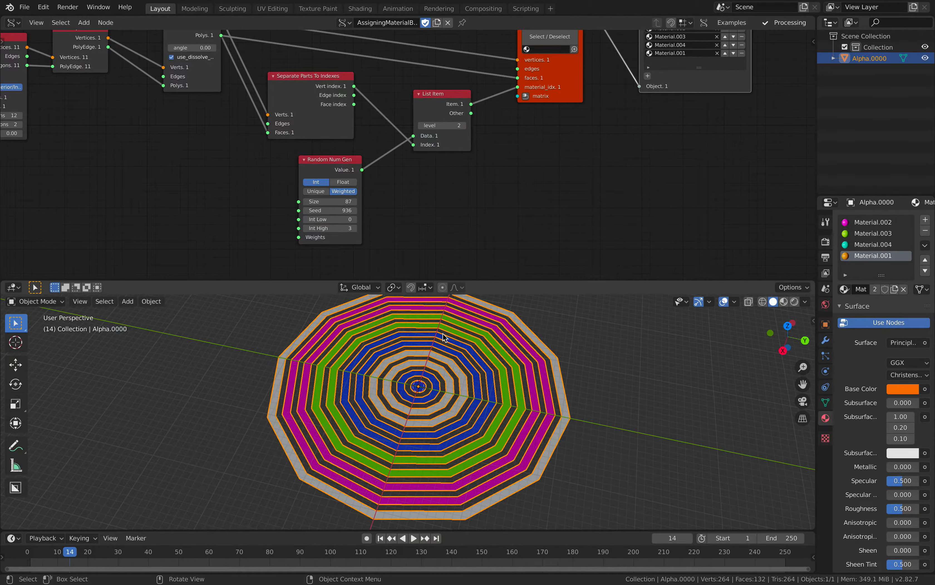
- Set the Random Num Gen seed to 986 and deselect the ring mesh to view its materials without outlines
middle_click_drag(445, 332, 467, 341)
left_click_drag(332, 211, 351, 211)
key("alt+a")
middle_click_drag(486, 348, 494, 363, "shift")
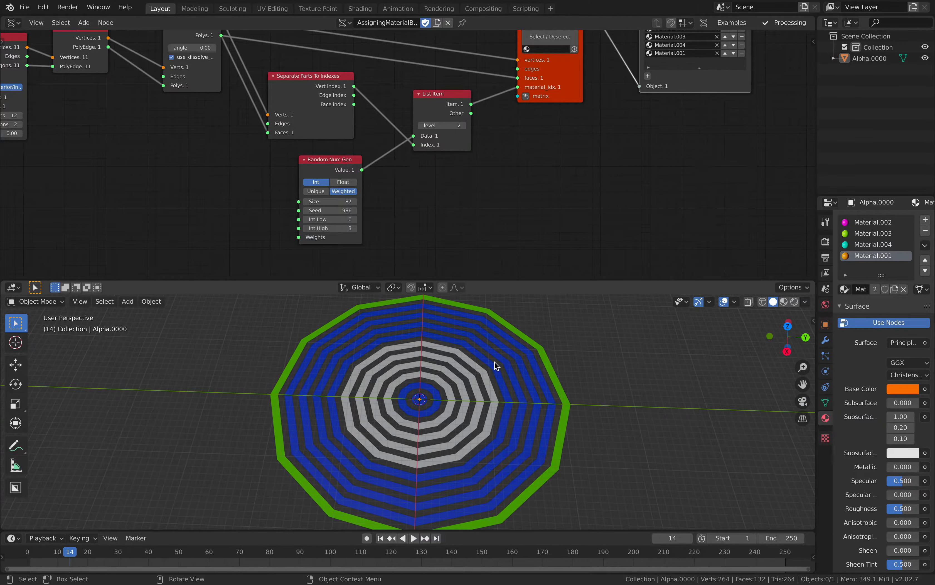
left_click(494, 362)
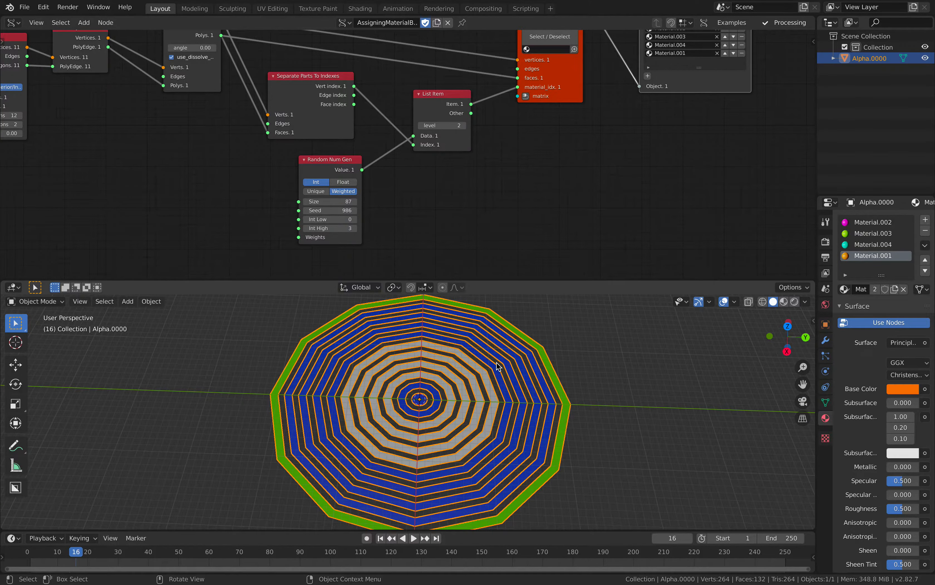
mouse_move(498, 366)
middle_mouse_down()
mouse_move(549, 377)
mouse_move(495, 387)
mouse_move(505, 378)
middle_mouse_up()
left_click(664, 394)
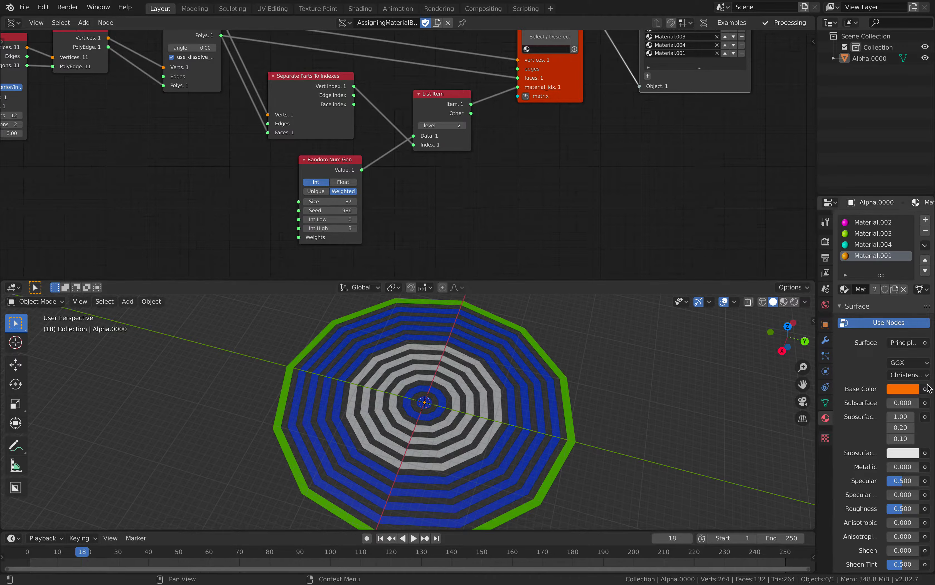
- Copy the orange base color of Material.001 into its viewport display color
scroll(922, 358, "down", 4)
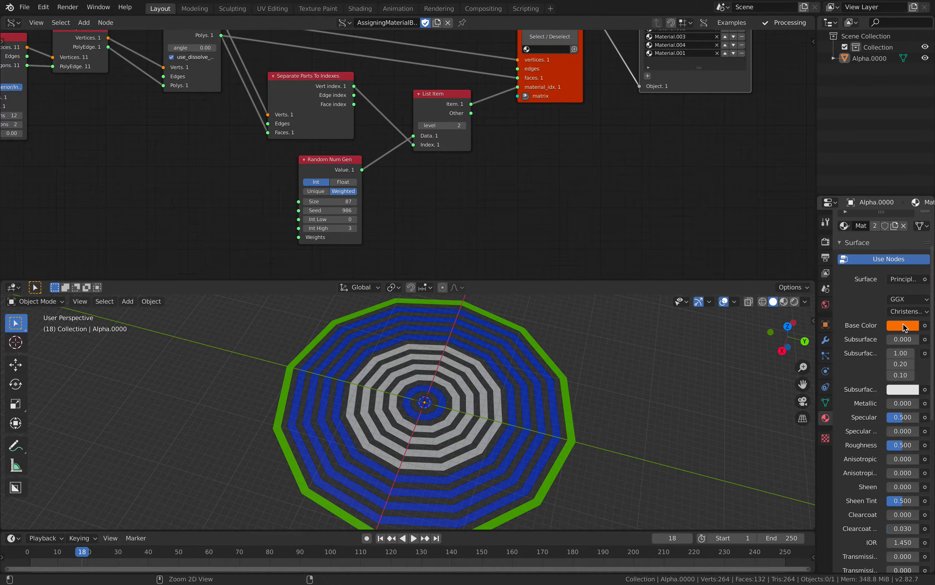
scroll(903, 325, "down", 12)
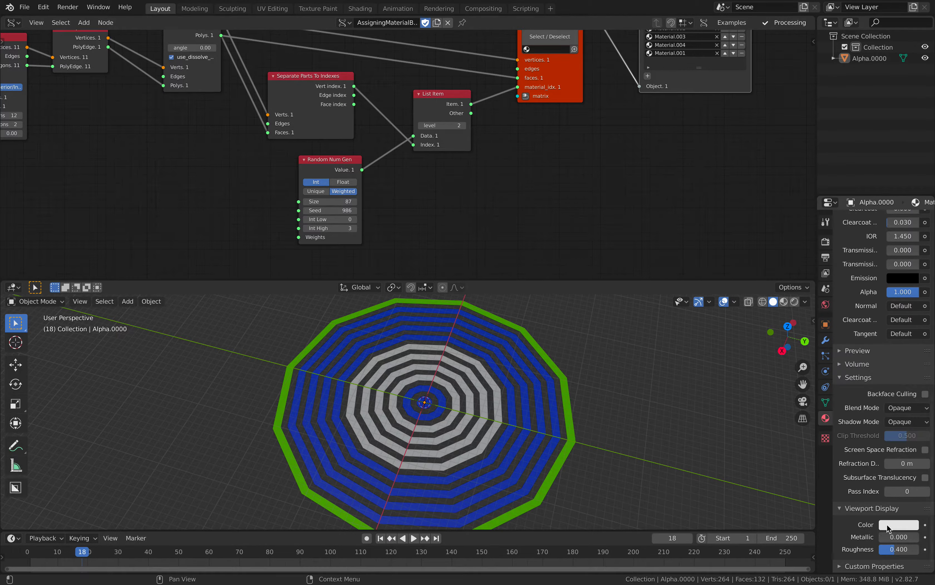
key("ctrl+v")
- Shift the Random Num Gen node away from List Item and set its seed to 1060
middle_click_drag(592, 412, 610, 411)
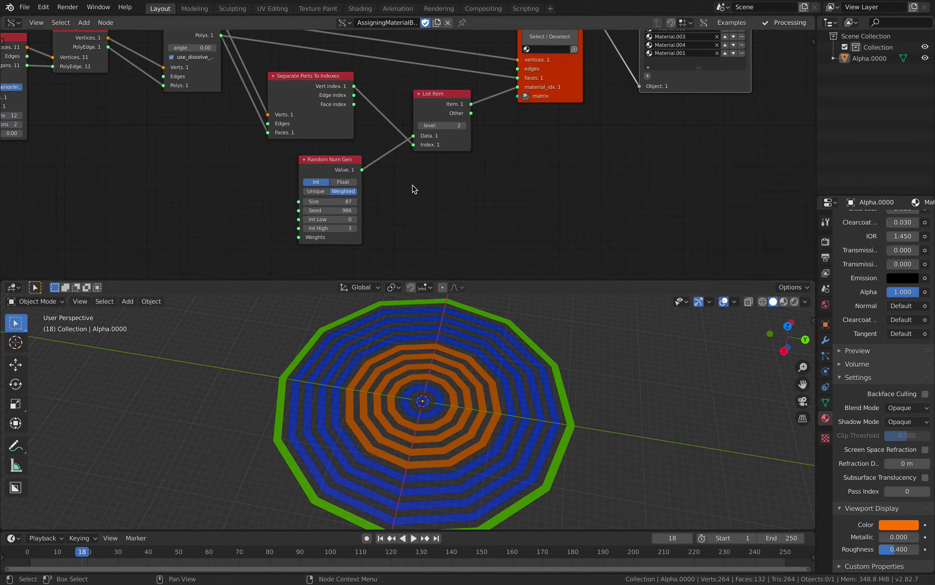
left_click_drag(340, 211, 355, 211)
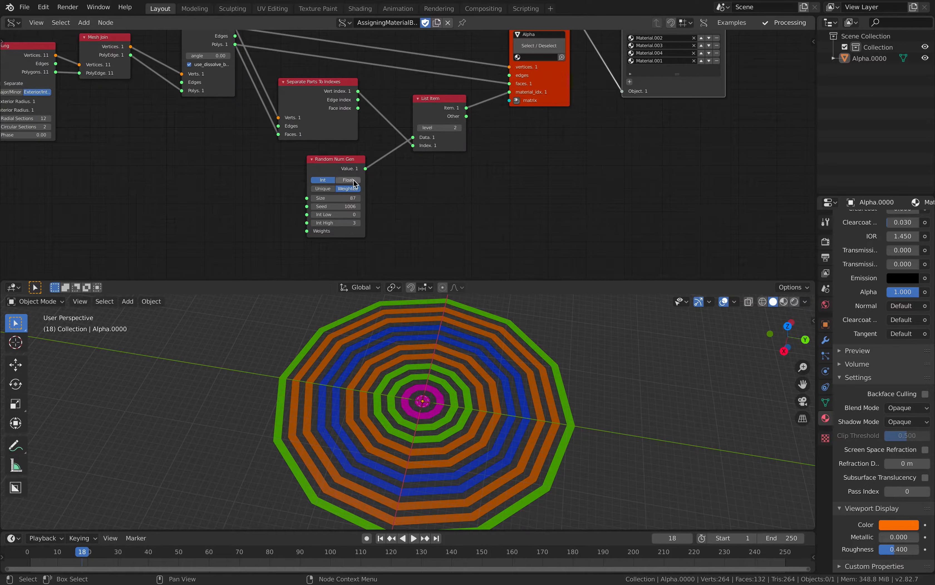
left_click_drag(350, 162, 332, 164)
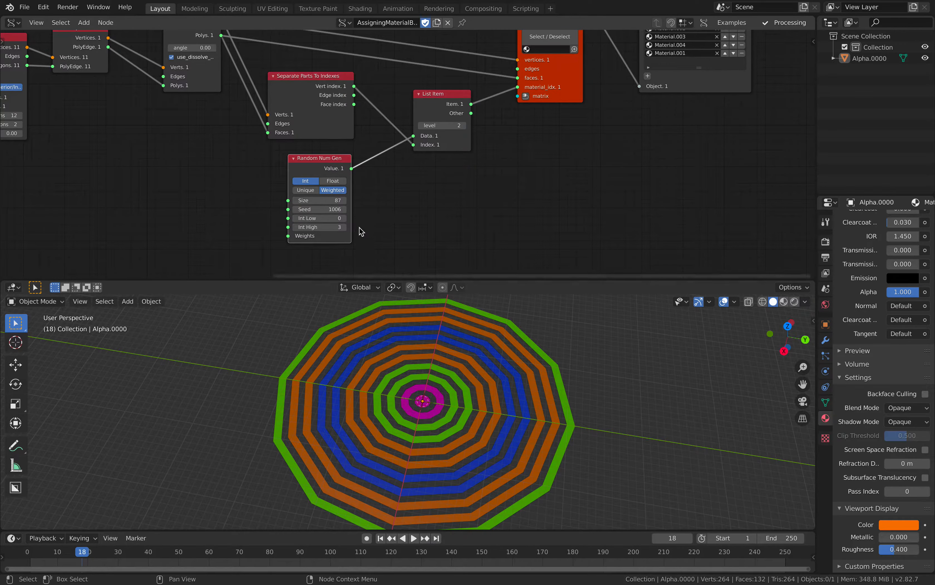
left_click_drag(308, 210, 327, 209)
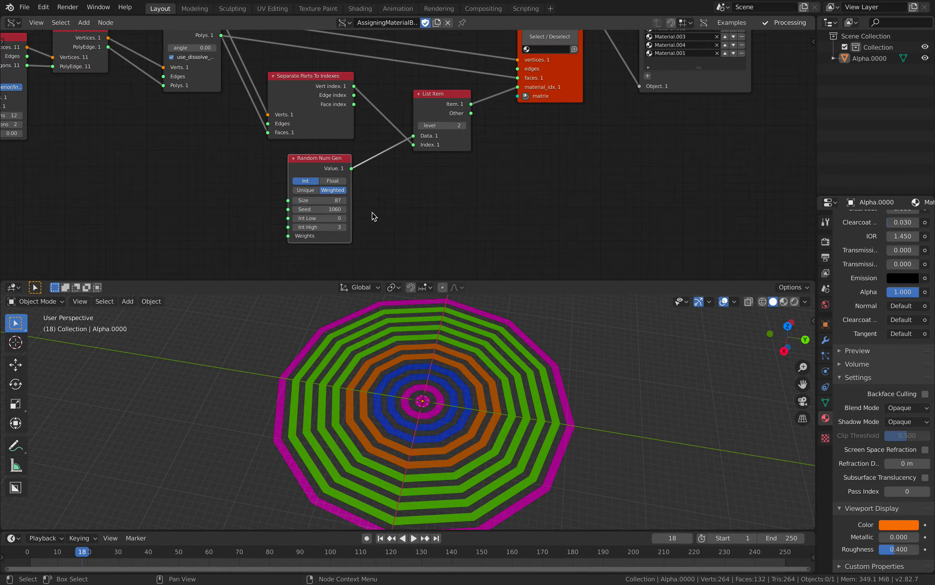
- Tidy the node layout by nudging the List Item, Separate Parts To Indexes, BV Alpha and Assign Materials List nodes
left_click_drag(427, 98, 418, 104)
middle_click_drag(411, 105, 413, 123)
left_click_drag(335, 99, 330, 104)
middle_click_drag(342, 120, 347, 146)
left_click_drag(562, 126, 558, 130)
scroll(592, 120, "down", 1)
middle_click_drag(589, 143, 585, 158)
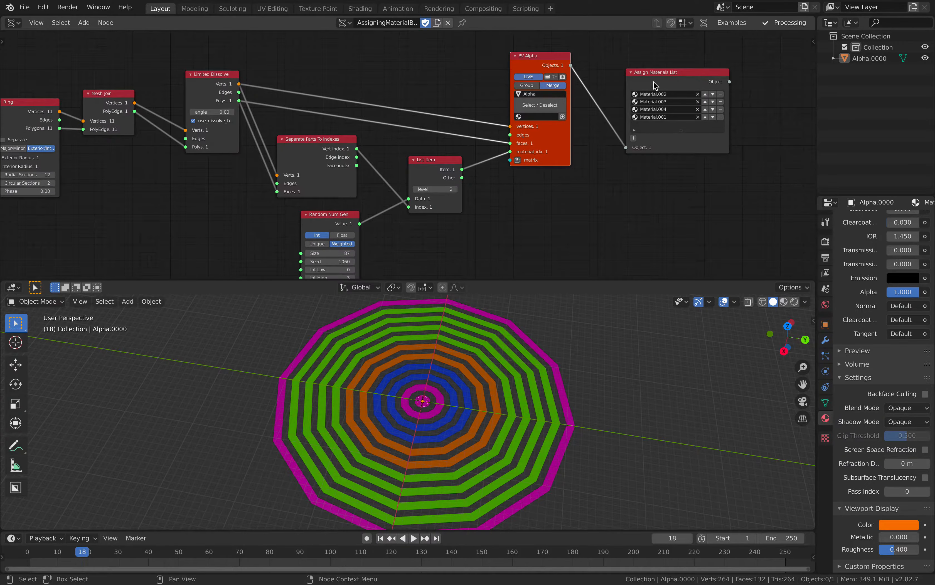
left_click_drag(653, 81, 644, 81)
- Select the ring mesh and look at its randomly colored rings from slightly different angles
left_click(477, 382)
middle_click_drag(477, 381, 424, 384)
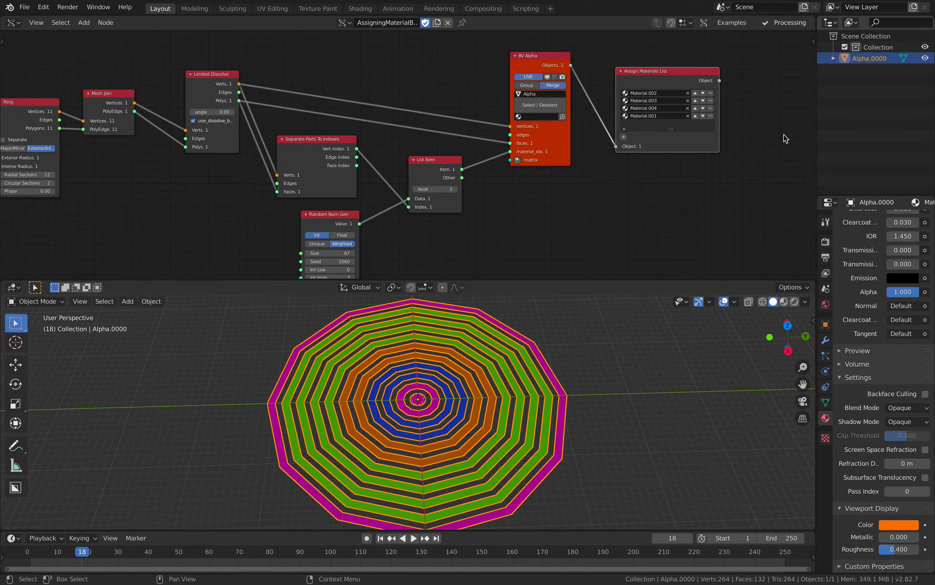
middle_click_drag(521, 382, 517, 384)
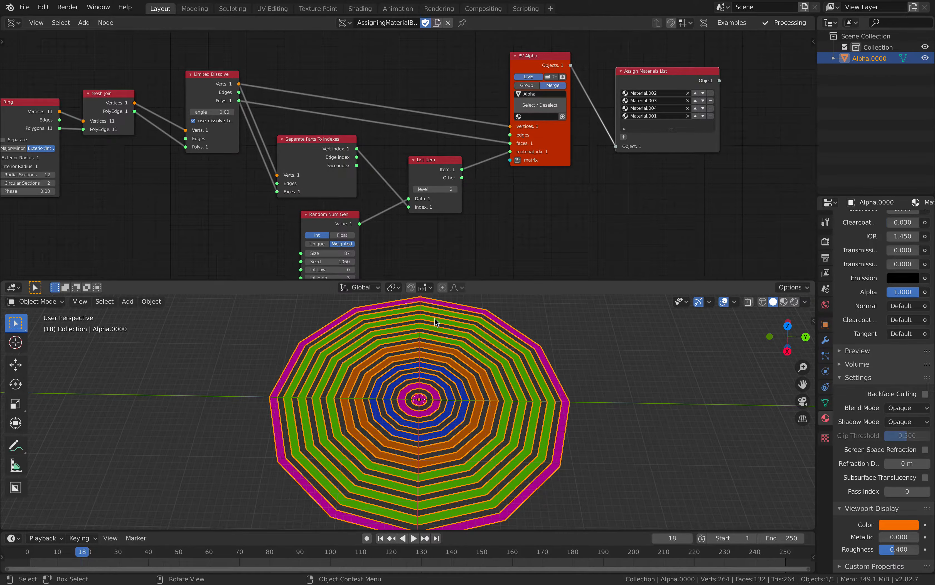
- Move the Limited Dissolve node closer to Mesh Join and raise both nodes relative to the Ring node
middle_click_drag(356, 201, 598, 183)
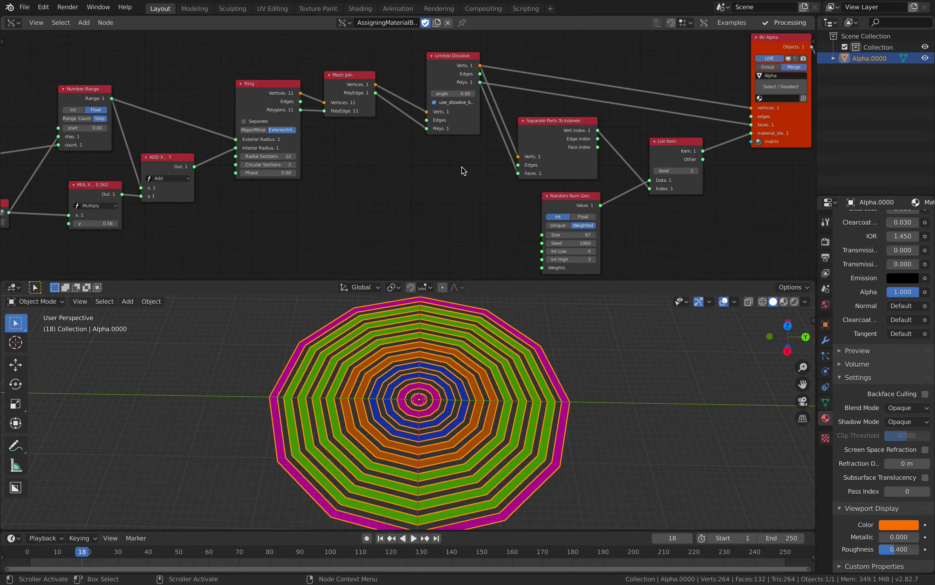
middle_click_drag(440, 155, 424, 174)
scroll(424, 174, "up", 1)
left_click_drag(442, 142, 438, 141)
scroll(438, 141, "up", 1)
left_click_drag(438, 72, 435, 73)
middle_click_drag(452, 90, 416, 120)
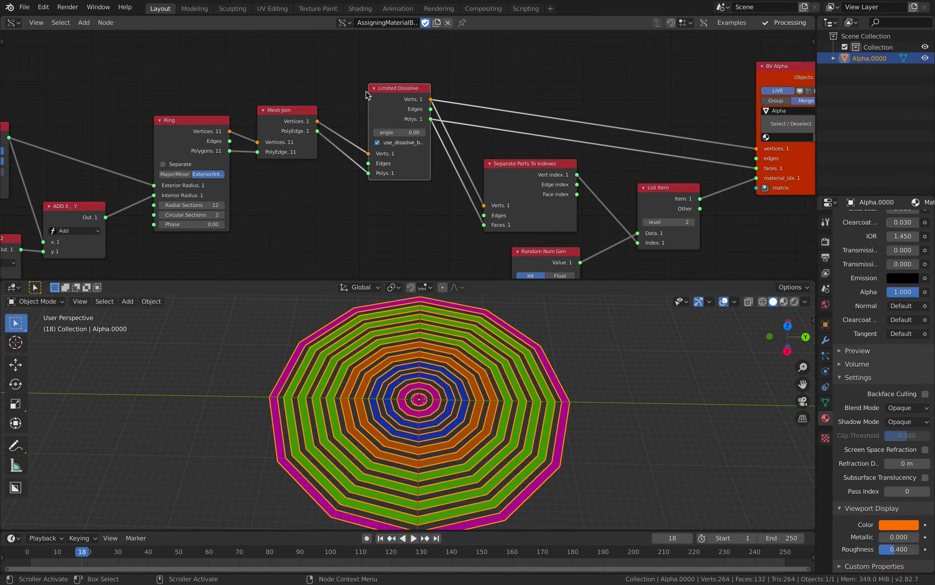
left_click_drag(366, 91, 360, 78)
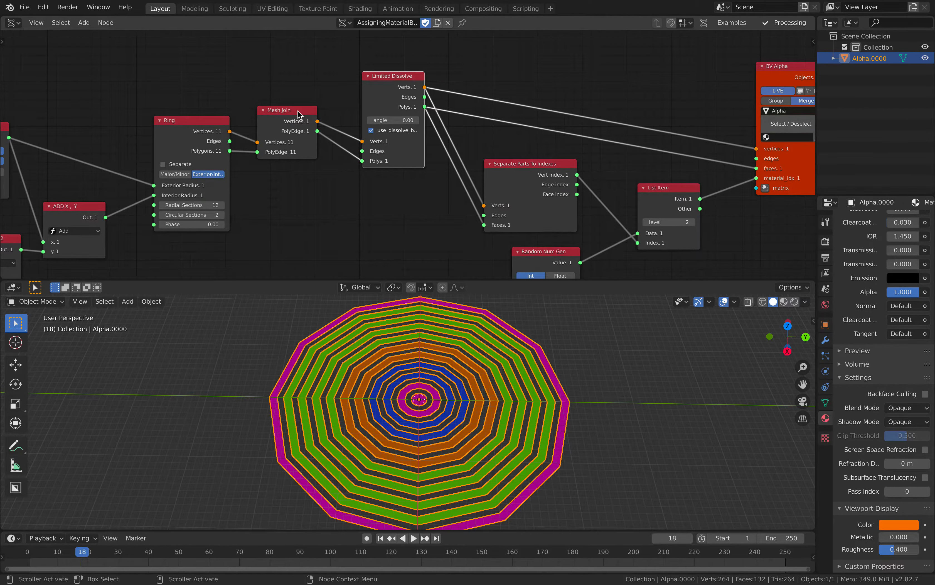
left_click_drag(297, 110, 305, 98)
left_click_drag(368, 86, 366, 84)
middle_click_drag(417, 125, 349, 127)
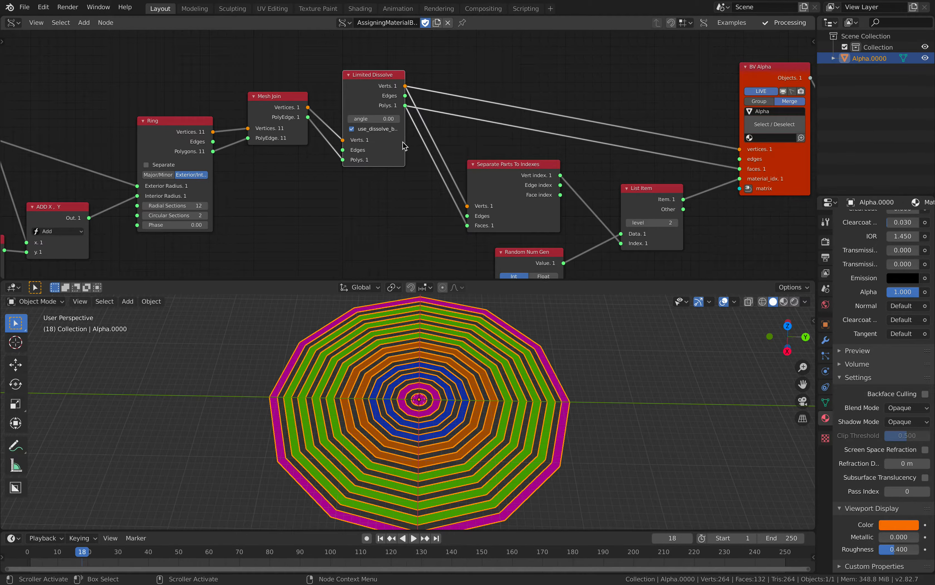
scroll(403, 142, "down", 1)
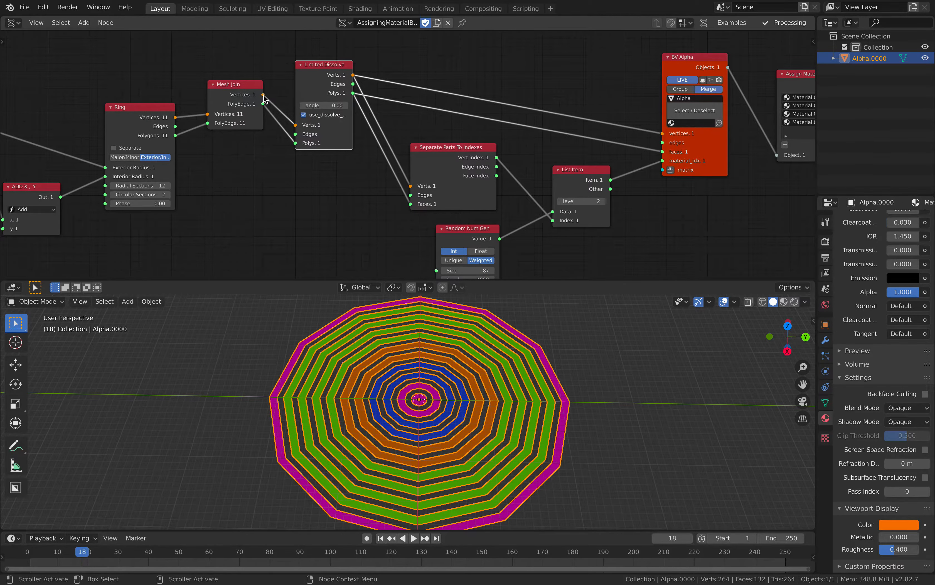
- Connect Mesh Join's Vertices and PolyEdge outputs to BV Alpha's vertices and faces, and move Limited Dissolve below those links
left_click_drag(263, 95, 662, 133)
left_click_drag(263, 103, 667, 156)
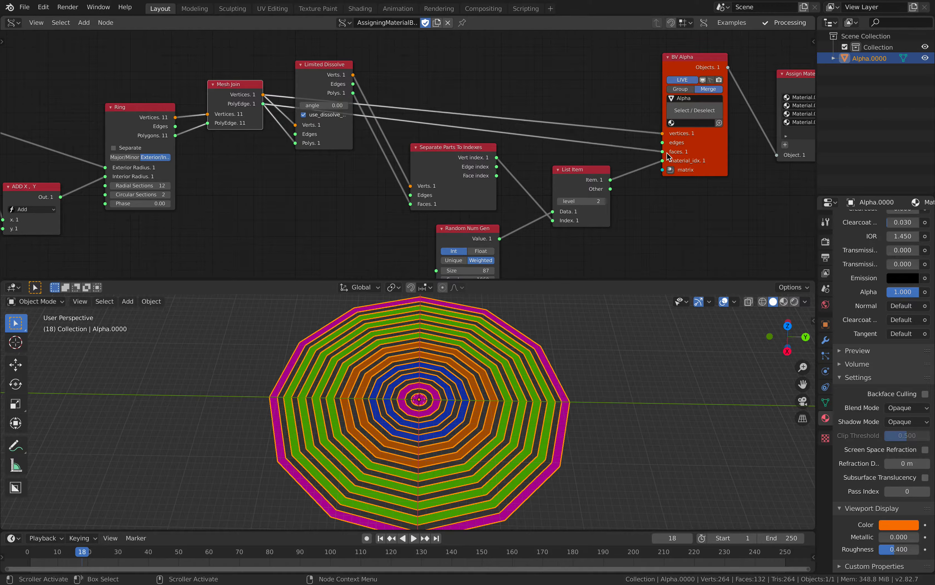
left_click_drag(335, 77, 339, 178)
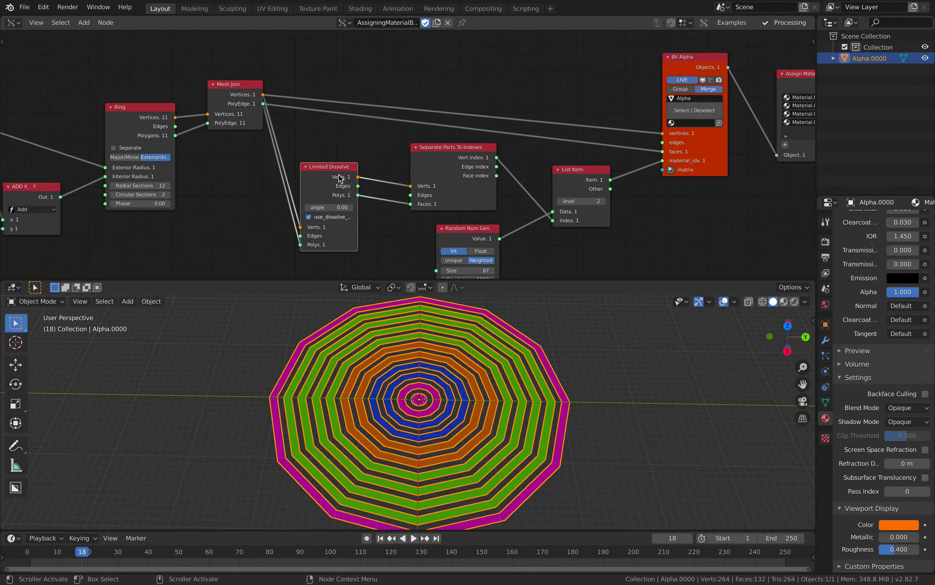
- Play the animation briefly, set the Limited Dissolve angle to 0.60 and reposition that node below Mesh Join
key("space")
key("space")
mouse_move(326, 170)
left_mouse_down()
mouse_move(321, 146)
mouse_move(317, 184)
left_mouse_up()
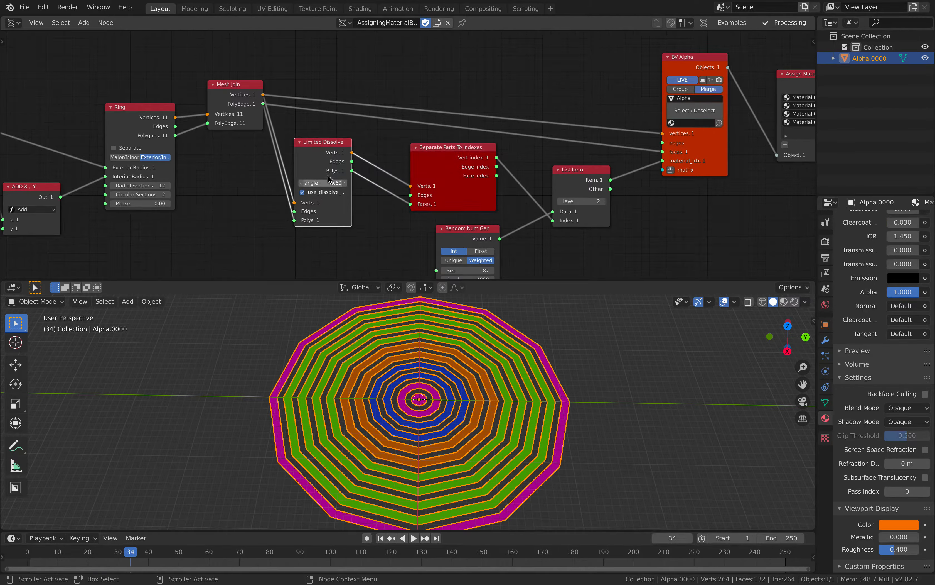
left_click_drag(324, 149, 314, 168)
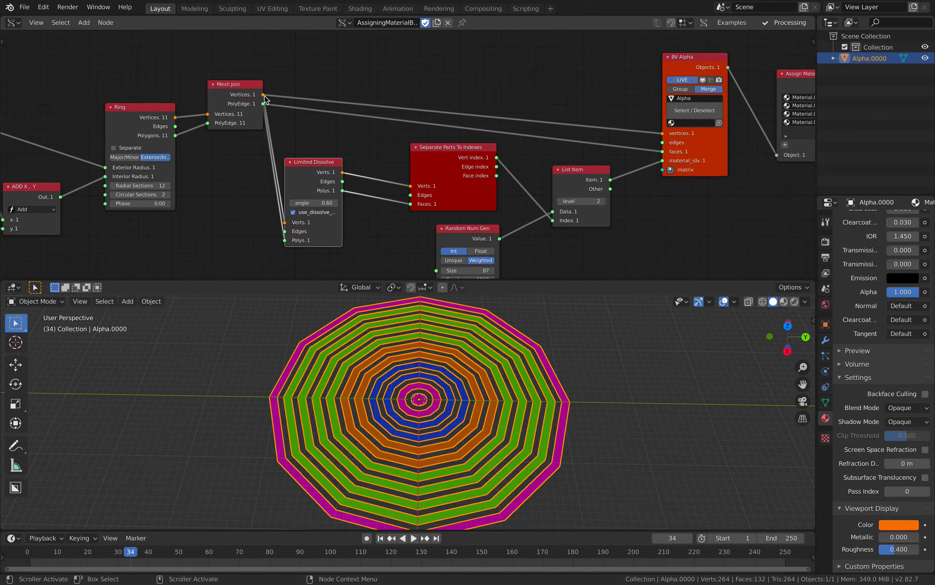
- Connect Mesh Join's Vertices and PolyEdge outputs to Separate Parts To Indexes' Verts and Faces, and start animation playback
left_click_drag(263, 94, 411, 187)
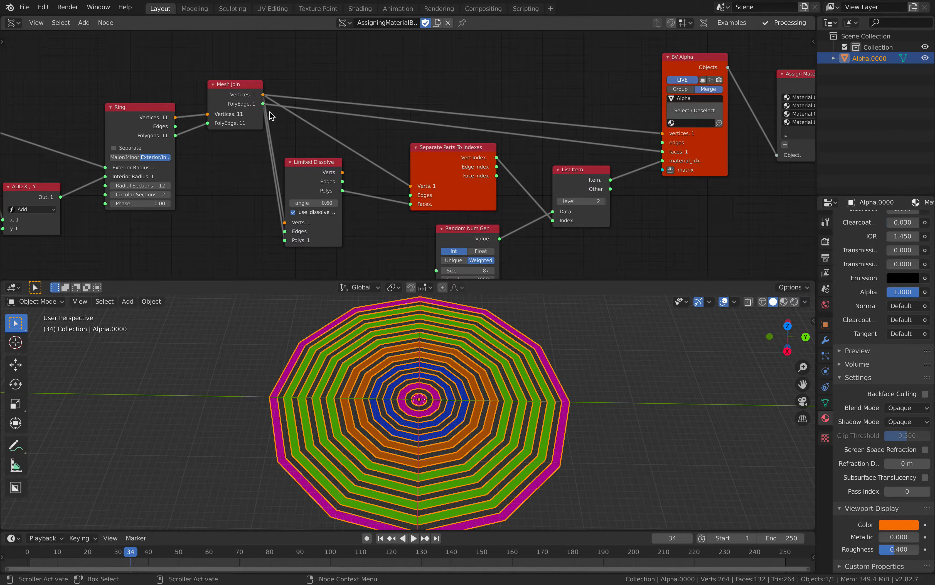
left_click_drag(264, 103, 280, 121)
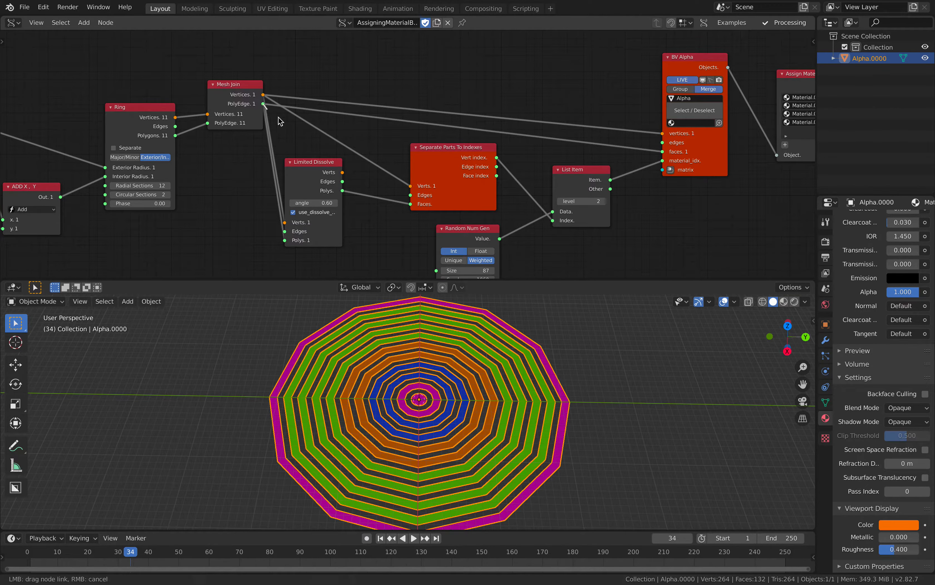
left_click_drag(392, 193, 410, 204)
key("space")
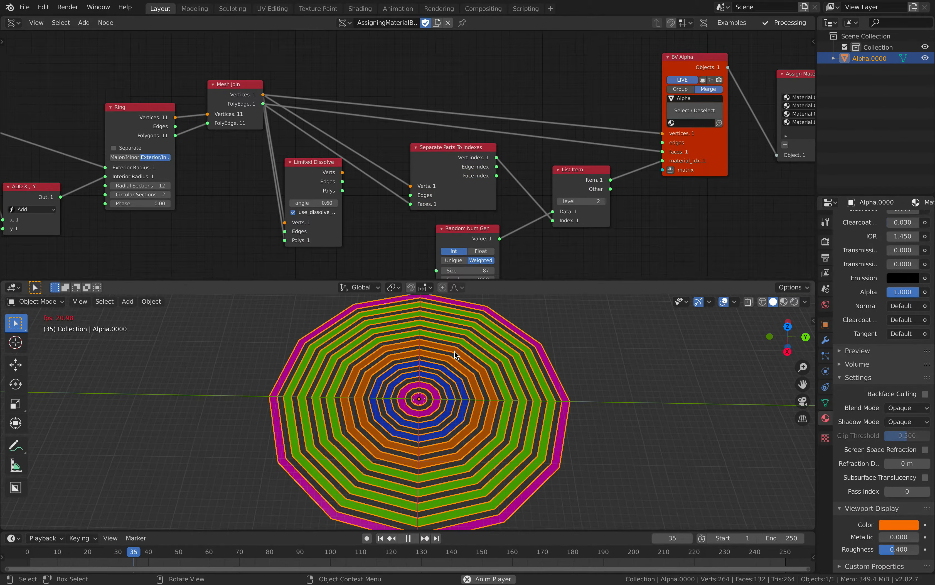
- Stop the animation and set the Limited Dissolve angle to 1.20
key("space")
left_click_drag(318, 202, 301, 203)
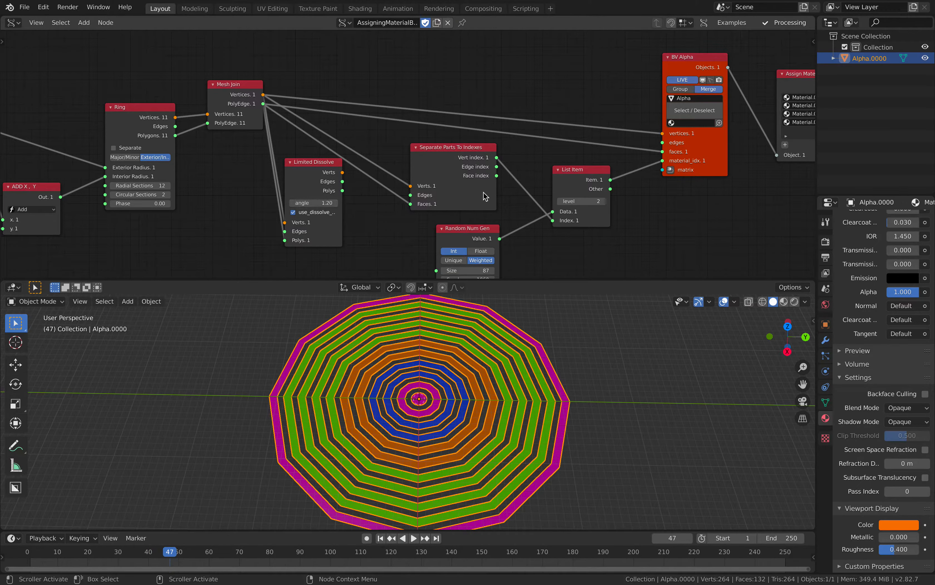
- Vary the Random Num Gen seed with the animation playing, stop playback and leave the seed at 1154
scroll(524, 202, "down", 2, "shift")
left_click_drag(478, 257, 496, 257)
key("space")
scroll(485, 193, "down", 3, "shift")
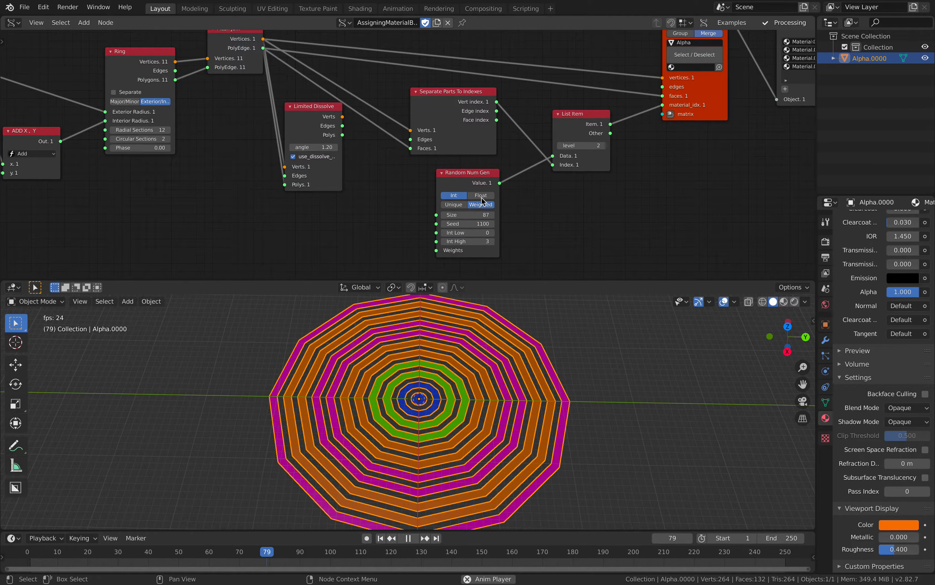
left_click_drag(465, 224, 483, 224)
scroll(380, 174, "down", 3)
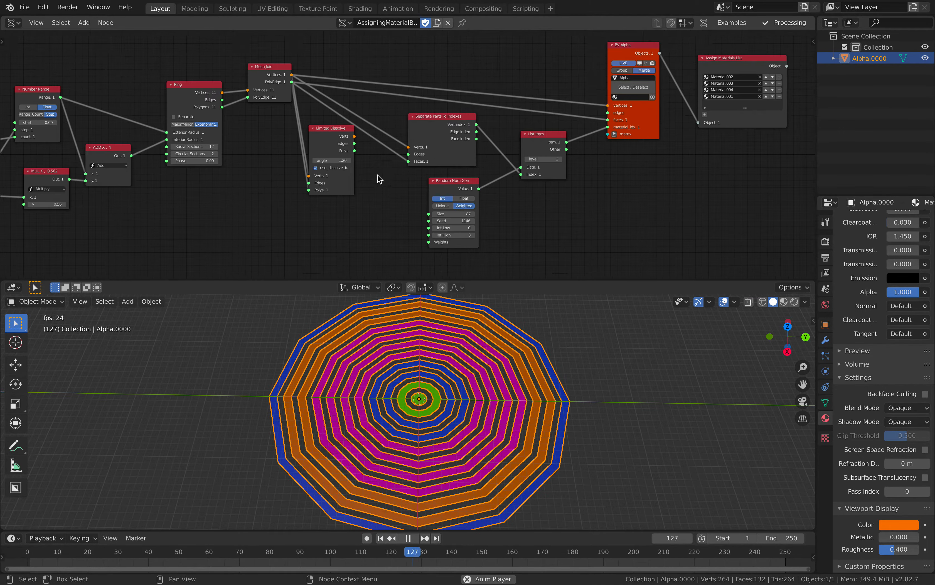
key("space")
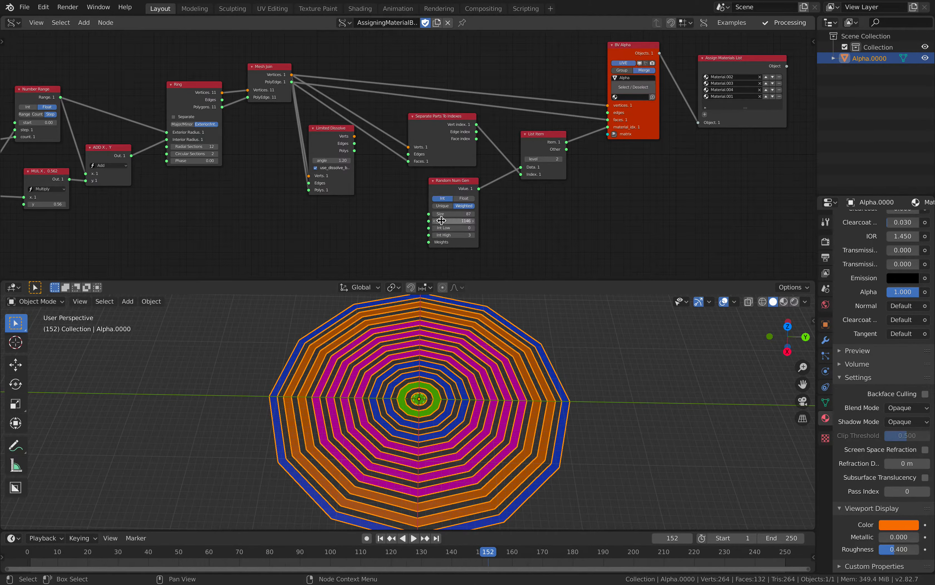
left_click_drag(442, 221, 445, 220)
- Raise the Ring node and move it slightly away from Mesh Join
middle_click_drag(320, 132, 388, 134)
scroll(388, 134, "up", 1)
left_click_drag(339, 69, 340, 60)
middle_click_drag(338, 73, 342, 106)
left_click_drag(272, 115, 262, 94)
scroll(316, 105, "up", 1)
middle_click_drag(336, 84, 278, 85)
- Connect Ring's Vertices and Polygons outputs to BV Alpha's vertices and faces inputs, and start animation playback
left_click_drag(205, 105, 704, 145)
left_click_drag(204, 124, 703, 164)
key("space")
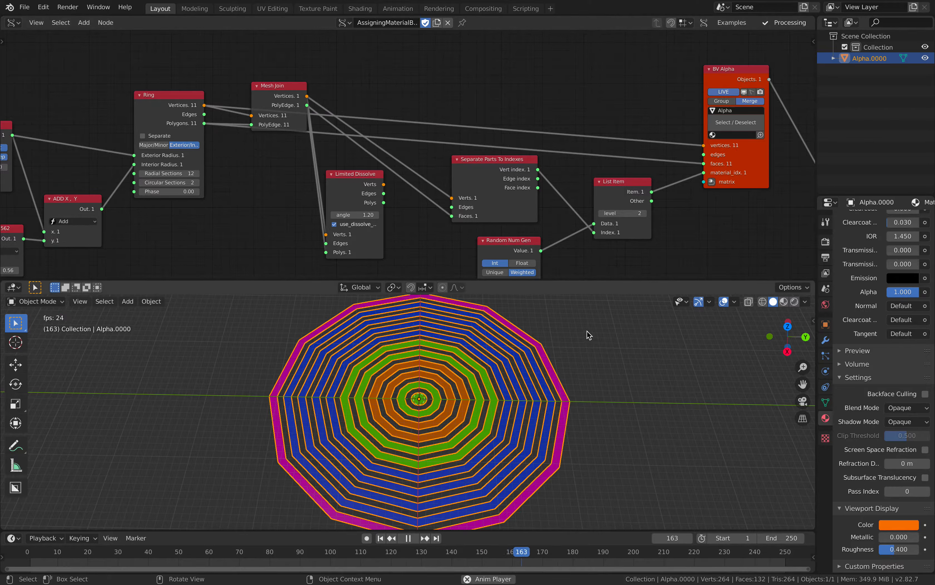
- Turn off Merge on the BV Alpha node, turn it back on and stop the animation
left_click(750, 100)
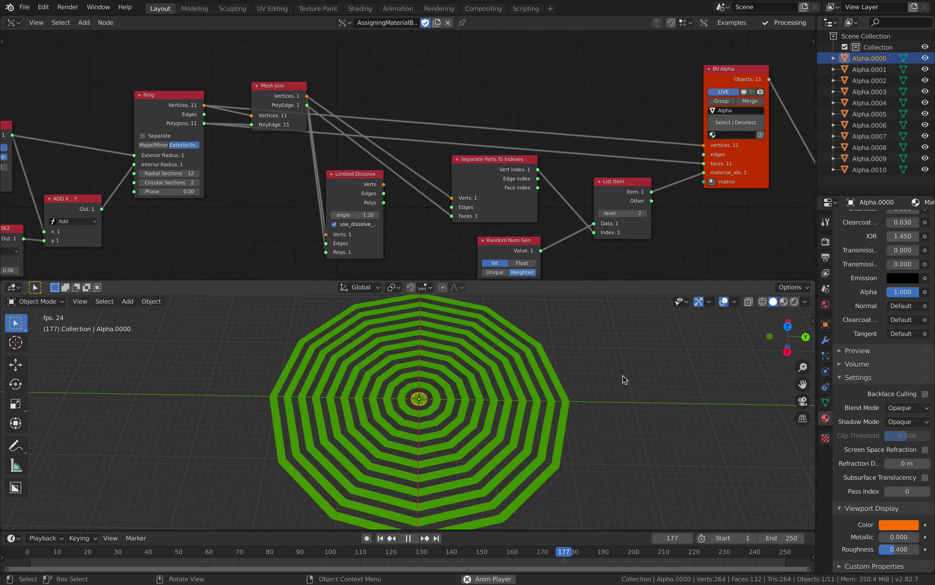
left_click(750, 101)
key("Home")
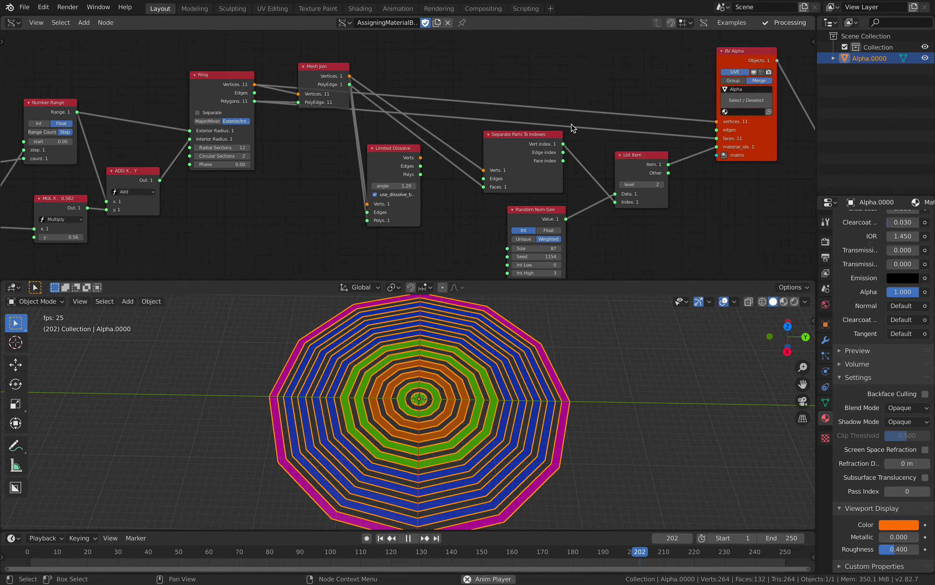
key("space")
- Start opening another blend file, discarding the changes to circle_spectrum_003
scroll(426, 116, "left", 5)
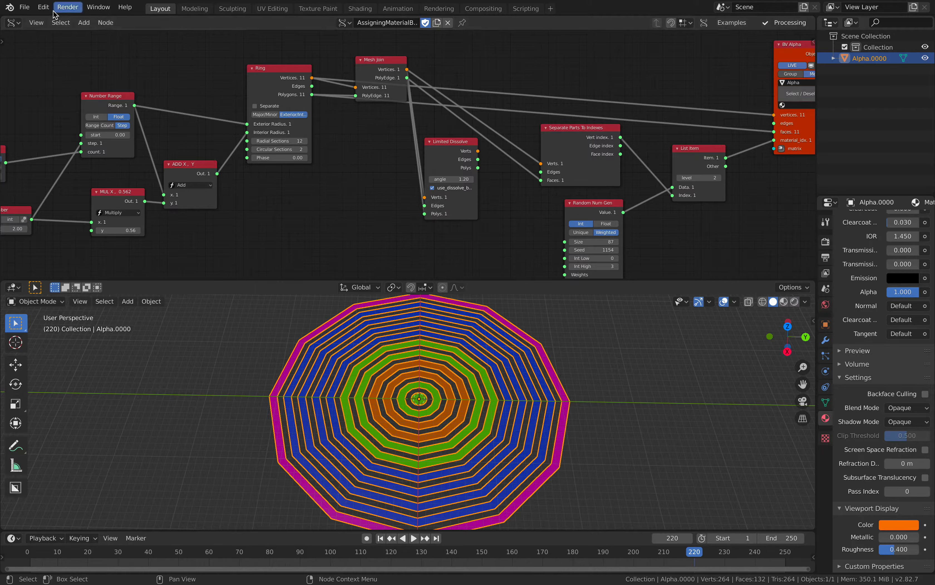
left_click(23, 8)
mouse_move(41, 41)
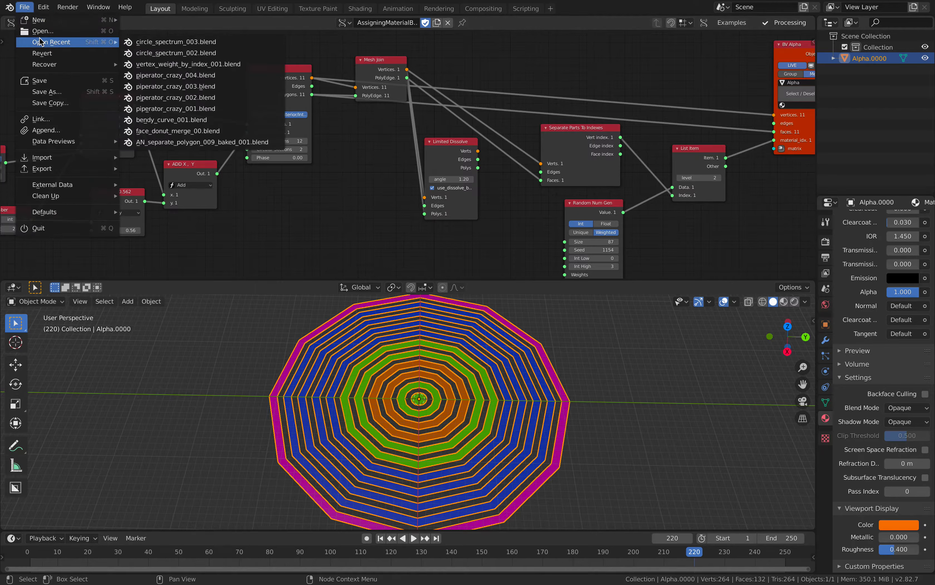
left_click(42, 34)
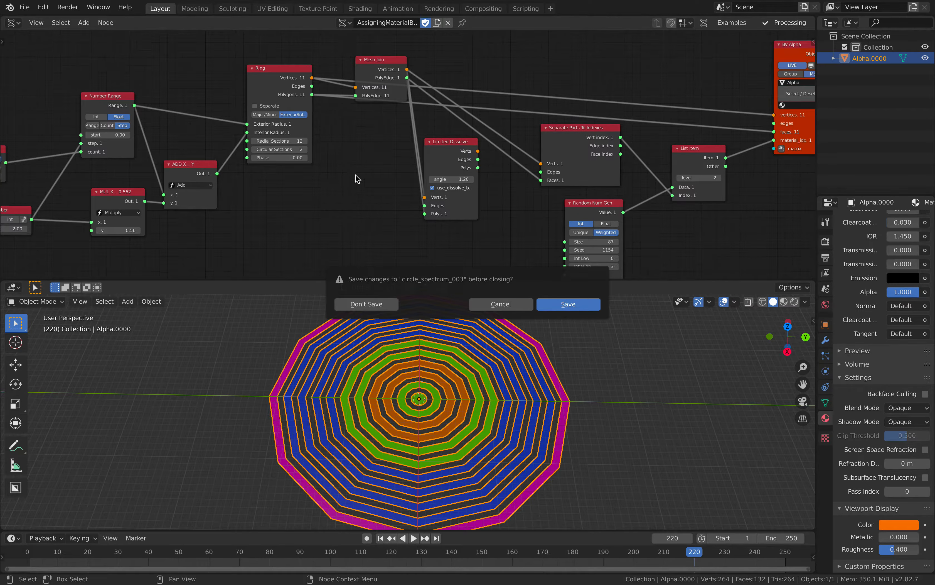
left_click(367, 304)
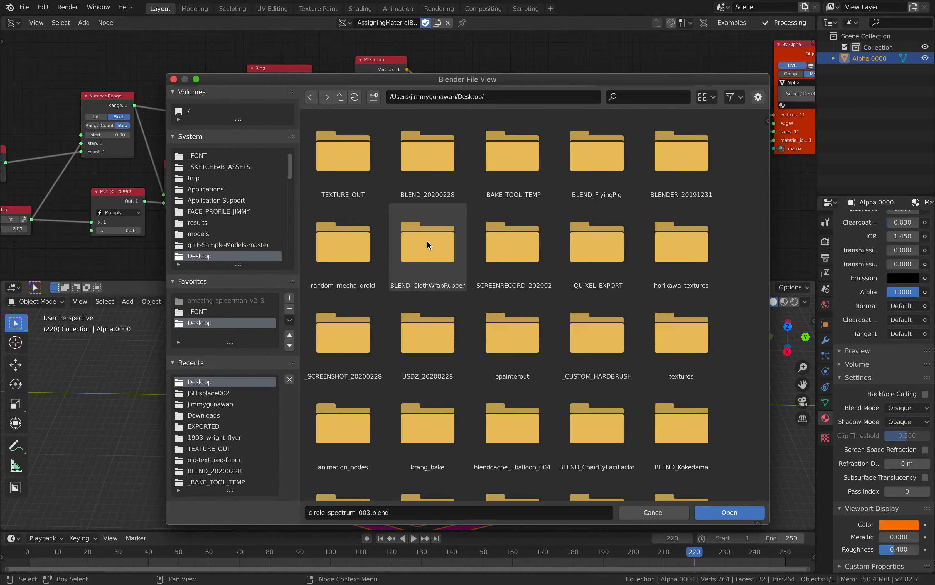
- Hide folders in the file browser and display the blend files as a vertical list
left_click(710, 97)
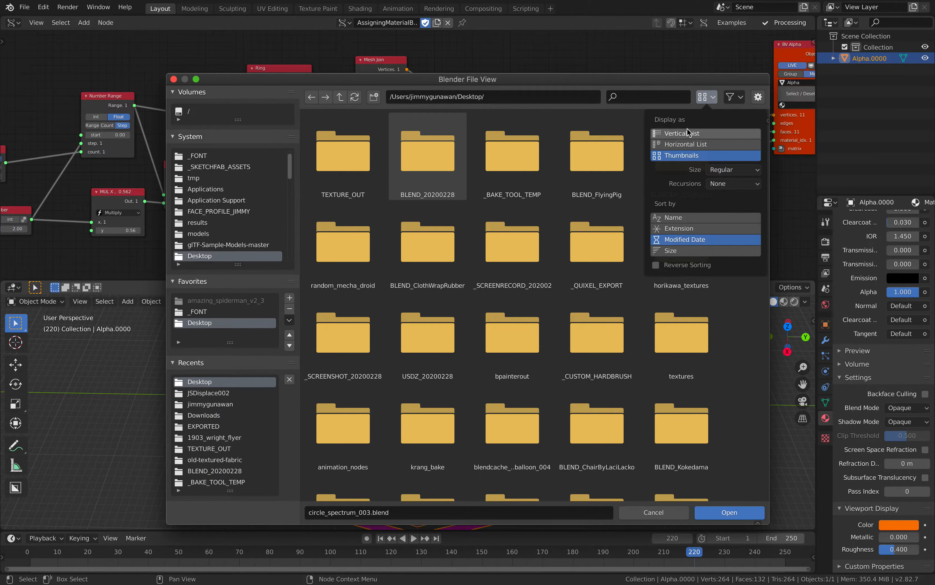
left_click(736, 97)
left_click(672, 133)
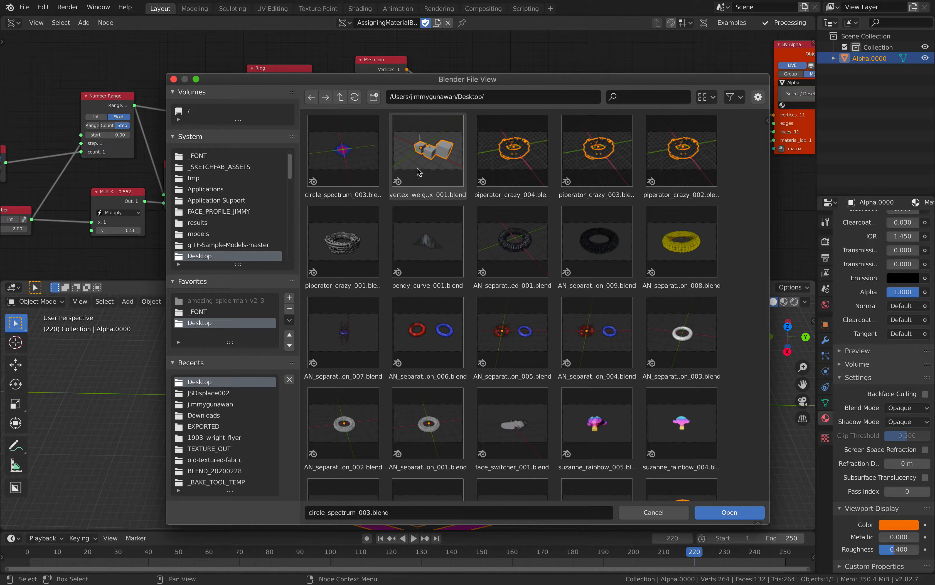
scroll(428, 239, "down", 2)
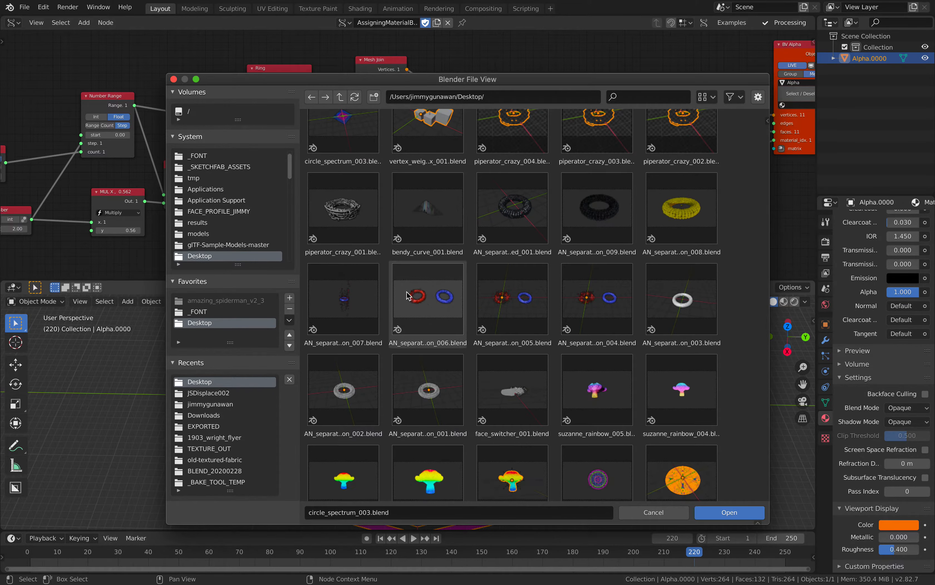
scroll(428, 240, "up", 2)
left_click(706, 97)
left_click(705, 133)
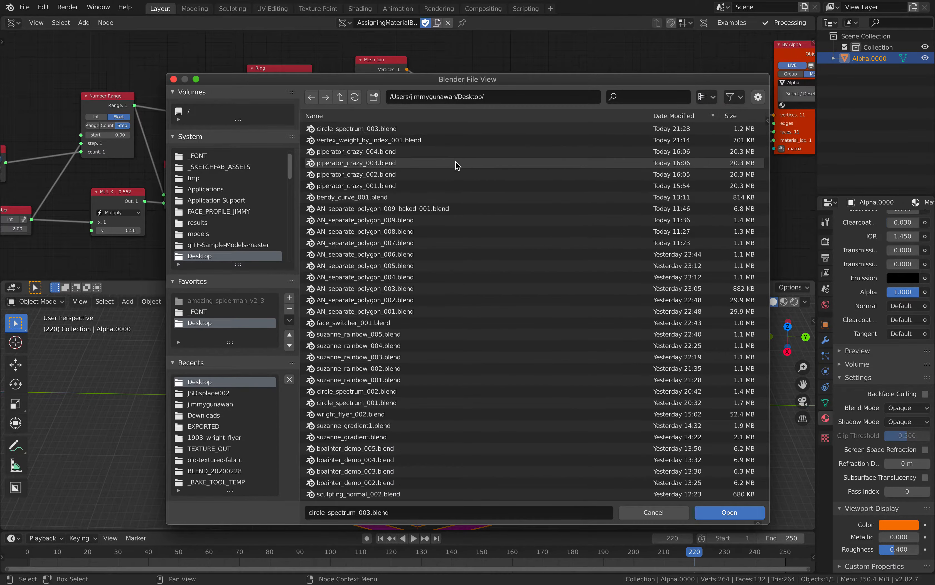
- Sort the files by name and open circle_spectrum_001.blend
left_click(398, 116)
scroll(386, 272, "down", 2)
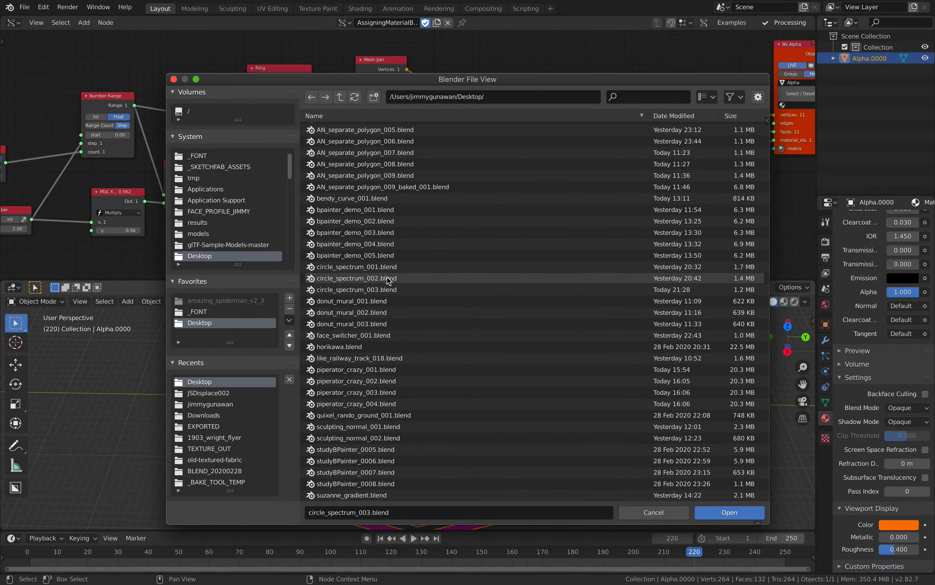
left_click(383, 268)
double_click(382, 267)
- Play the animation briefly and examine the node chain from Number Range through Ring to Assign Materials List
middle_click_drag(470, 354, 440, 383)
key("space")
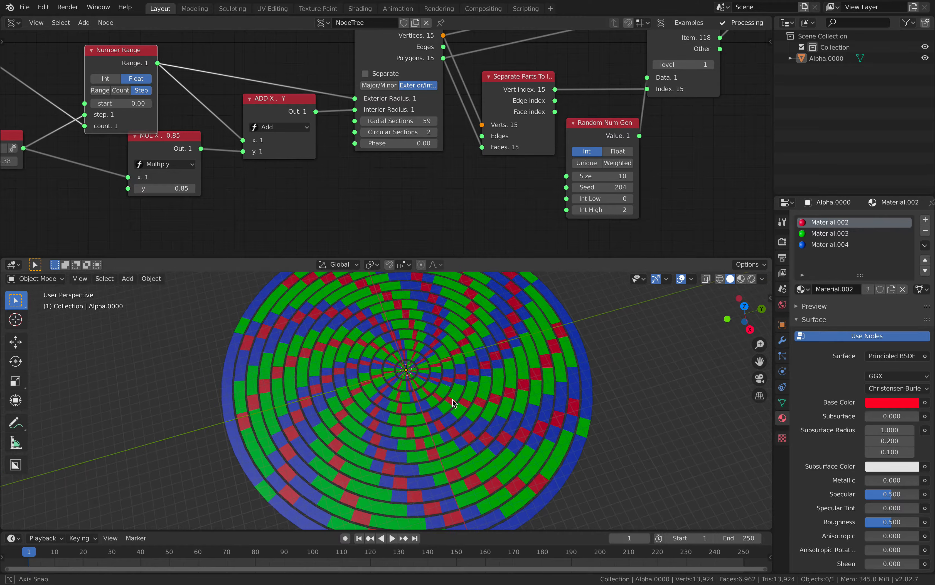
key("space")
middle_click_drag(397, 183, 310, 195)
scroll(323, 201, "down", 3)
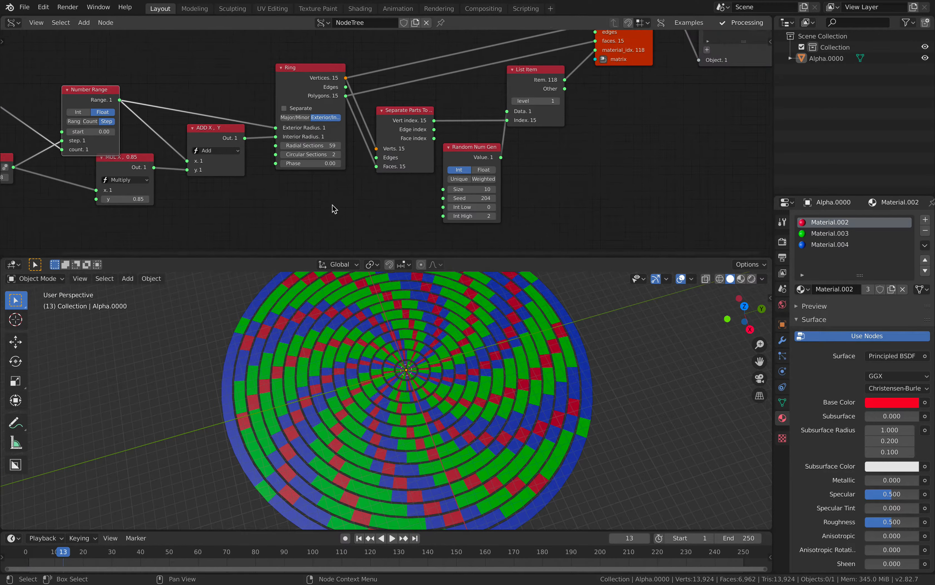
middle_click_drag(415, 159, 351, 178)
middle_click_drag(504, 94, 446, 137)
scroll(446, 138, "down", 2)
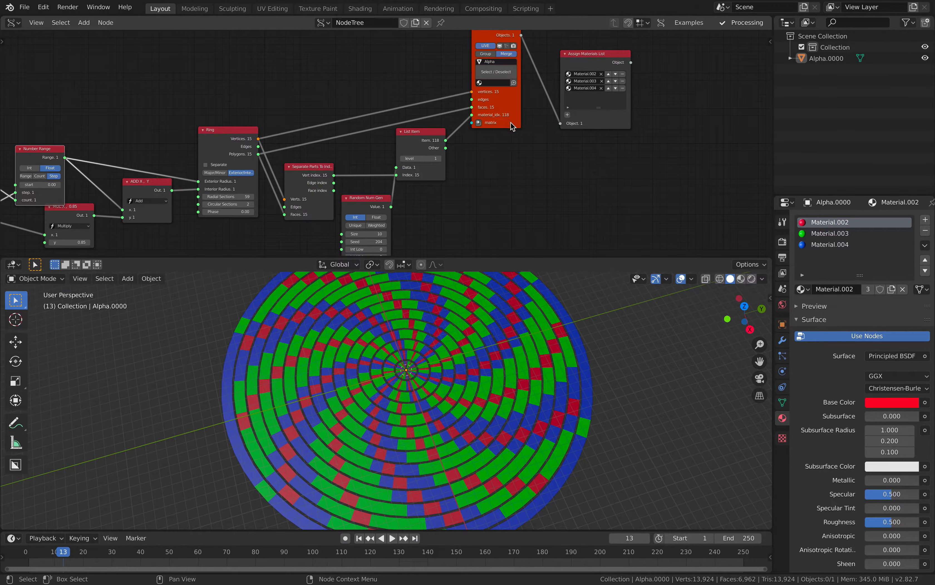
left_click_drag(511, 123, 531, 131)
left_click_drag(593, 124, 658, 138)
scroll(552, 164, "up", 1)
middle_click_drag(554, 162, 621, 132)
scroll(477, 193, "up", 1)
- Set the Random Num Gen seed to 258 and view the ring pattern up close
middle_click_drag(473, 195, 518, 167)
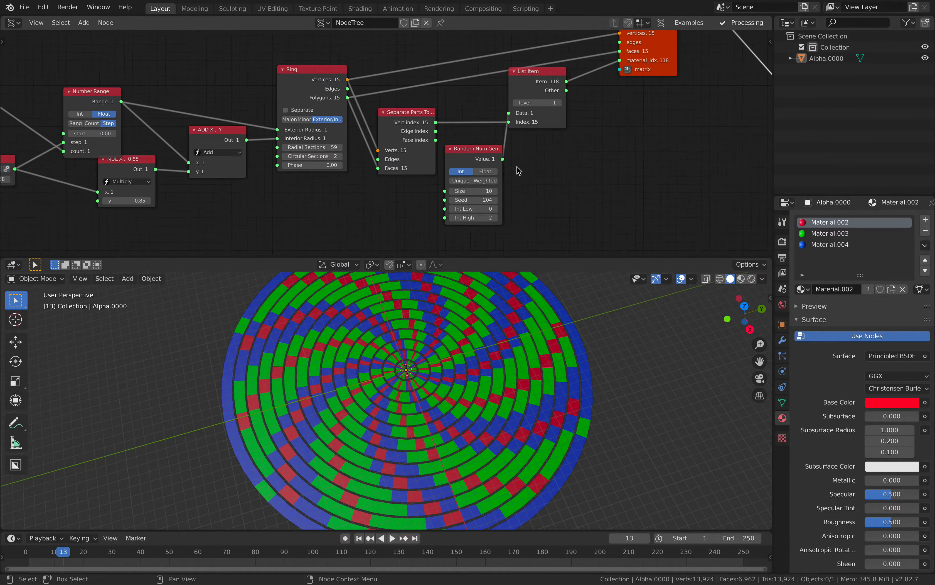
left_click_drag(473, 200, 514, 200)
scroll(480, 336, "up", 2)
middle_click_drag(466, 332, 478, 331)
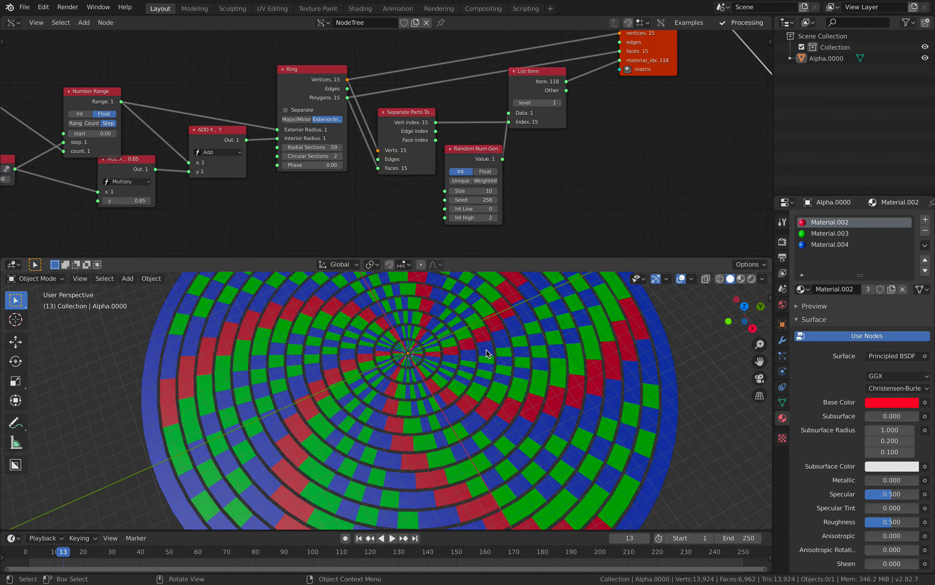
- Compare List Item levels 2 and 1 on the ring mesh, leaving the level at 1
scroll(563, 130, "down", 1)
middle_click_drag(564, 129, 518, 147)
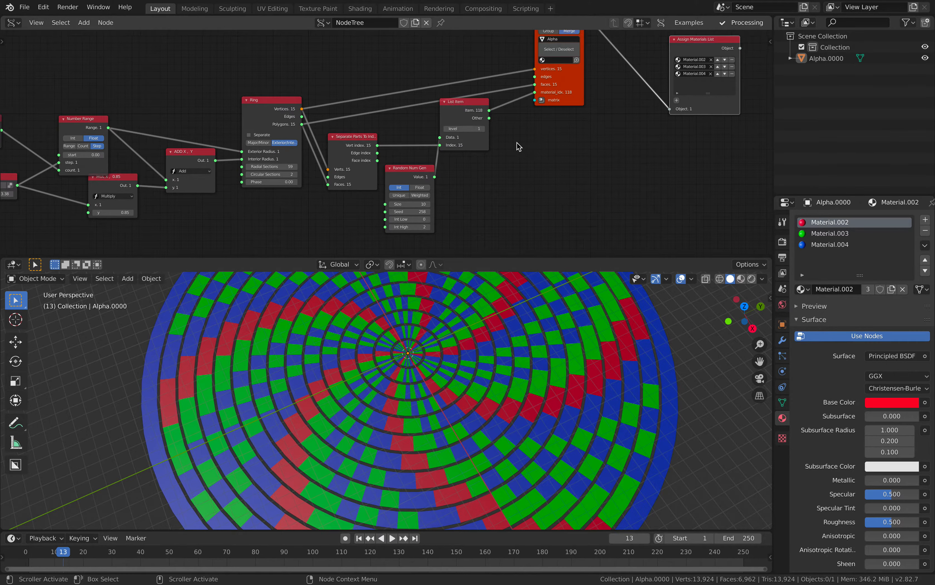
left_click_drag(470, 110, 480, 117)
scroll(488, 120, "up", 1)
left_click(503, 136)
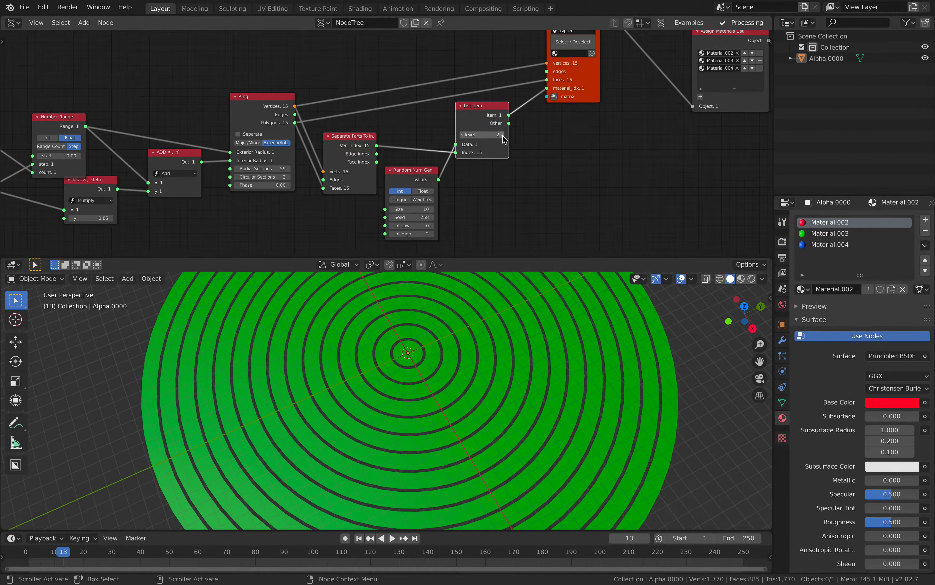
left_click(463, 135)
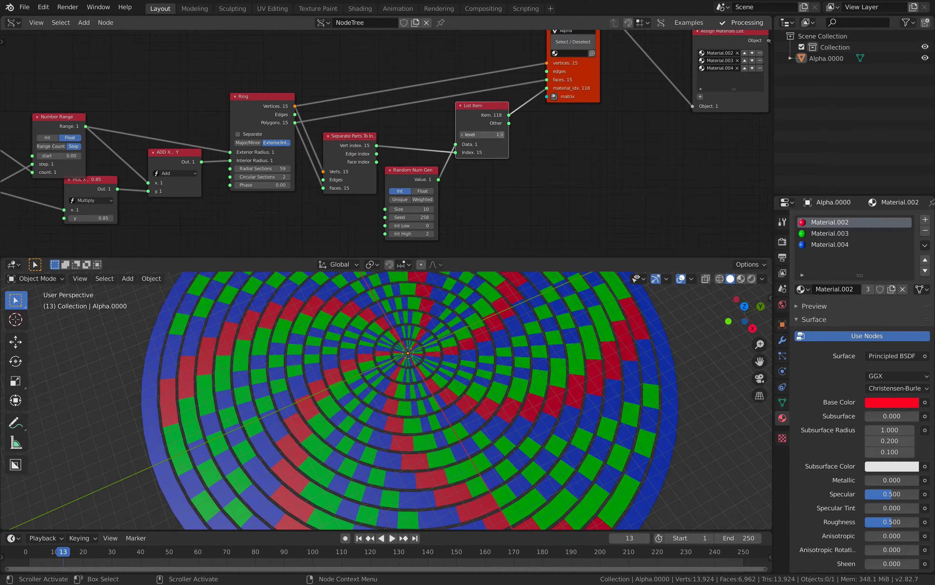
left_click(502, 135)
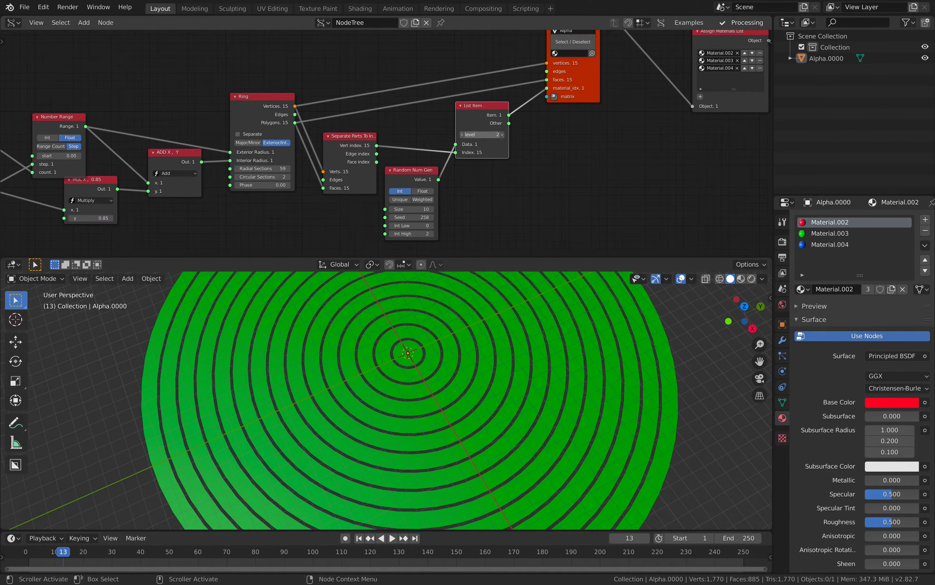
left_click_drag(463, 135, 468, 135)
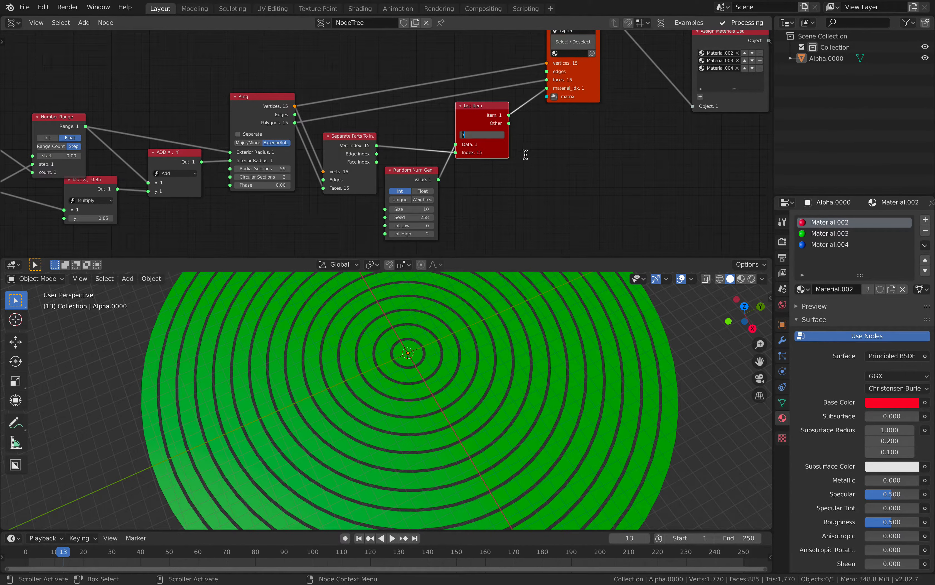
type("1")
key("Return")
- Set the Random Num Gen seed to 326, then select and deselect the ring mesh while viewing it
left_click_drag(416, 216, 443, 216)
left_click(550, 365)
scroll(549, 363, "down", 2)
middle_click_drag(570, 330, 584, 327)
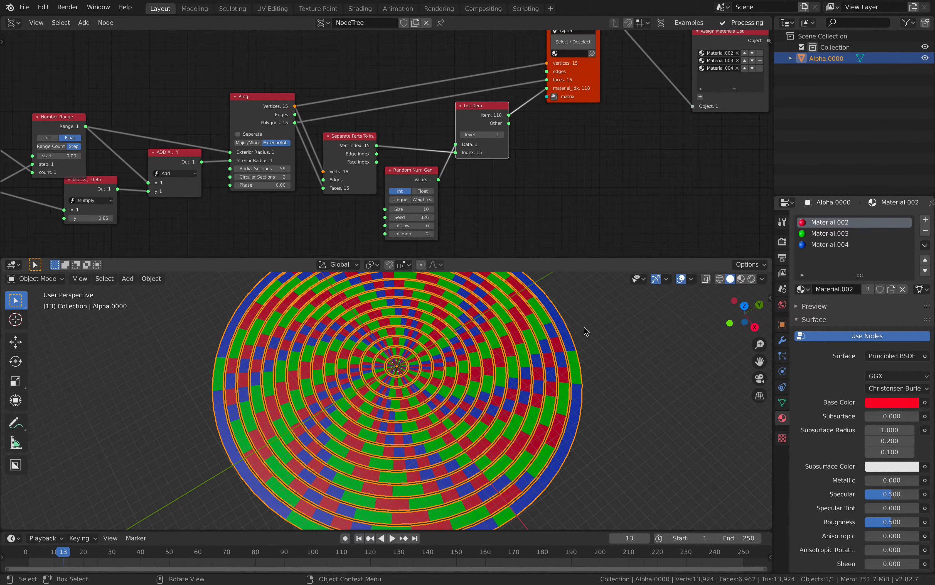
left_click(584, 327)
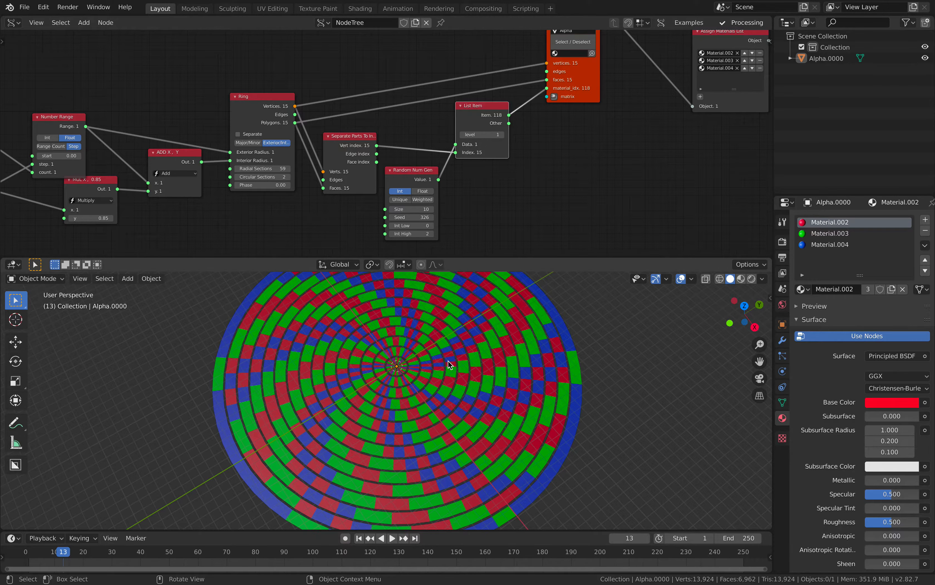
- View the ring mesh from another angle and set the Random Num Gen seed to 348
mouse_move(449, 343)
middle_mouse_down()
mouse_move(464, 337)
mouse_move(452, 338)
middle_mouse_up()
middle_click_drag(432, 154, 476, 141)
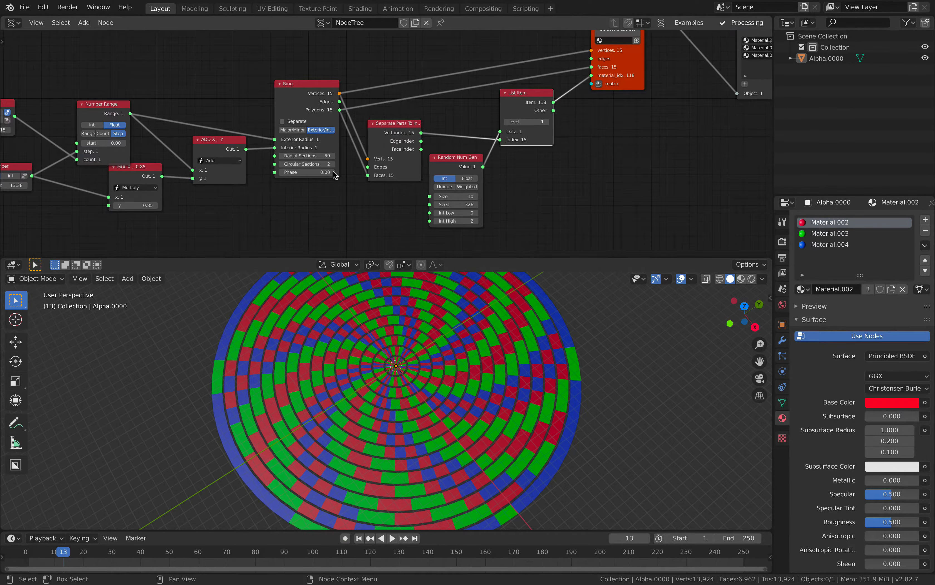
middle_click_drag(430, 336, 453, 337)
left_click_drag(463, 203, 472, 204)
- Reopen the recent file circle_spectrum_003.blend, discarding the changes to circle_spectrum_001
left_click(25, 7)
mouse_move(39, 45)
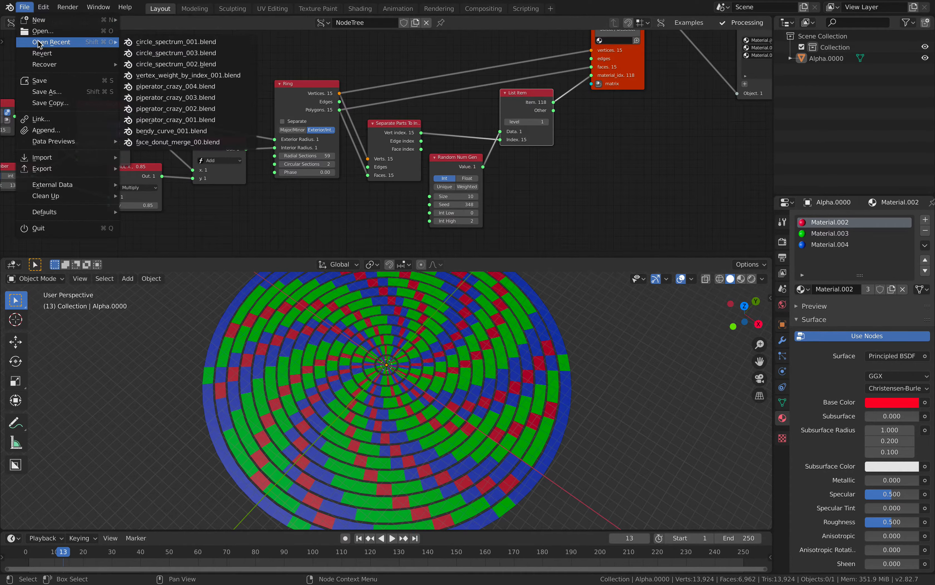
left_click(171, 55)
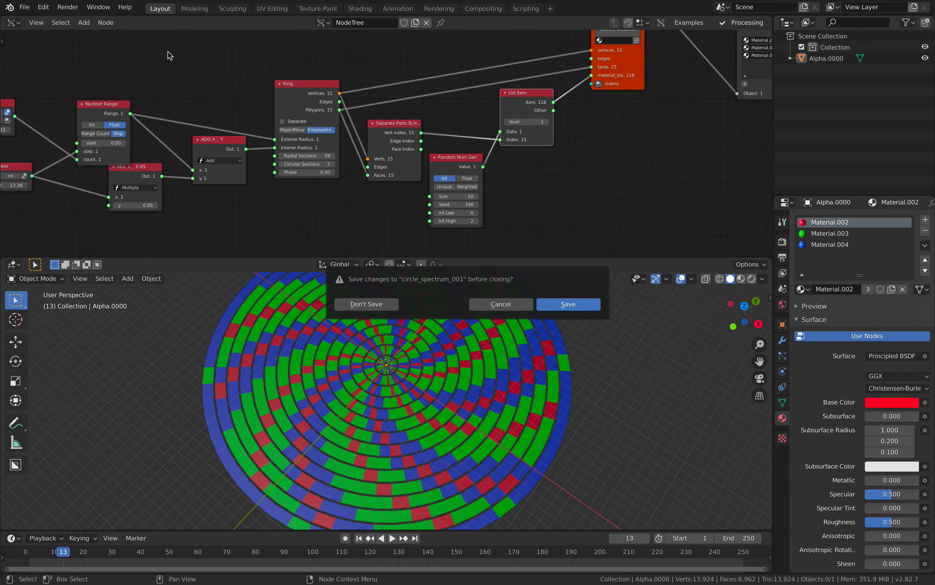
left_click(393, 308)
- Set the List Item level to 1 and view the square ring mesh from another angle
scroll(549, 201, "up", 5)
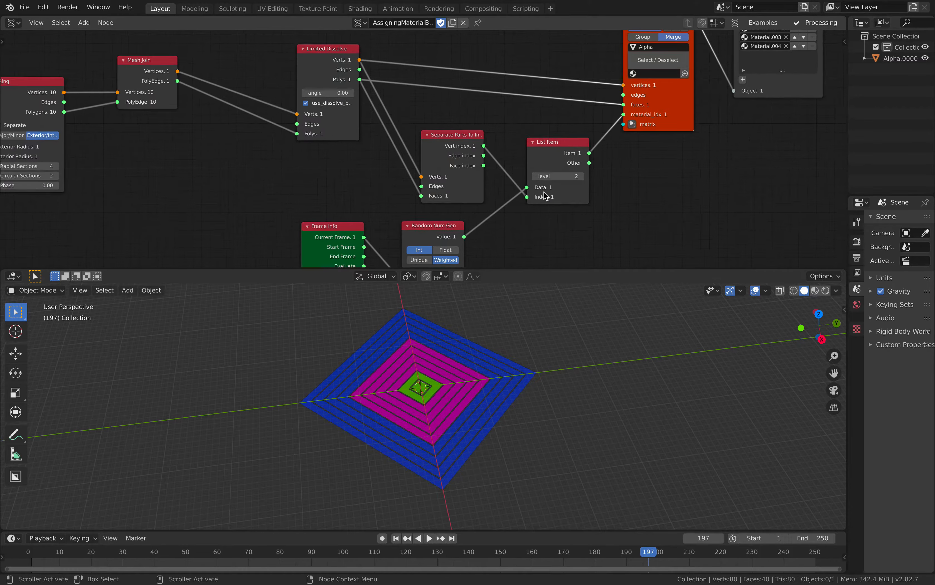
left_click(544, 178)
middle_click_drag(553, 314, 537, 331)
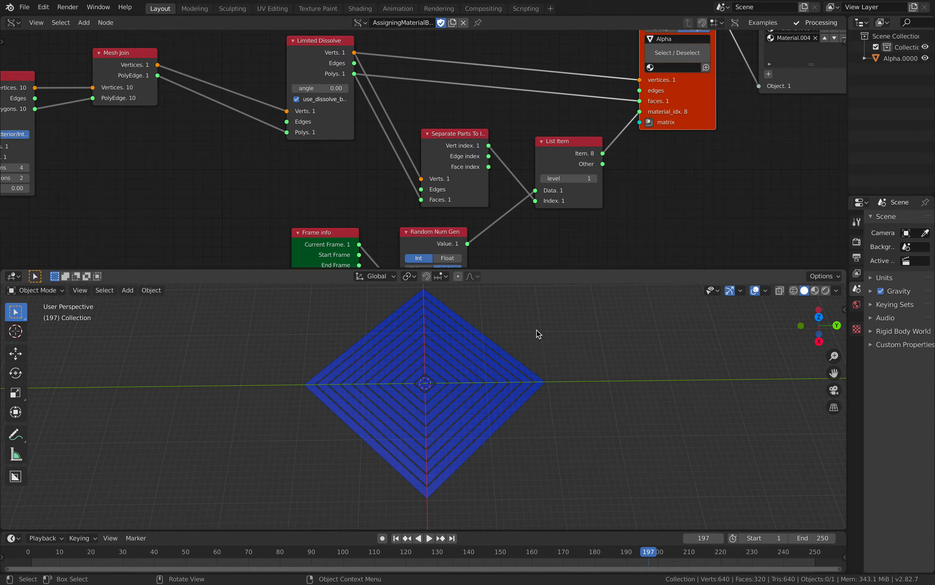
- Remove the Limited Dissolve node so Mesh Join's Vertices and PolyEdge feed BV Alpha and Separate Parts To Indexes directly
scroll(321, 54, "down", 2)
middle_click_drag(322, 54, 342, 88)
left_click_drag(342, 88, 302, 77)
middle_click_drag(211, 94, 237, 103)
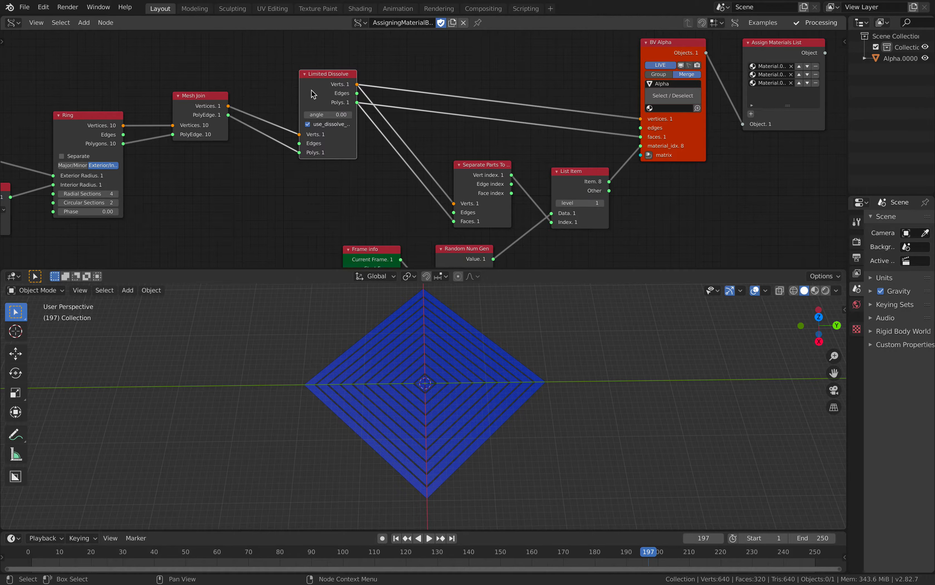
key("x")
mouse_move(229, 106)
left_mouse_down()
mouse_move(595, 131)
mouse_move(640, 119)
mouse_move(228, 115)
mouse_move(454, 204)
mouse_move(265, 144)
mouse_move(229, 115)
left_mouse_up()
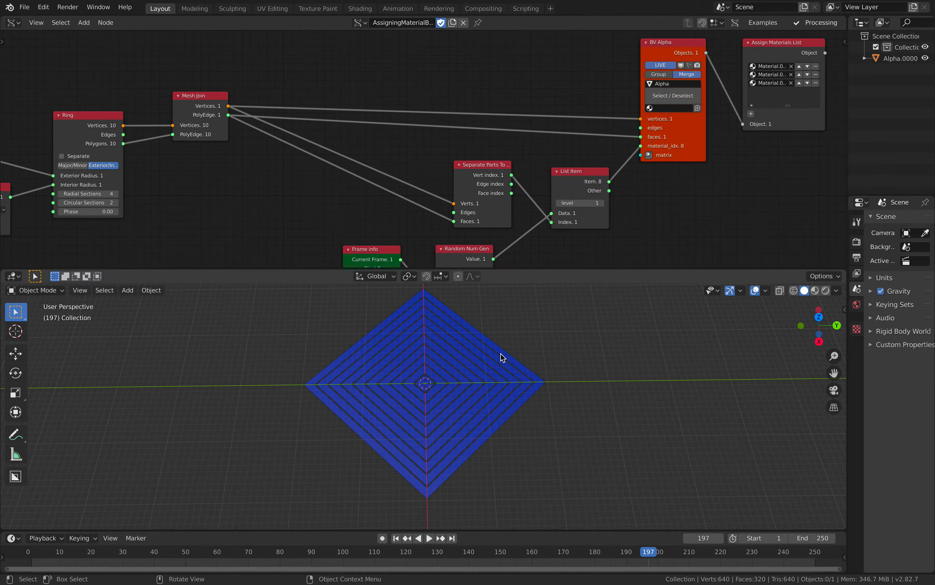
- Set the Random Num Gen size to 223 and the List Item level to 2
middle_click_drag(552, 244, 540, 165)
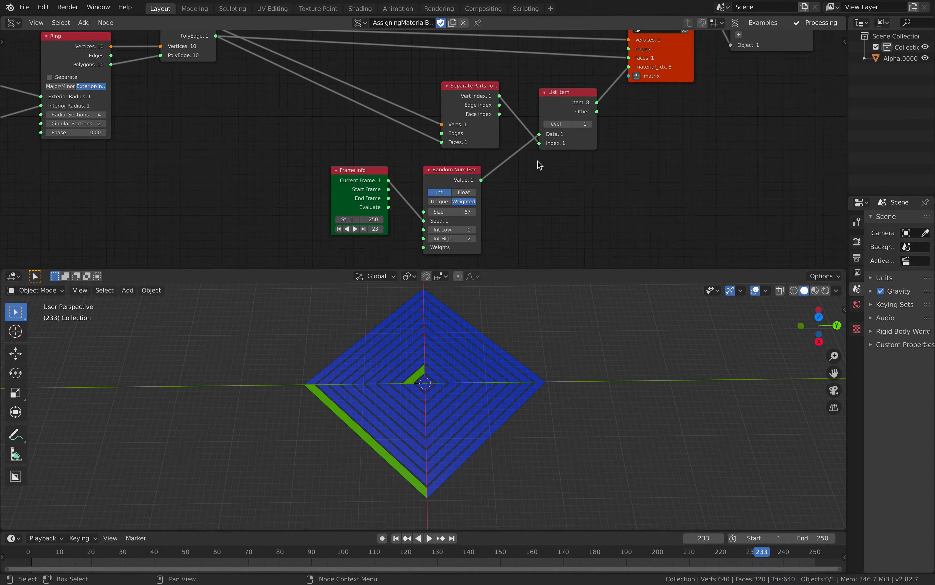
left_click_drag(446, 211, 499, 212)
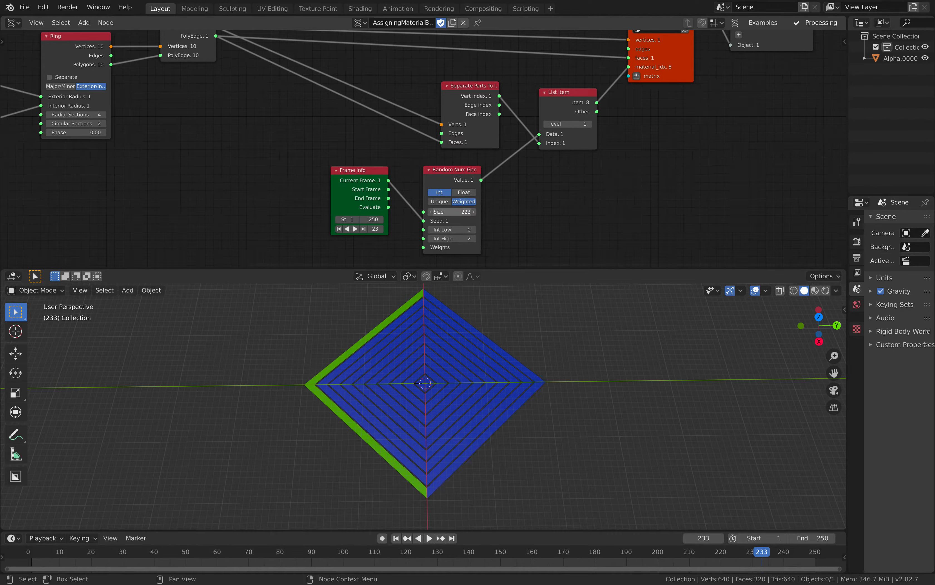
left_click(590, 124)
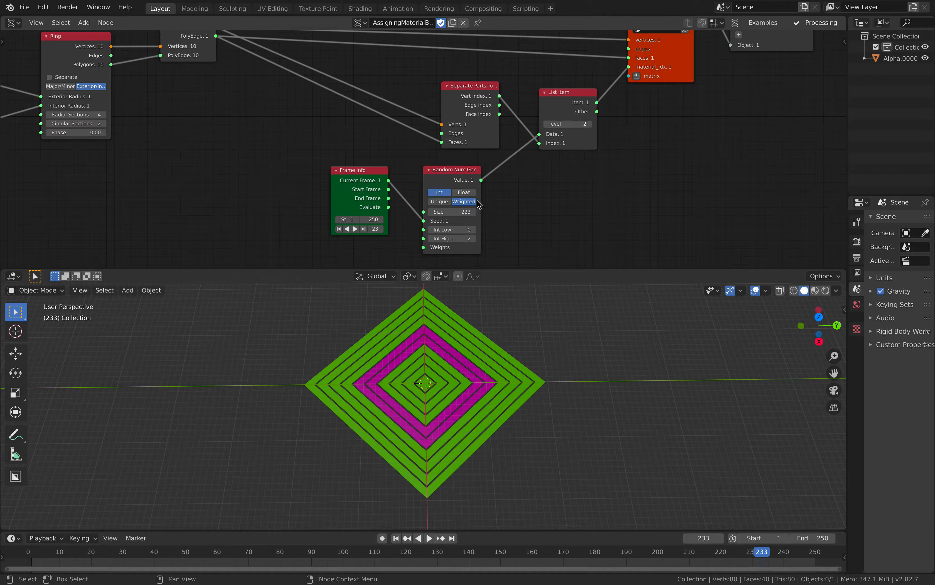
- Switch Random Num Gen to Unique with size 163 and set the List Item level to 1
left_click_drag(450, 211, 466, 211)
left_click_drag(451, 212, 463, 212)
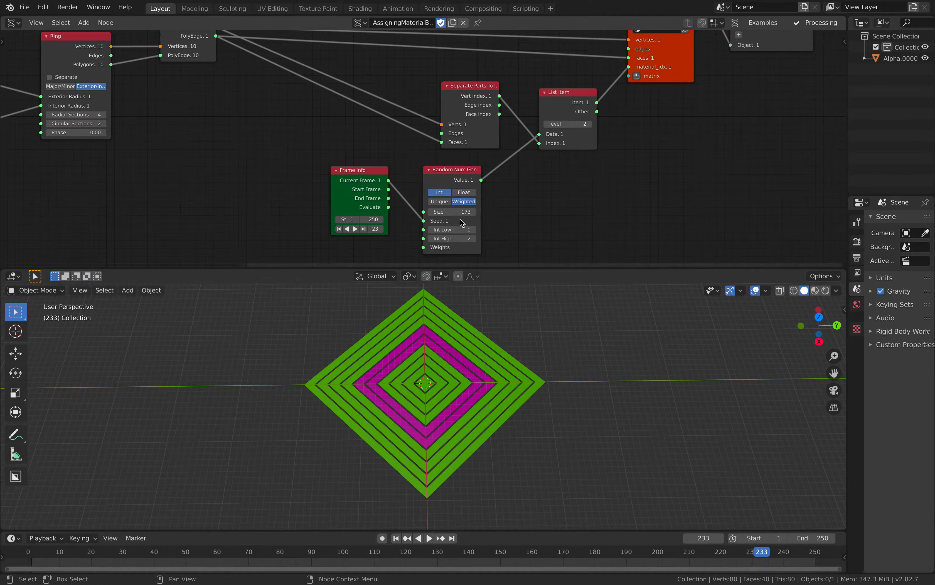
left_click(447, 203)
left_click(463, 201)
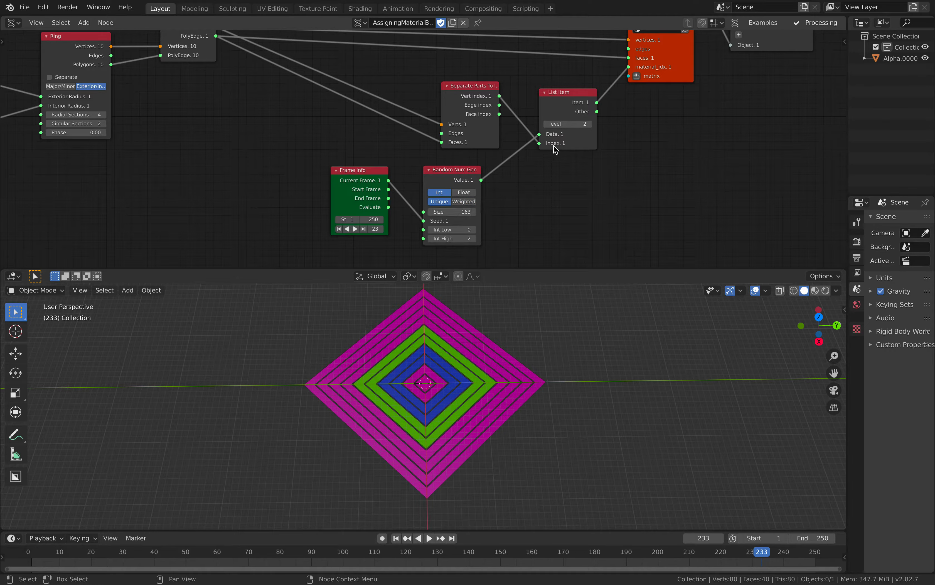
left_click(549, 123)
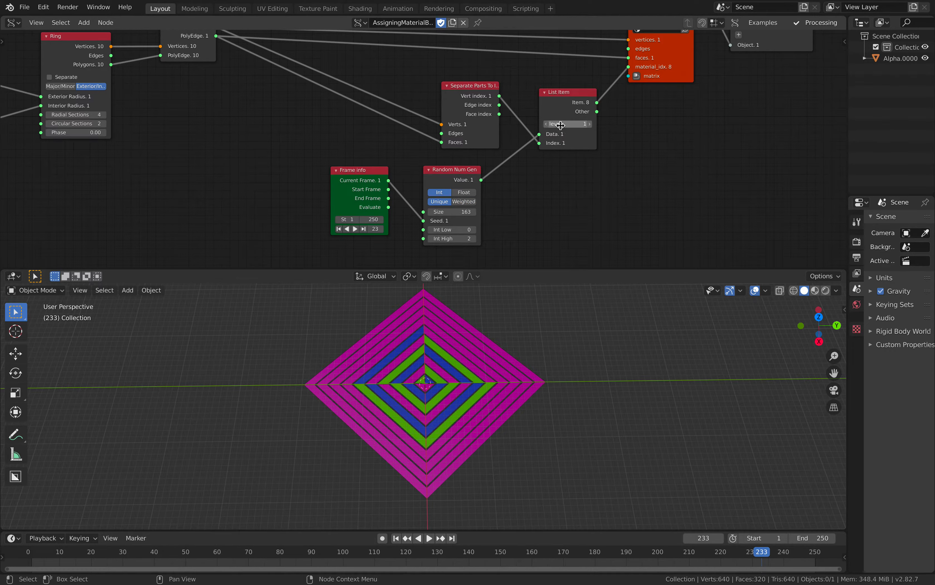
- Turn BV Alpha's Merge option off and back on to compare the material assignment
middle_click_drag(600, 174, 573, 212)
middle_click_drag(629, 157, 617, 193)
left_click(632, 71)
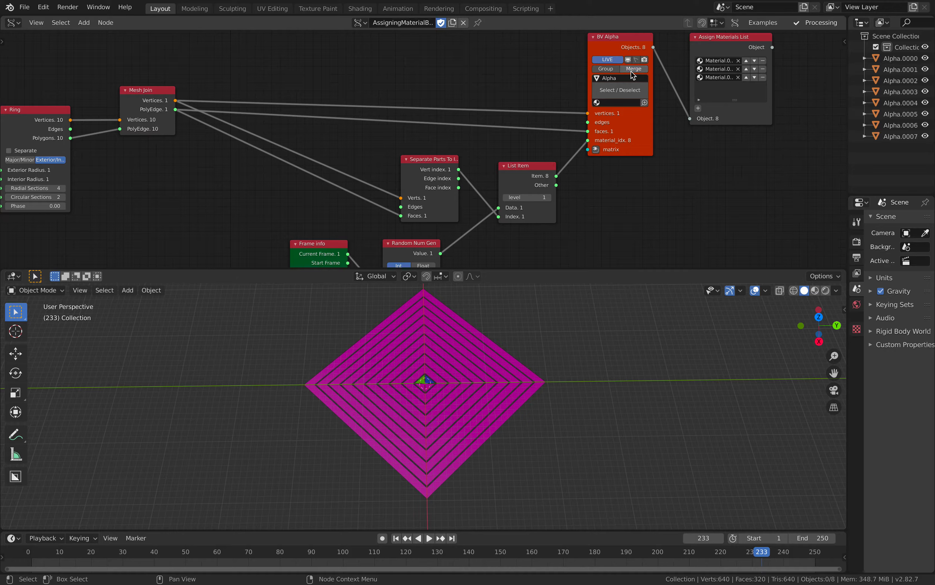
left_click(632, 72)
- Reposition the Separate Parts To Indexes node and remove Mesh Join so Ring's Vertices and Polygons feed BV Alpha directly
left_click_drag(442, 160, 408, 156)
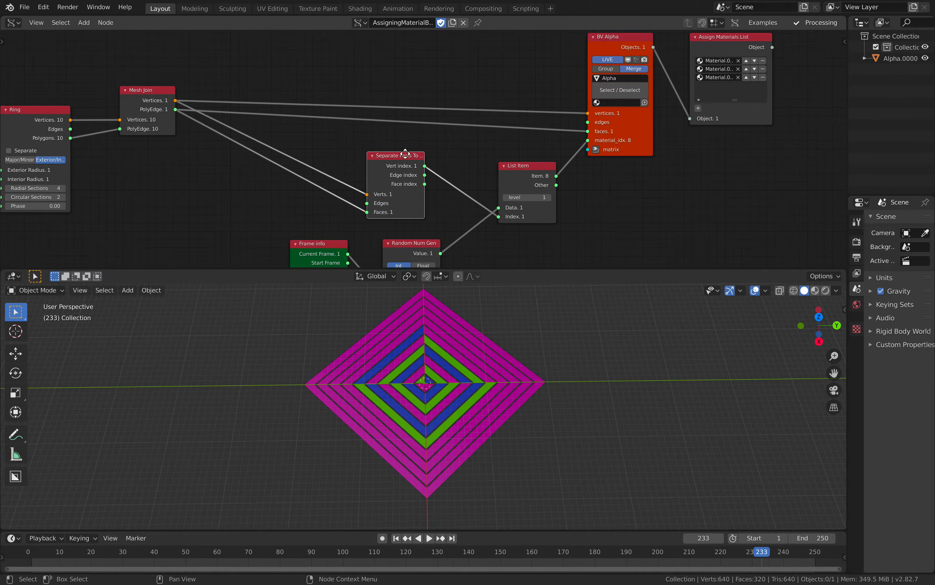
middle_click_drag(300, 148, 399, 138)
left_click_drag(249, 89, 276, 99)
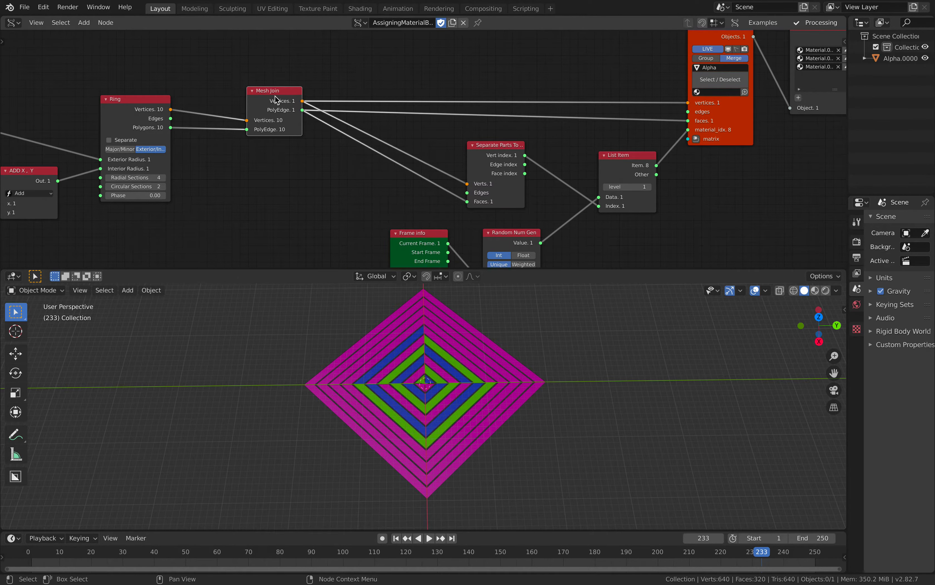
key("x")
mouse_move(170, 110)
left_mouse_down()
mouse_move(564, 119)
mouse_move(688, 102)
mouse_move(632, 128)
mouse_move(170, 127)
left_mouse_up()
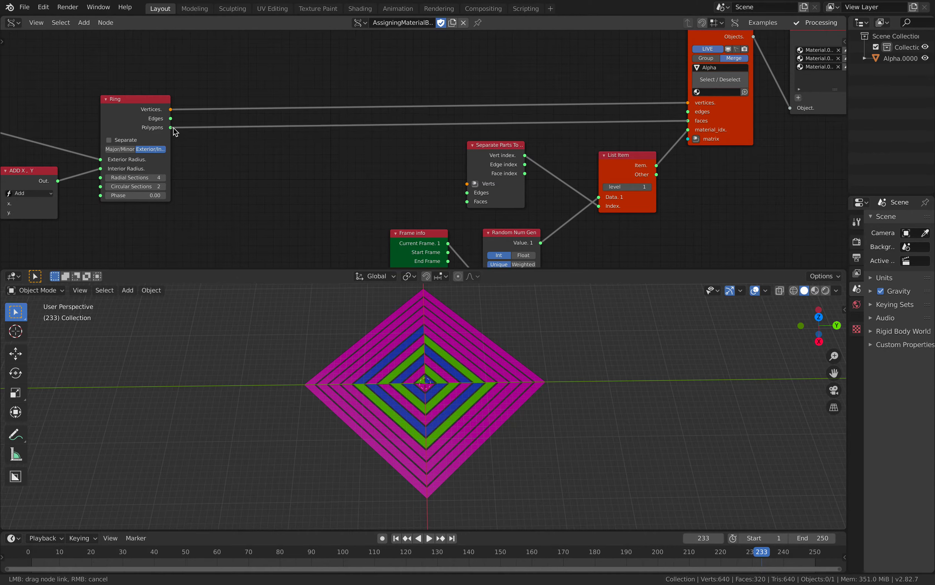
- Set the Random Num Gen size to 307 and switch the List Item level to 2 and back to 1
left_click(731, 59)
left_click(648, 186)
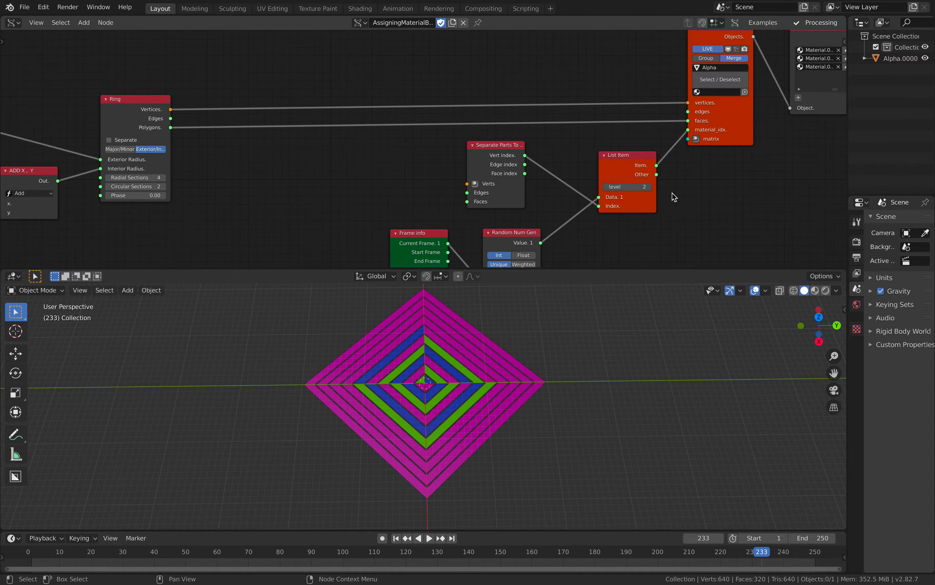
middle_click_drag(674, 198, 668, 174)
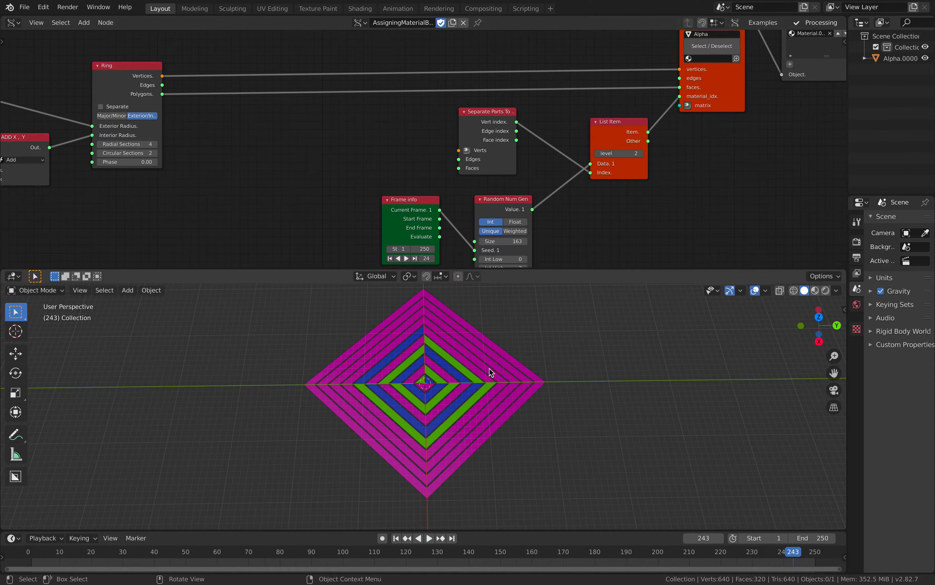
left_click_drag(502, 241, 628, 164)
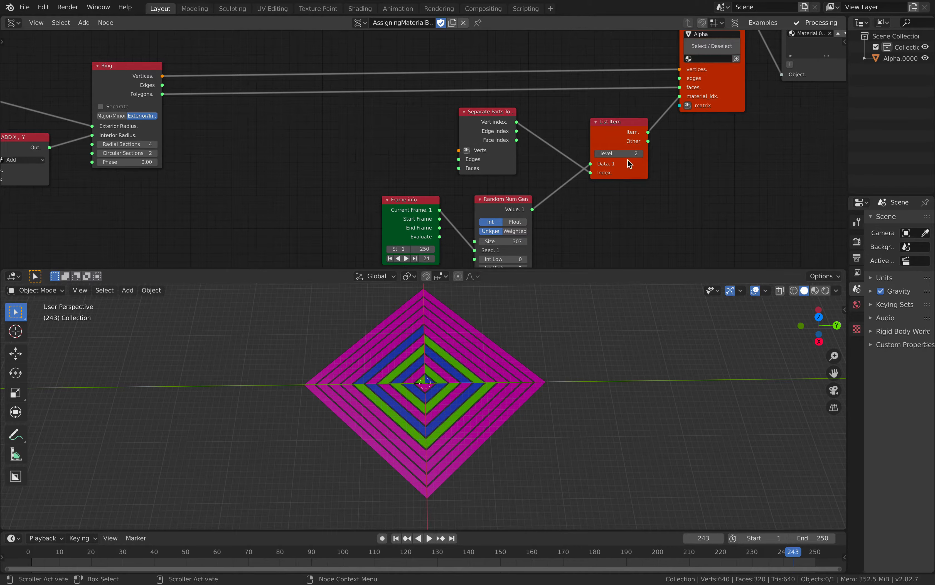
type("1")
key("Return")
- Play the animation while switching the List Item level to 2 and back to 1
key("space")
middle_click_drag(694, 185, 651, 198)
scroll(672, 190, "down", 1)
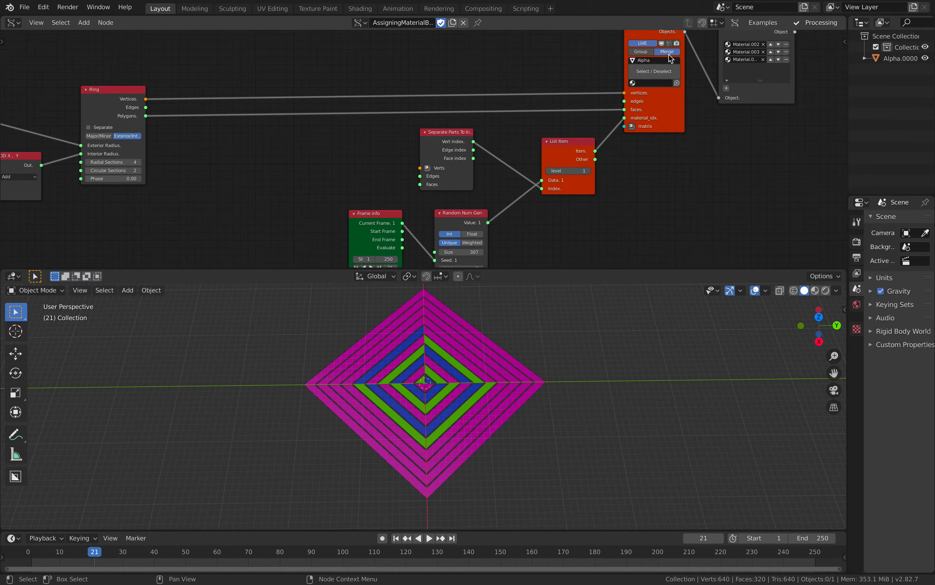
left_click(589, 170)
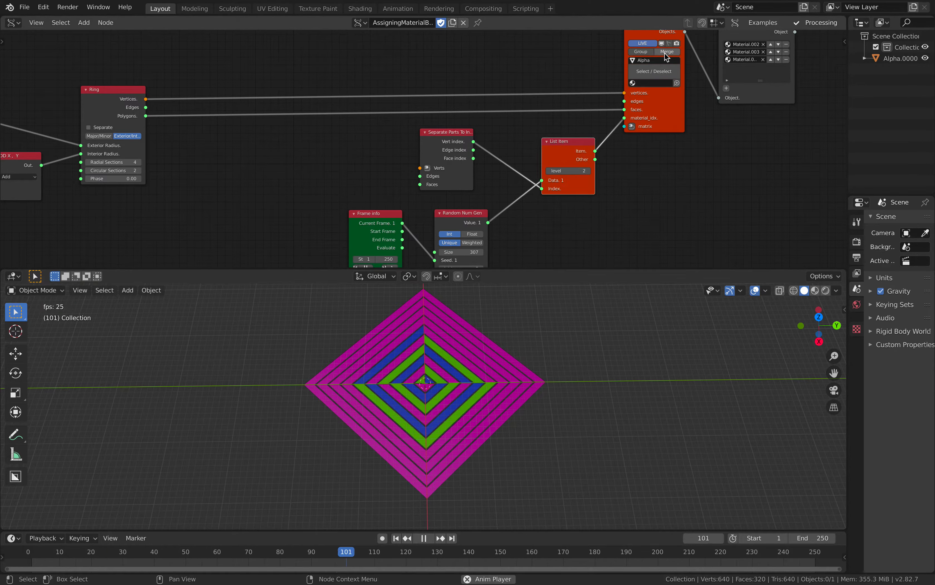
left_click(548, 170)
key("space")
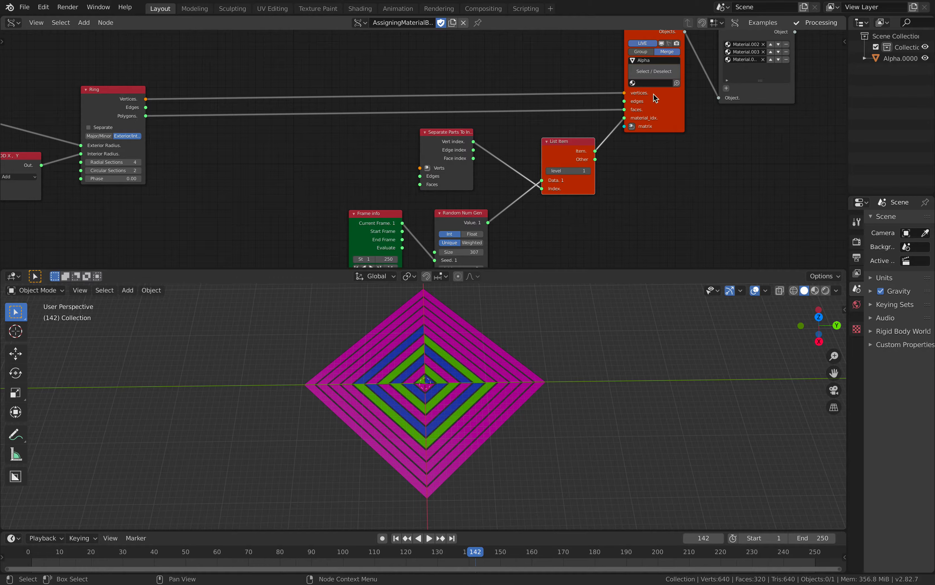
key("space")
key("space")
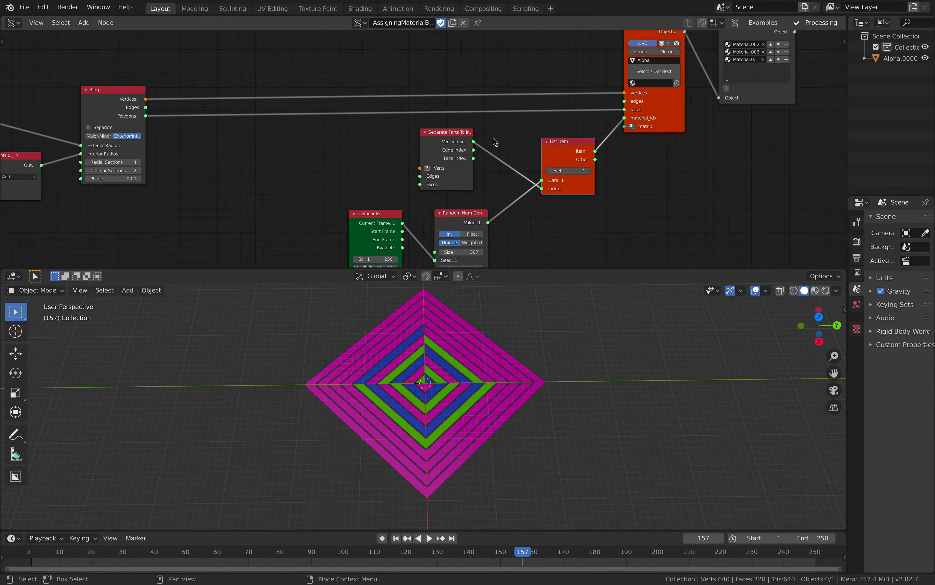
- Connect Ring's Vertices and Polygons to the Verts and Faces inputs of Separate Parts To Indexes and play the animation
middle_click_drag(393, 142, 415, 139)
mouse_move(164, 94)
left_mouse_down()
mouse_move(439, 164)
mouse_move(164, 111)
left_mouse_up()
key("space")
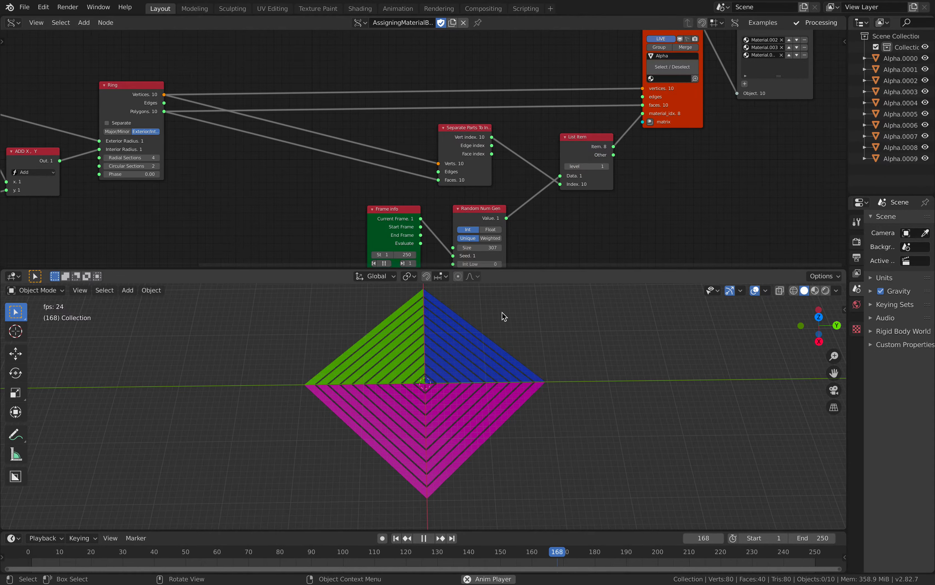
key("space")
- Try List Item level 2, return it to 1, and enable Merge on BV Alpha
middle_click_drag(584, 147, 574, 142)
middle_click_drag(511, 208, 515, 162)
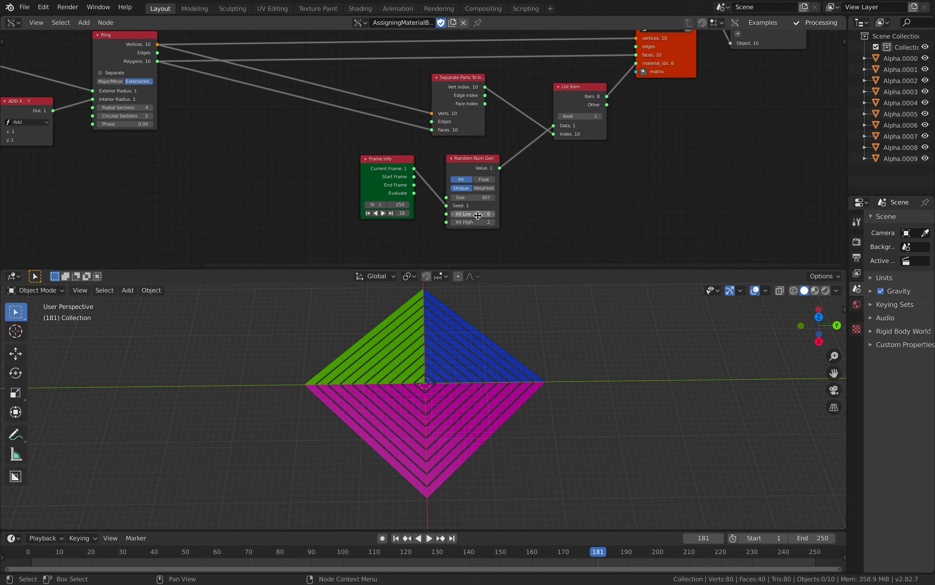
middle_click_drag(583, 173, 549, 235)
left_click(568, 179)
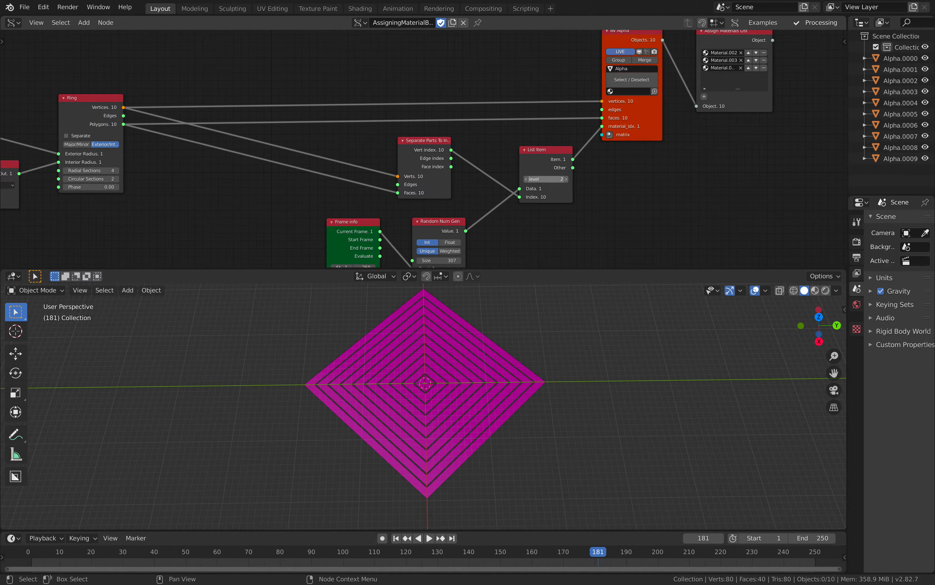
left_click(526, 179)
left_click(644, 60)
middle_click_drag(539, 329, 537, 327)
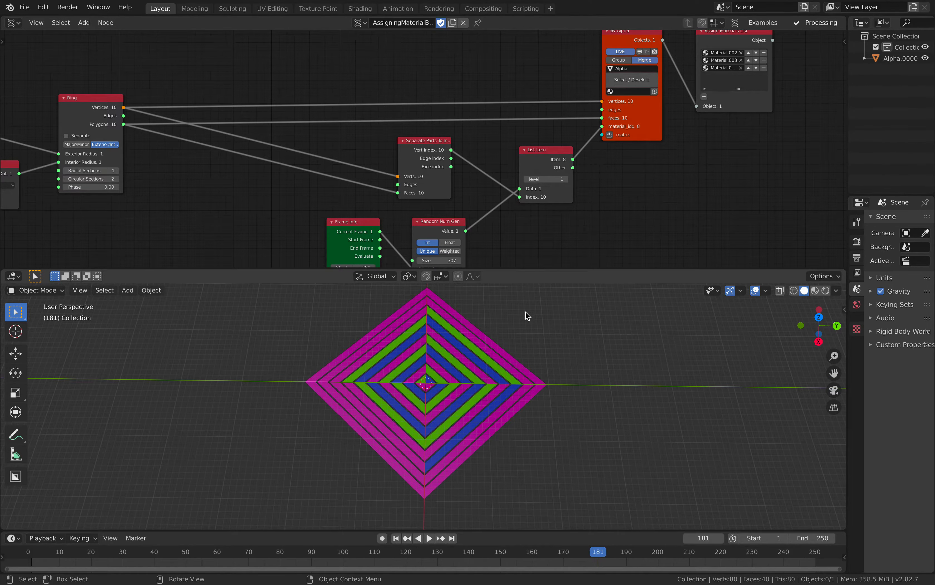
- Play the animation to check the changing face materials and select the ring mesh
middle_click_drag(416, 177, 464, 167)
key("space")
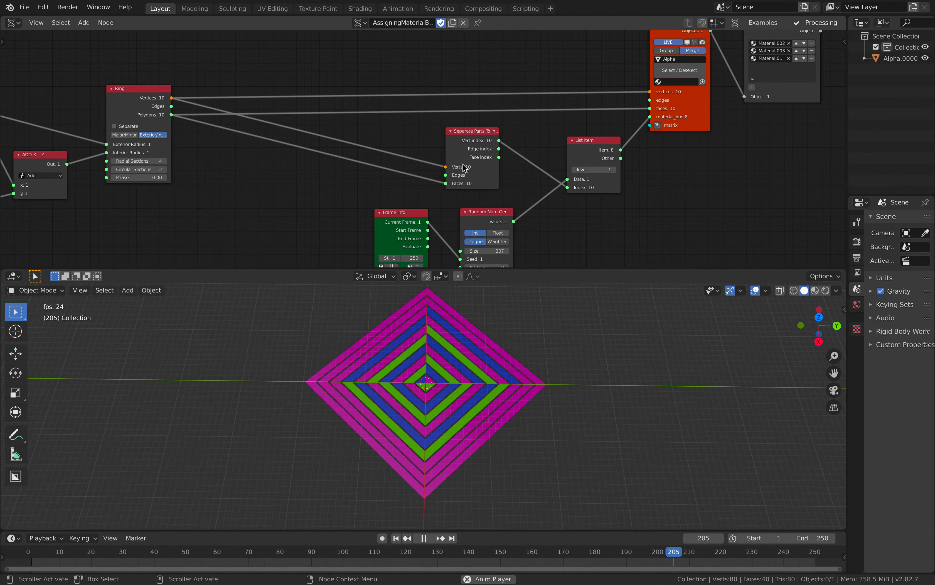
key("space")
middle_click_drag(466, 181, 481, 134)
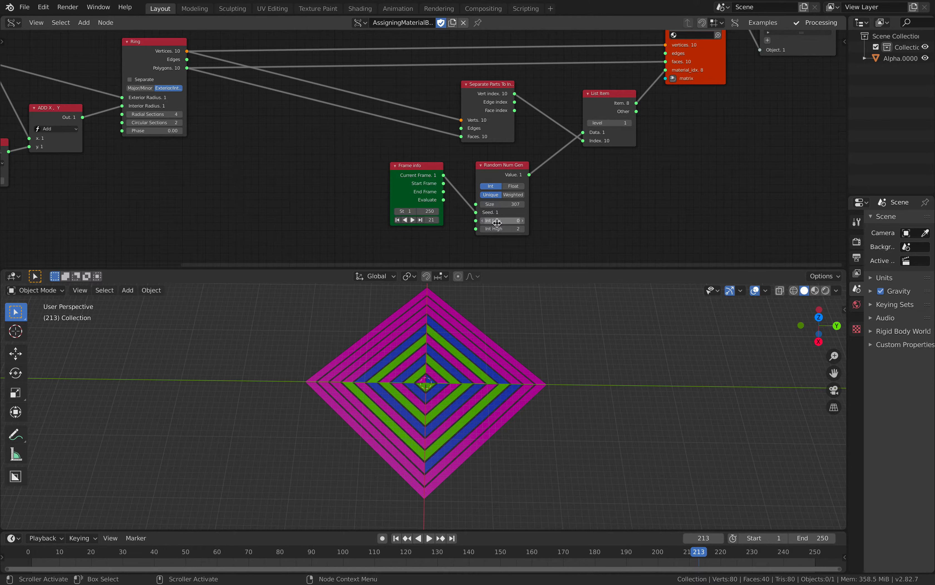
left_click(497, 372)
- Set the List Item level to 2 and back to 1 to compare the material patterns
middle_click_drag(617, 187, 496, 227)
middle_click_drag(540, 159, 598, 132)
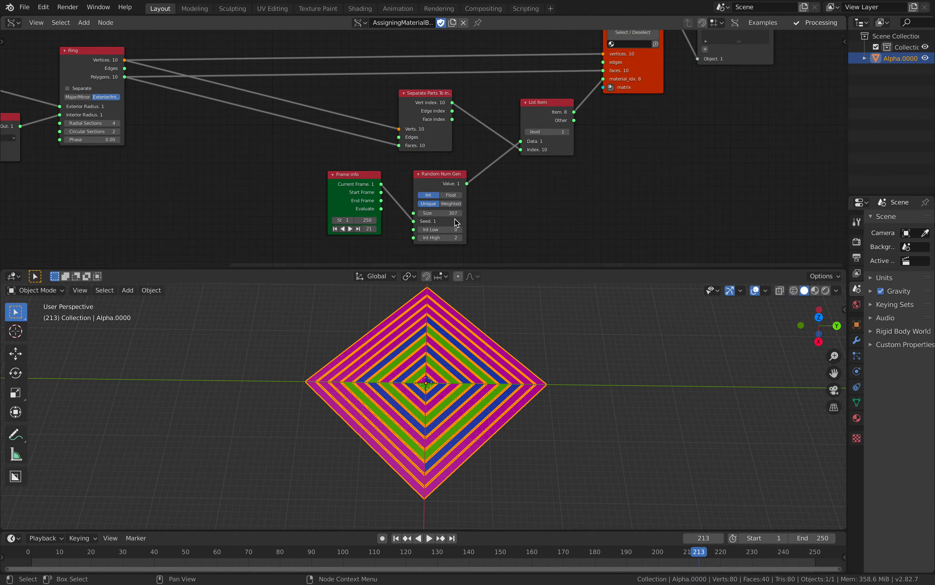
left_click(545, 132)
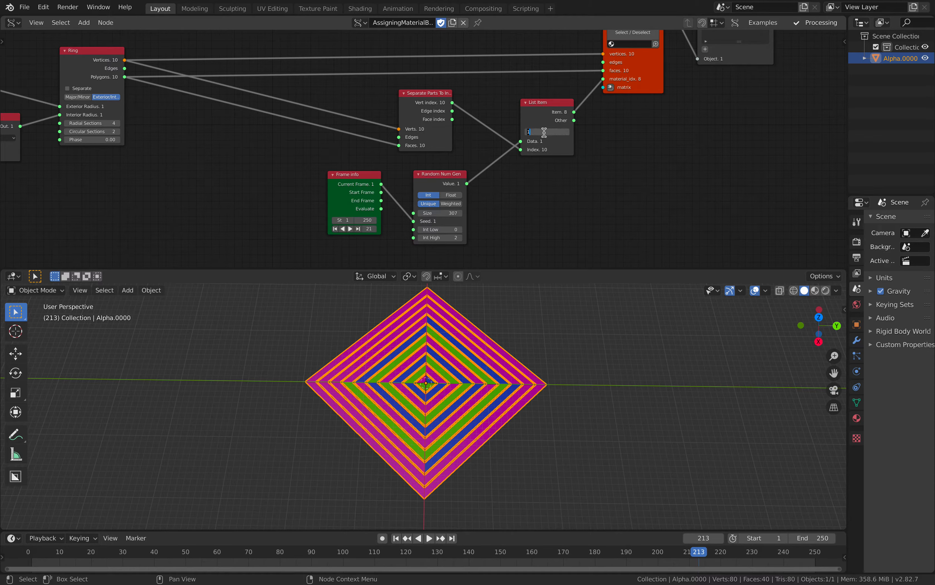
type("2")
key("Return")
left_click(560, 131)
type("1")
key("Return")
- Spread out the Separate Parts To Indexes, Frame Info and Random Num Gen nodes and view the mesh from another angle
middle_click_drag(520, 333, 534, 354)
scroll(488, 336, "up", 1)
middle_click_drag(571, 162, 568, 199)
scroll(533, 207, "down", 3)
scroll(435, 145, "up", 1)
left_click_drag(430, 131, 313, 132)
left_click_drag(520, 130, 476, 127)
scroll(411, 195, "up", 1)
left_click_drag(371, 194, 331, 193)
left_click_drag(435, 193, 395, 187)
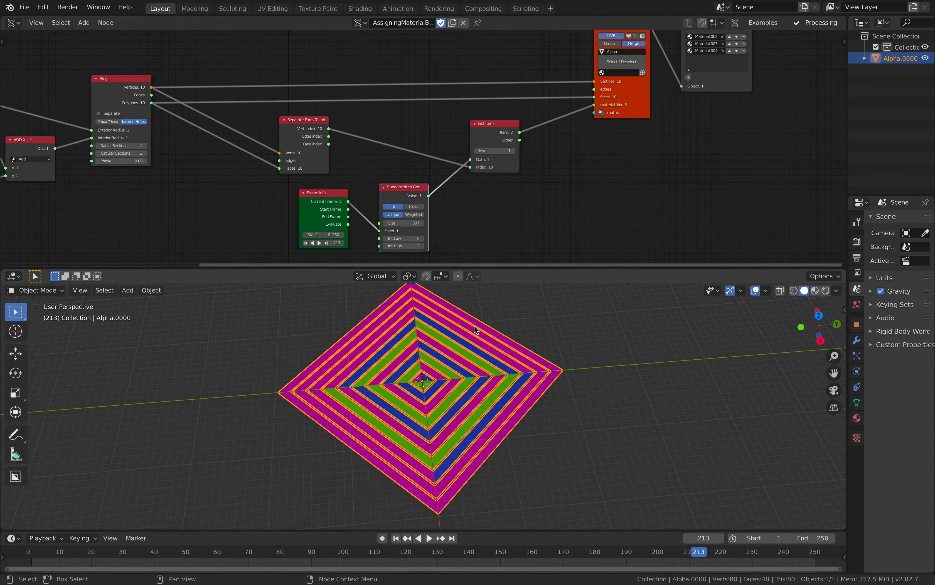
middle_click_drag(444, 305, 454, 308)
middle_click_drag(311, 186, 347, 192)
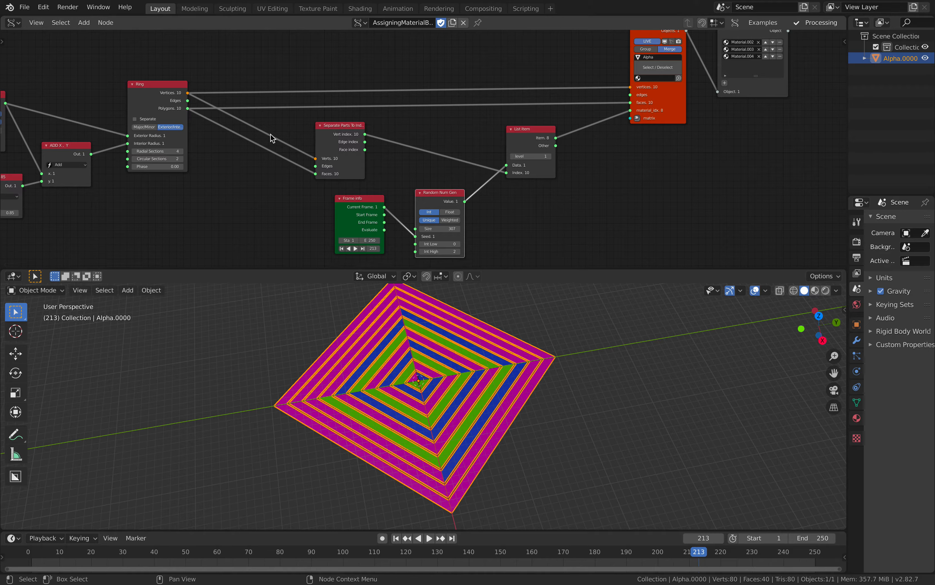
- Save the scene as a new file named circle_spectrum_003x.blend on the Desktop
left_click(24, 7)
left_click(47, 84)
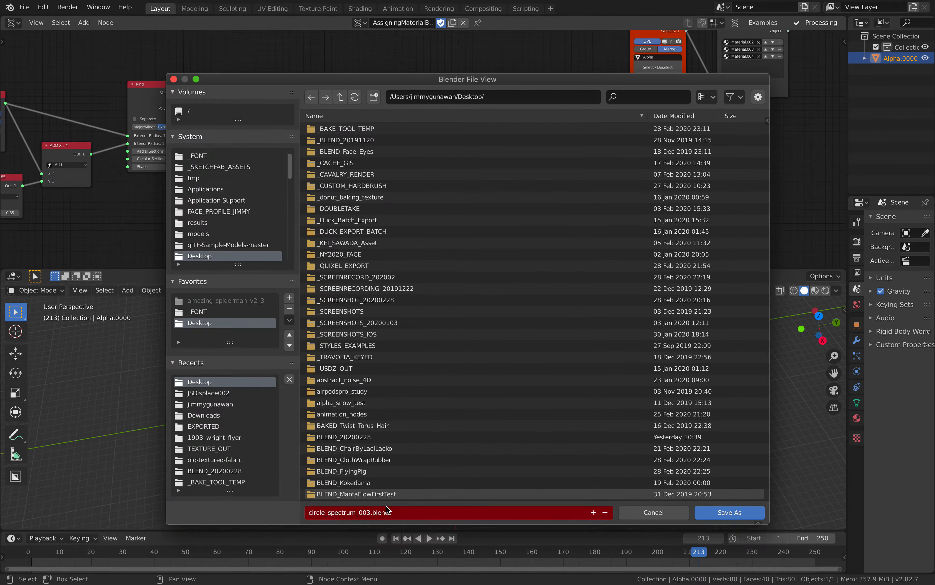
left_click(375, 513)
type("x")
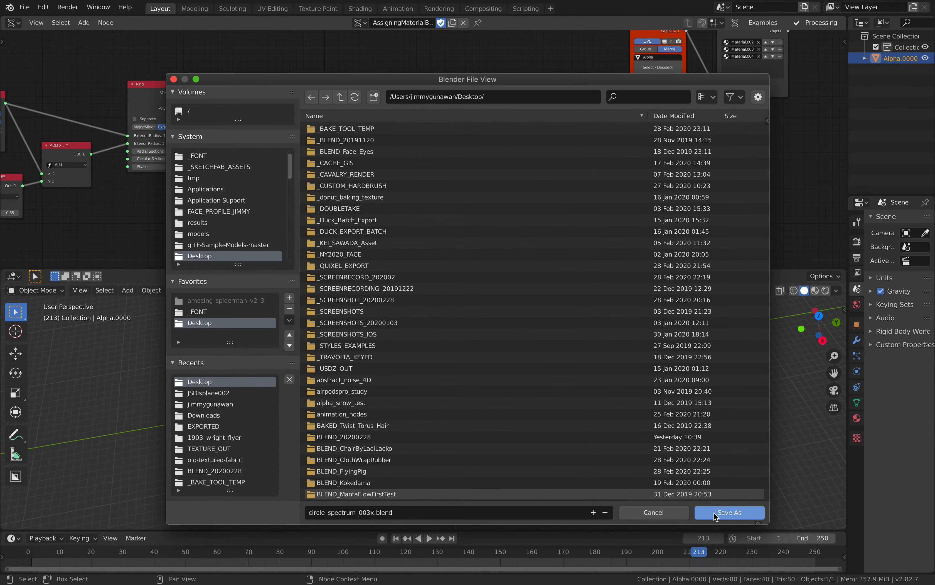
left_click(714, 513)
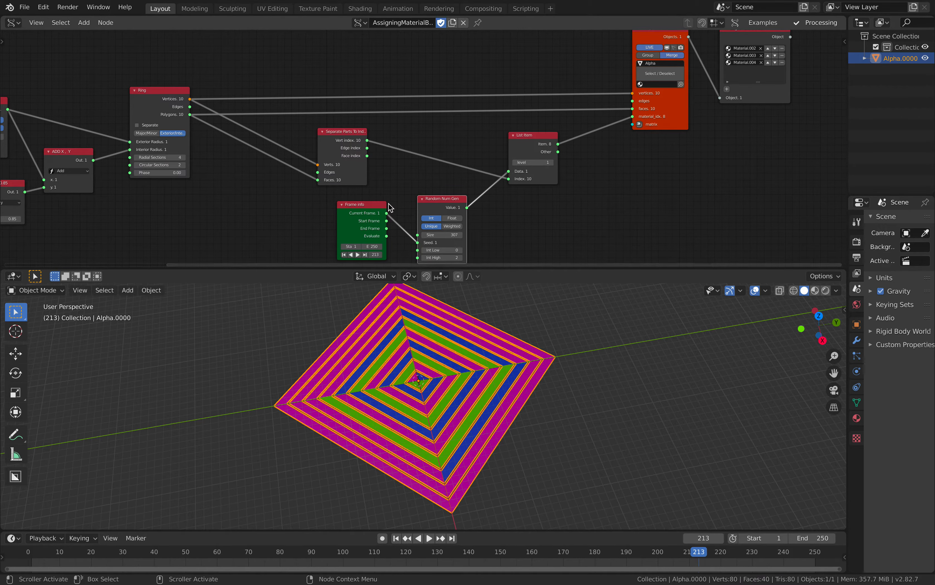
- Reposition the Separate Parts To Indexes and Ring nodes, deselect the mesh and view it from another angle
left_click_drag(339, 142, 334, 142)
left_click_drag(174, 99, 196, 80)
key("alt+a")
mouse_move(479, 380)
middle_mouse_down()
mouse_move(451, 378)
mouse_move(454, 386)
mouse_move(499, 384)
mouse_move(464, 391)
middle_mouse_up()
- Play the animation, set the Random Num Gen size to 233 and play it again
key("space")
scroll(461, 365, "up", 1)
key("space")
key("space")
key("space")
key("space")
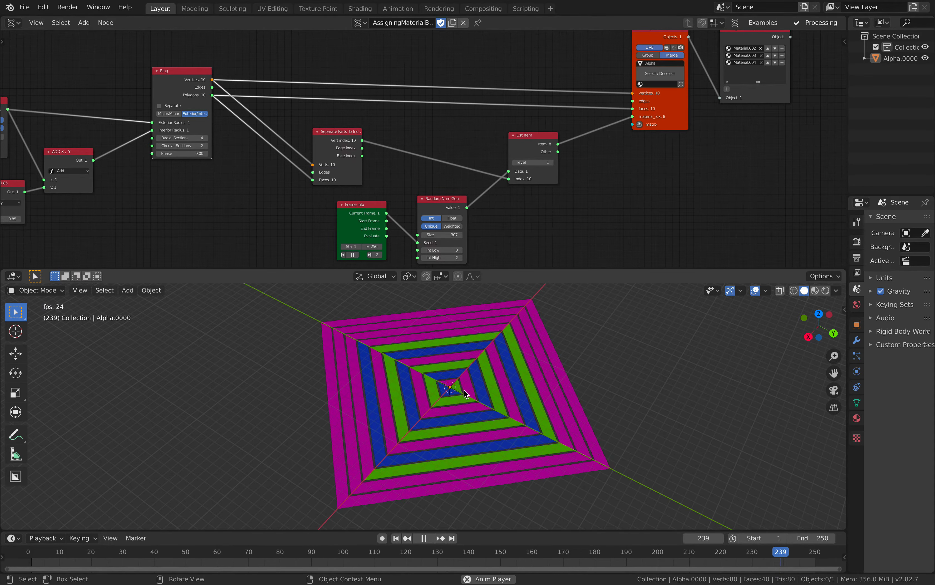
key("space")
left_click_drag(448, 235, 423, 234)
key("space")
key("space")
- Reopen the recent file circle_spectrum_003.blend, discarding the changes to circle_spectrum_003x
left_click(25, 7)
mouse_move(59, 45)
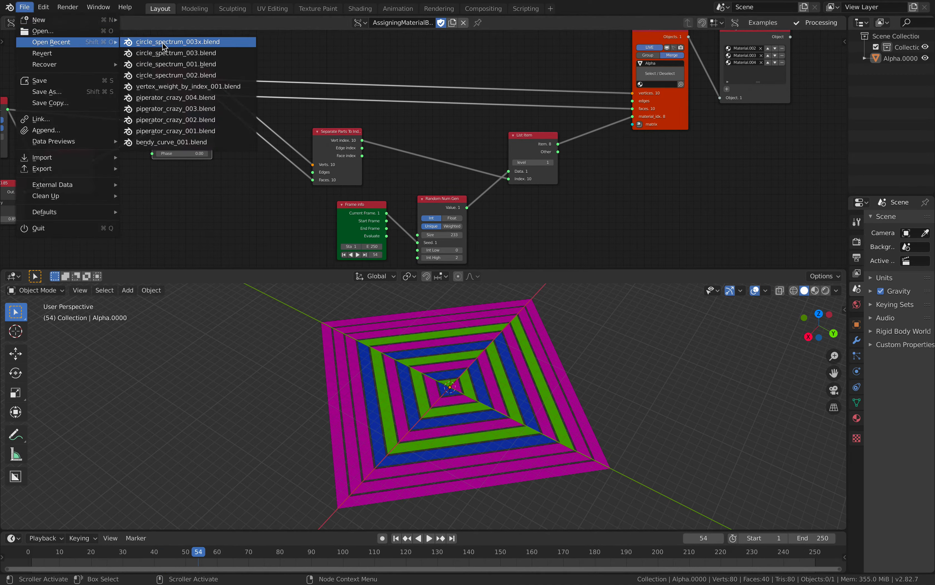
left_click(167, 51)
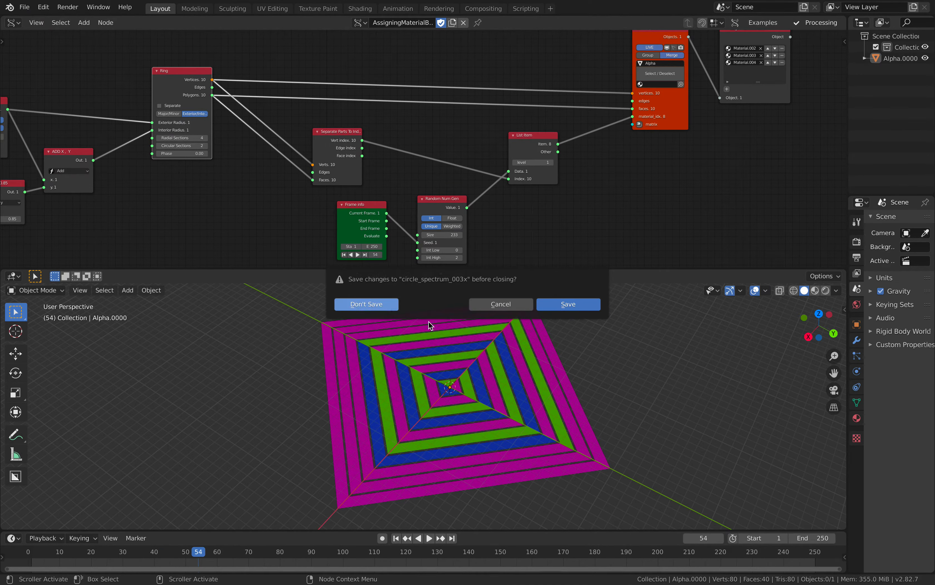
middle_click_drag(432, 363, 452, 367)
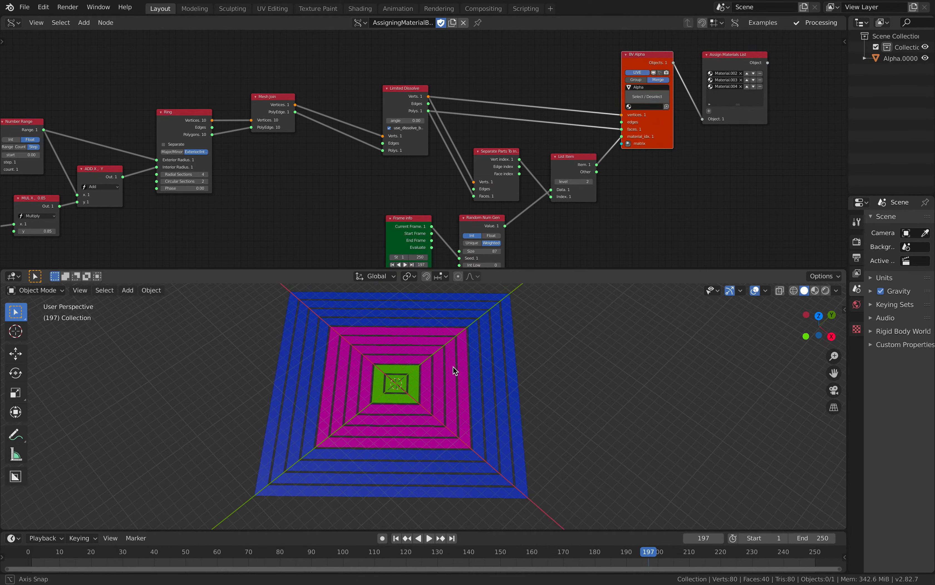
- Select the ring mesh and set the Ring node's Radial Sections to 18
left_click(396, 397)
middle_click_drag(252, 193, 371, 169)
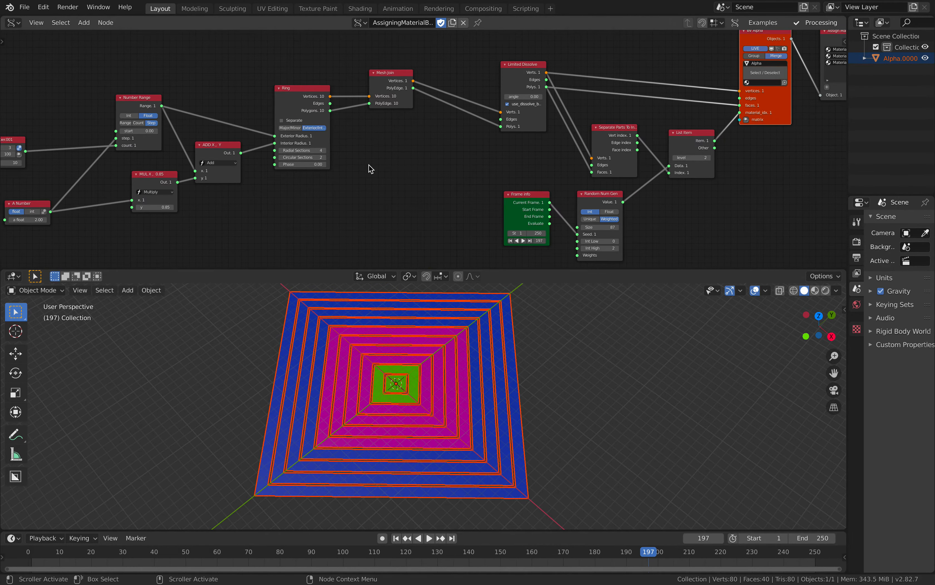
middle_click_drag(199, 152, 422, 123)
scroll(423, 123, "up", 2)
middle_click_drag(553, 150, 377, 169)
scroll(390, 149, "up", 2)
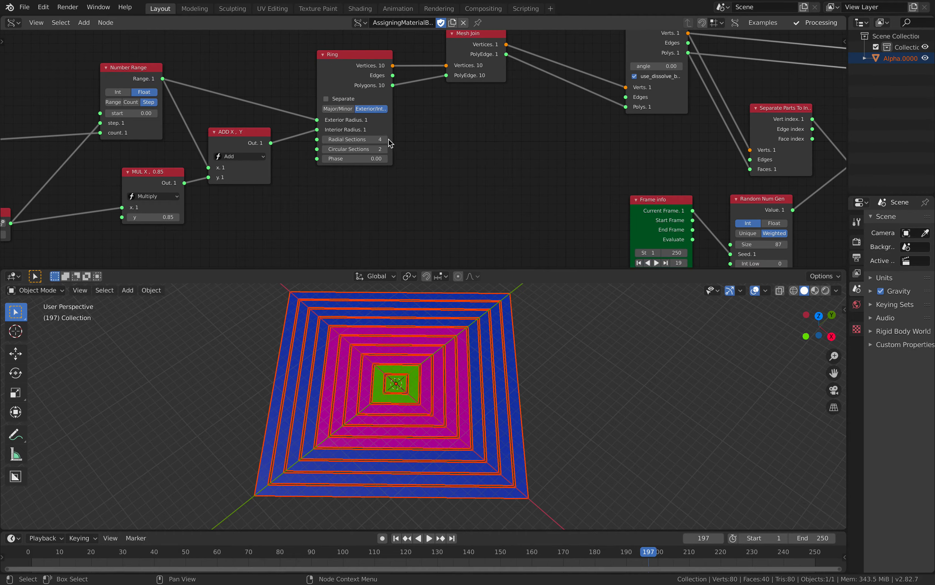
left_click(387, 139)
left_click(386, 139)
left_click(386, 139)
left_click(386, 139)
left_click(386, 139)
left_click(386, 138)
left_click(386, 139)
left_click(386, 139)
left_click(386, 139)
left_click(386, 139)
left_click(386, 139)
left_click(386, 139)
left_click(387, 139)
- Reposition the Limited Dissolve and Separate Parts To Indexes nodes and view the circular rings from another angle
scroll(493, 148, "down", 1)
middle_click_drag(493, 149, 335, 137)
left_click_drag(442, 184, 395, 182)
scroll(434, 132, "up", 4)
middle_click_drag(434, 132, 369, 207)
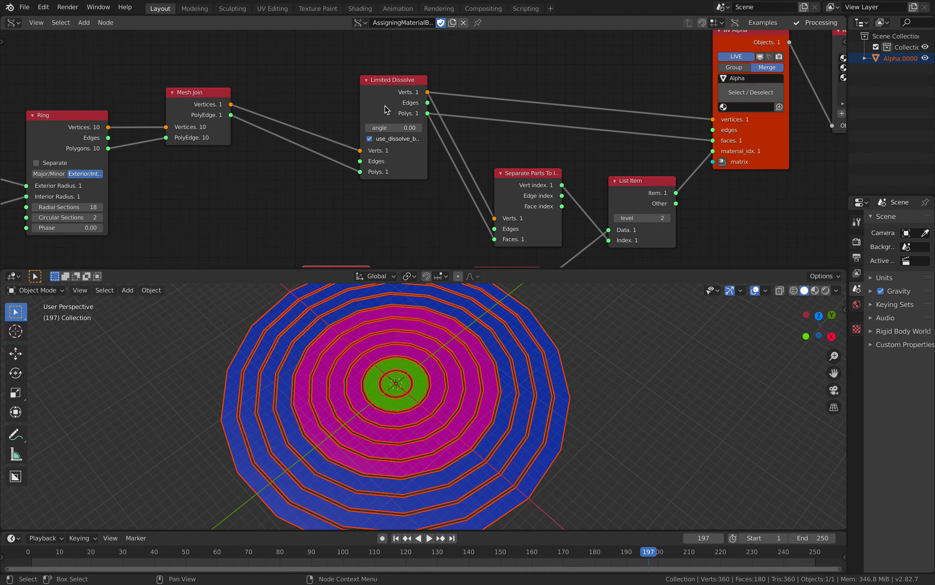
left_click_drag(385, 109, 379, 109)
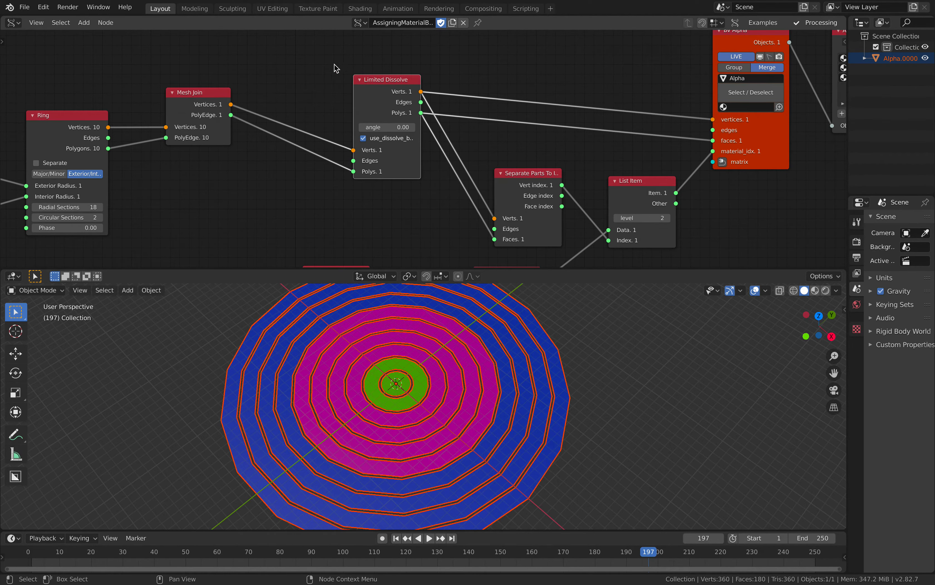
left_click_drag(512, 172, 479, 154)
middle_click_drag(605, 175, 549, 135)
scroll(552, 154, "down", 1)
middle_click_drag(495, 340, 472, 351)
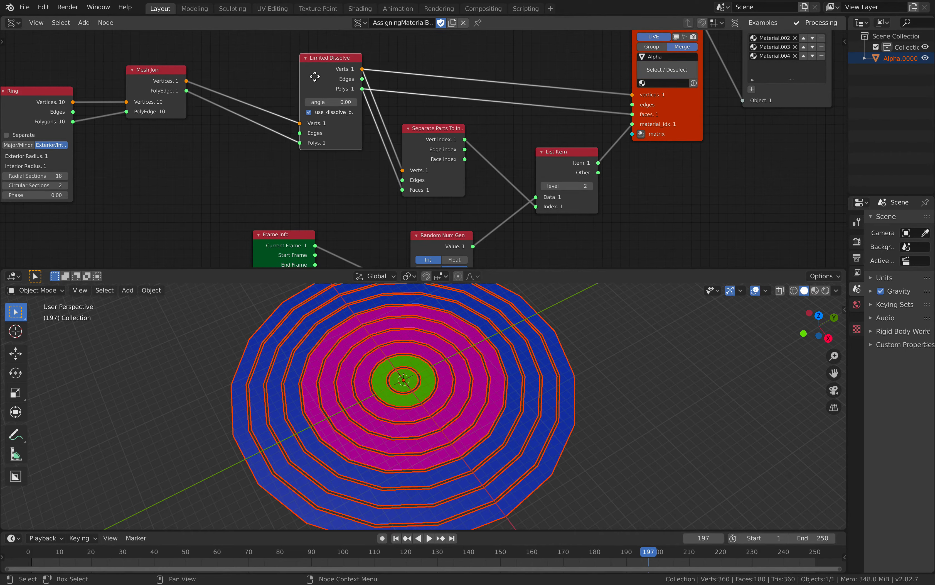
- Reposition the Limited Dissolve node and try an angle of 0.06 on it
left_click_drag(321, 79, 299, 71)
middle_click_drag(321, 125, 386, 123)
scroll(352, 129, "down", 2)
middle_click_drag(452, 348, 417, 345)
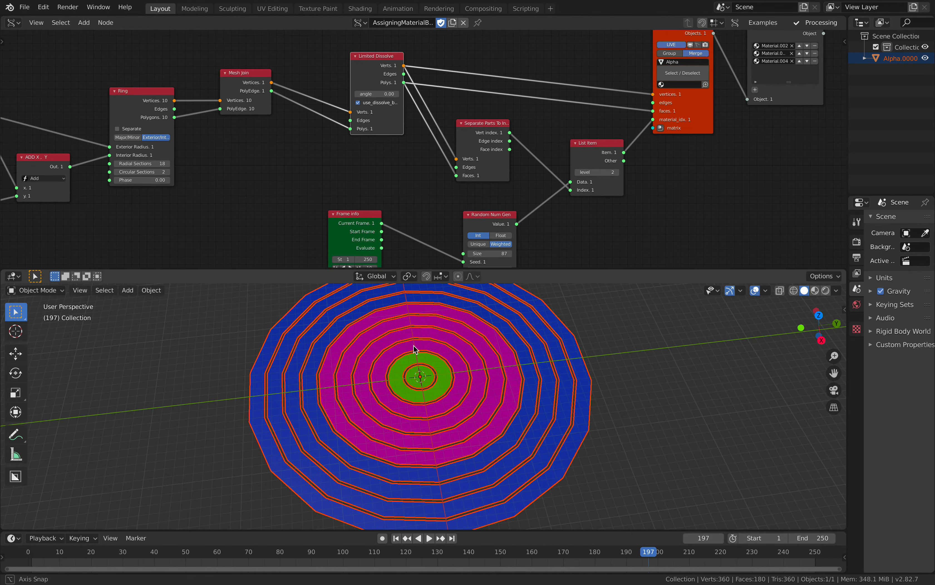
middle_click_drag(348, 165, 386, 162)
scroll(386, 161, "up", 1)
left_click_drag(416, 85, 419, 85)
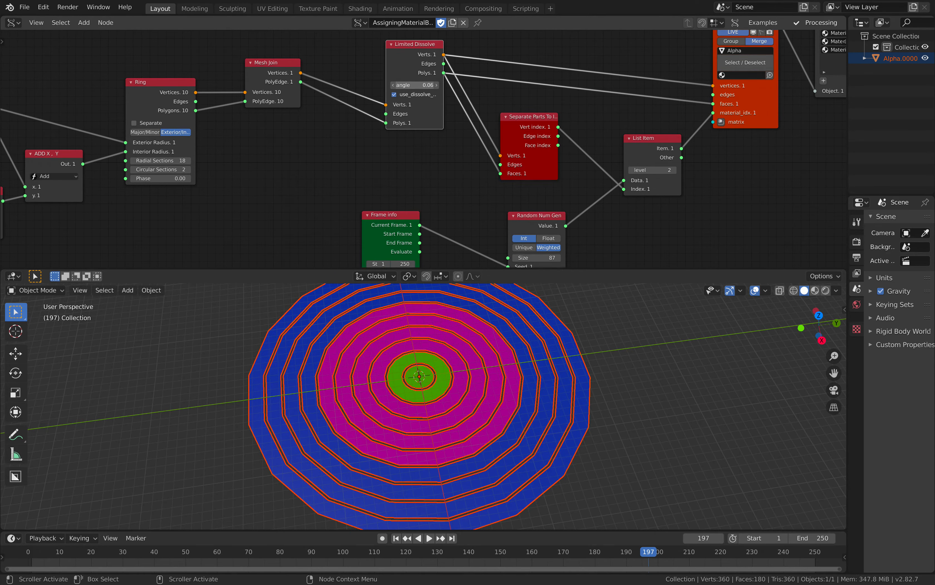
- Play the animation to frame 238, and set Limited Dissolve to angle 0 with the dissolve boundaries option off
key("space")
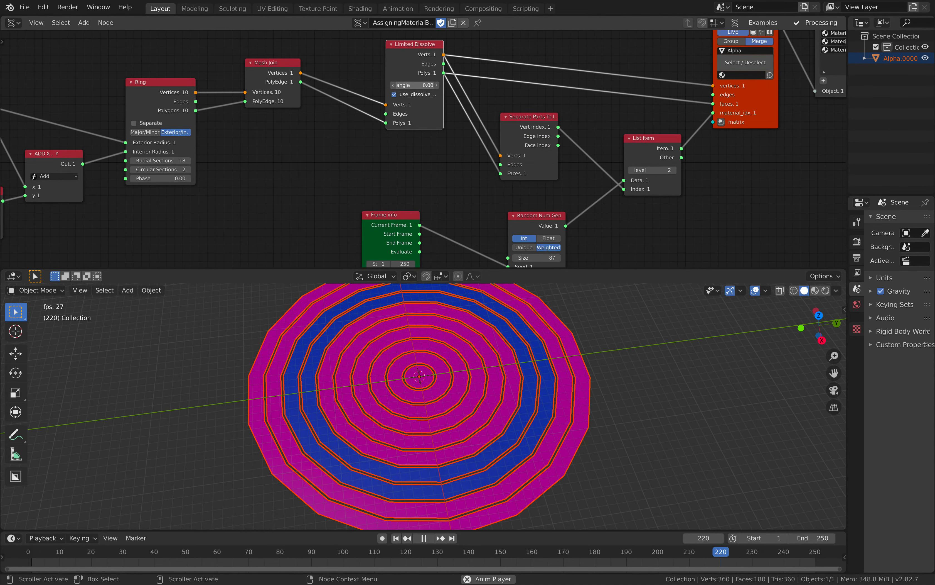
key("space")
mouse_move(418, 85)
left_mouse_down()
mouse_move(435, 86)
mouse_move(400, 86)
left_mouse_up()
left_click(419, 95)
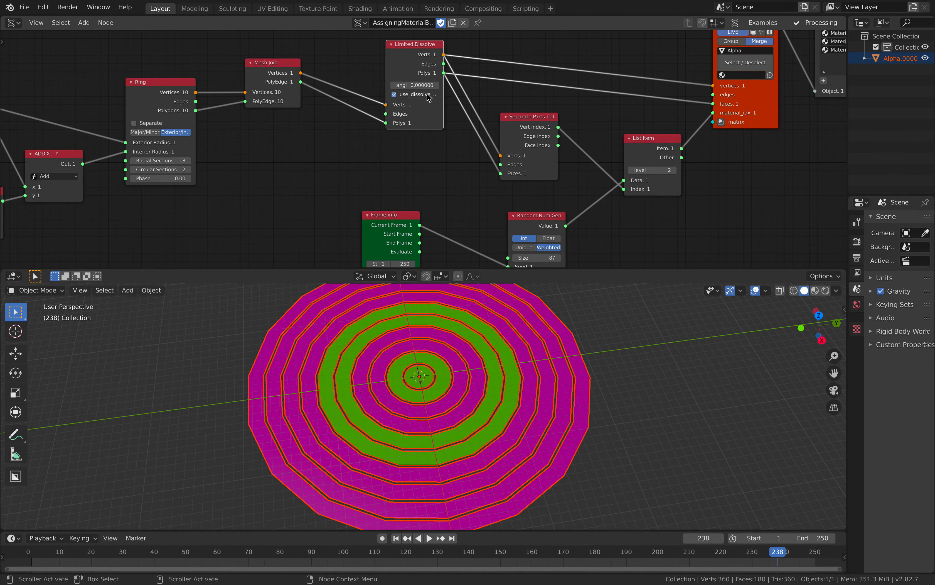
left_click(428, 97)
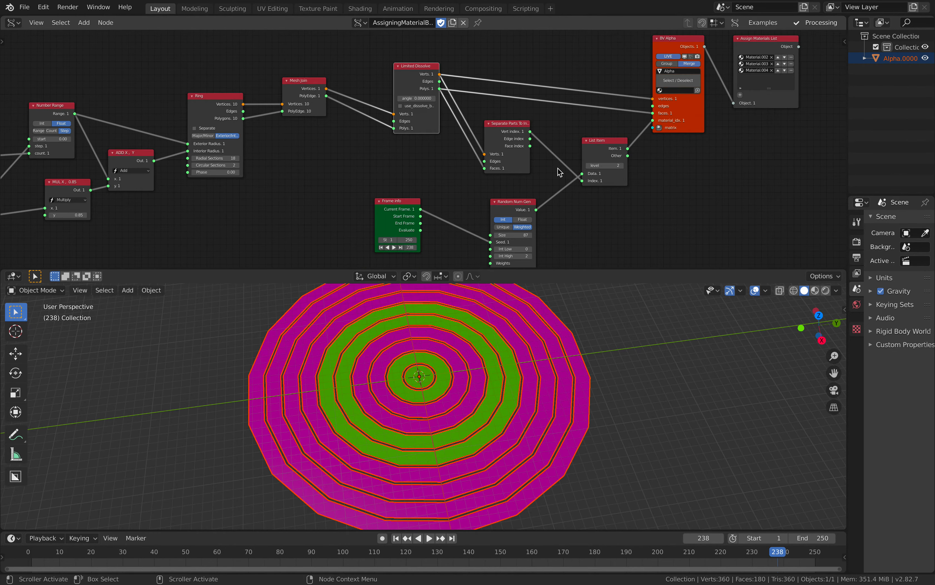
- Widen the Separate Parts To Indexes node until its full title fits
scroll(503, 112, "down", 4)
scroll(588, 155, "up", 4)
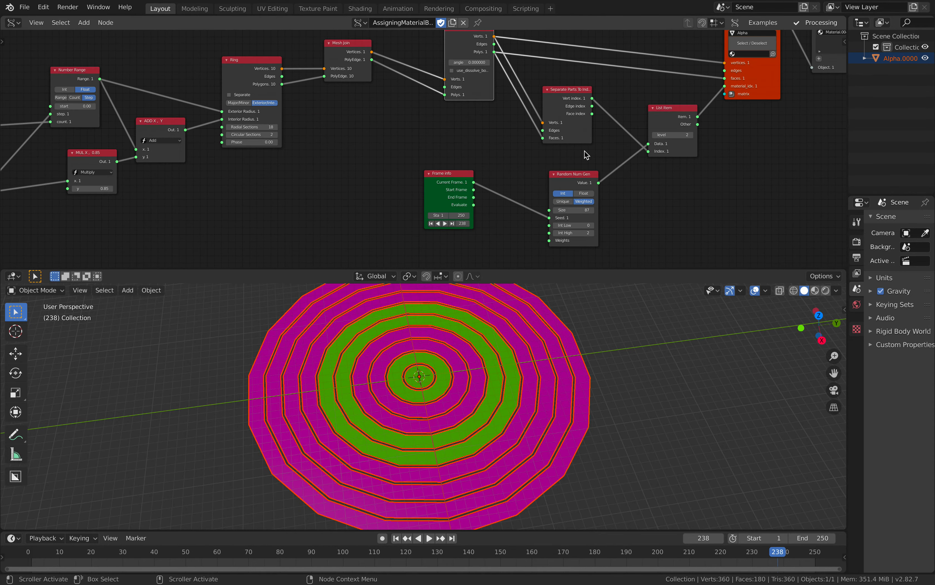
mouse_move(502, 67)
left_mouse_down()
mouse_move(457, 67)
mouse_move(516, 76)
left_mouse_up()
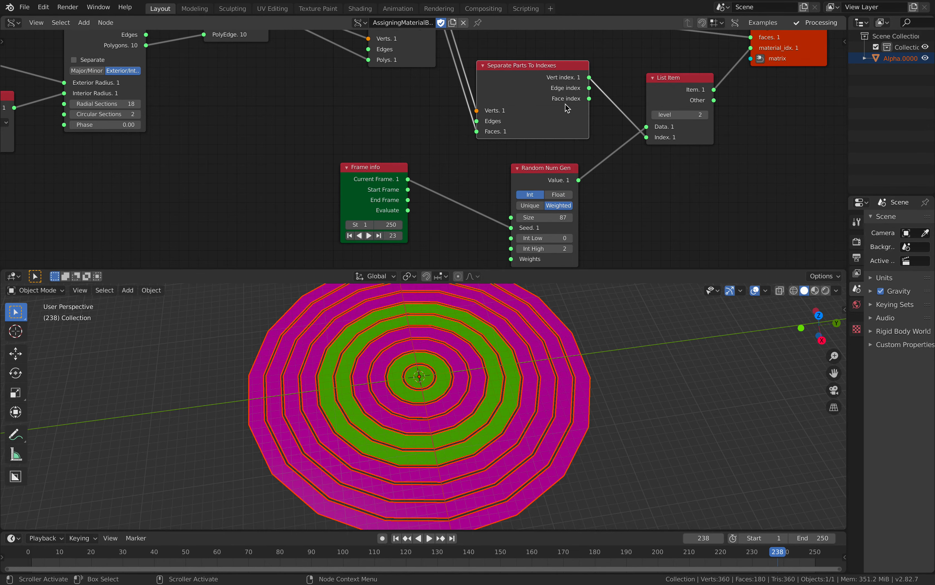
scroll(555, 96, "down", 2)
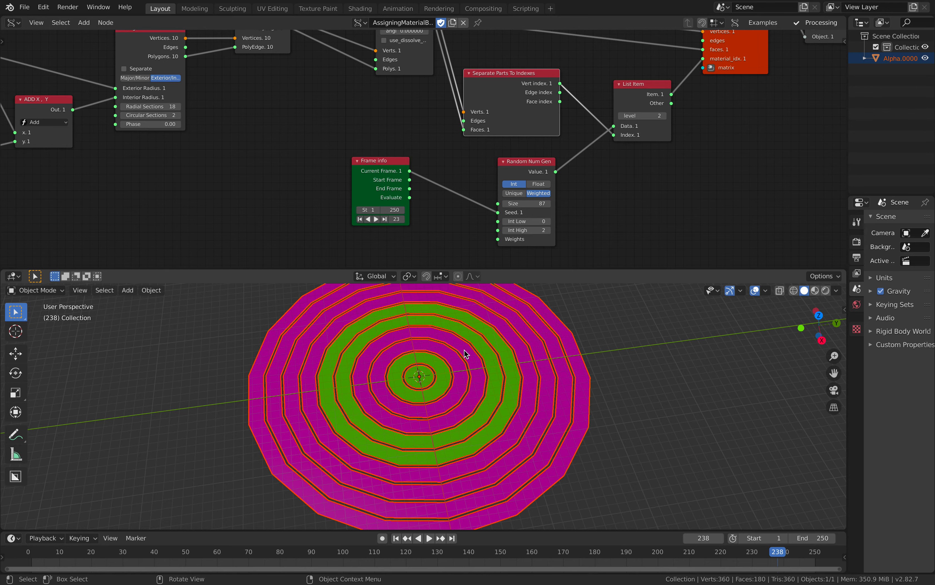
scroll(517, 366, "down", 1)
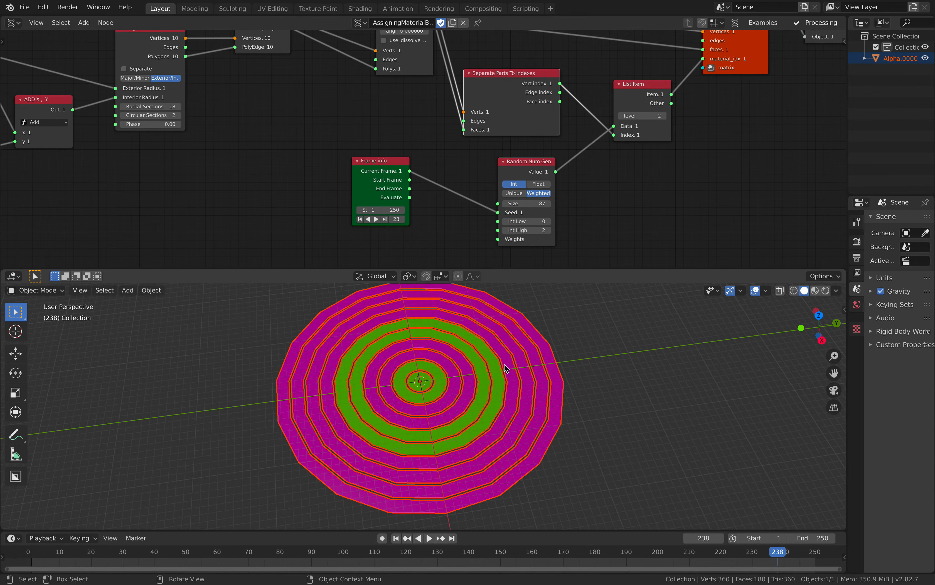
- Reposition the Assign Materials List node and slightly widen the BV Alpha node
middle_click_drag(763, 44, 522, 152)
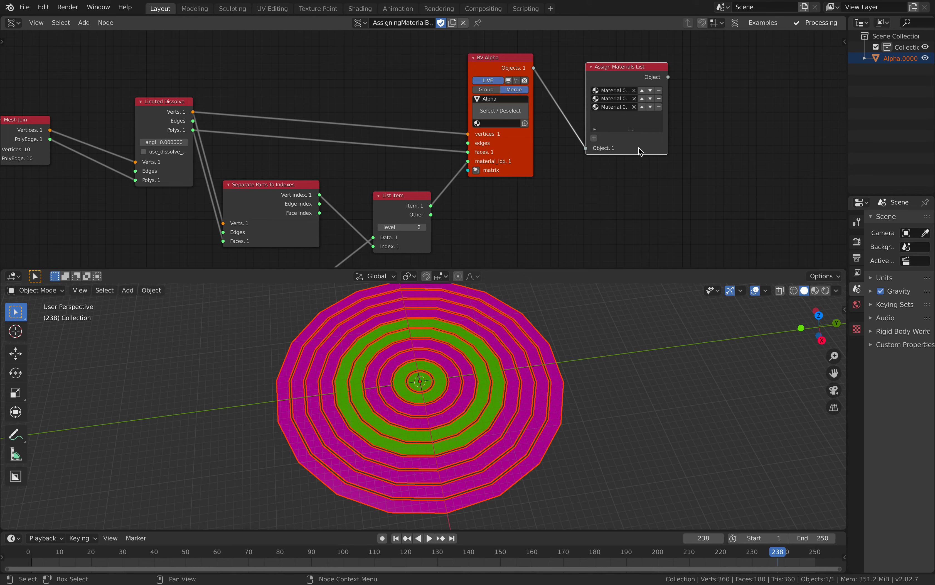
left_click_drag(638, 147, 644, 139)
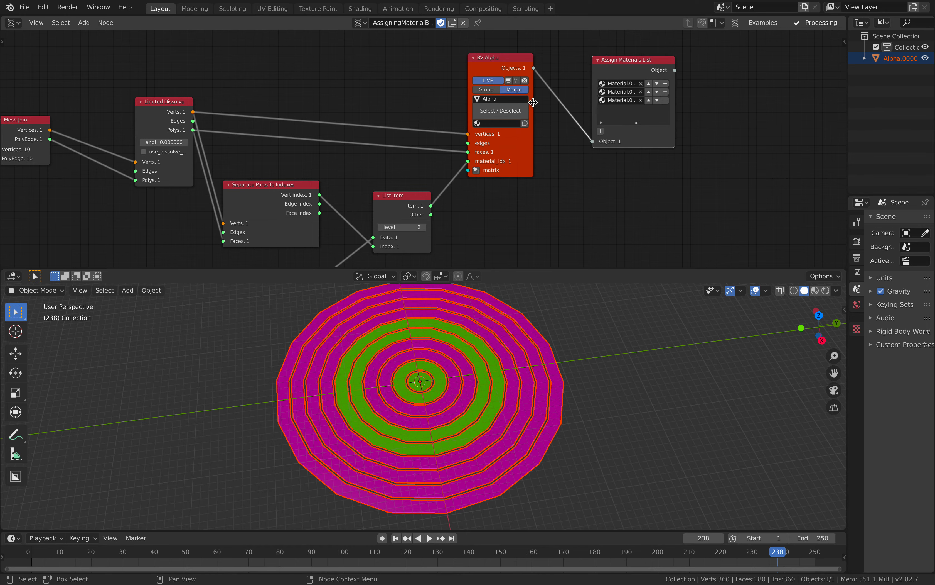
left_click_drag(533, 102, 541, 105)
- Move the Limited Dissolve node closer to Mesh Join and the BV Alpha node farther from List Item
middle_click_drag(392, 96, 514, 81)
scroll(458, 89, "down", 1)
middle_click_drag(463, 105, 469, 100)
left_click_drag(320, 89, 294, 88)
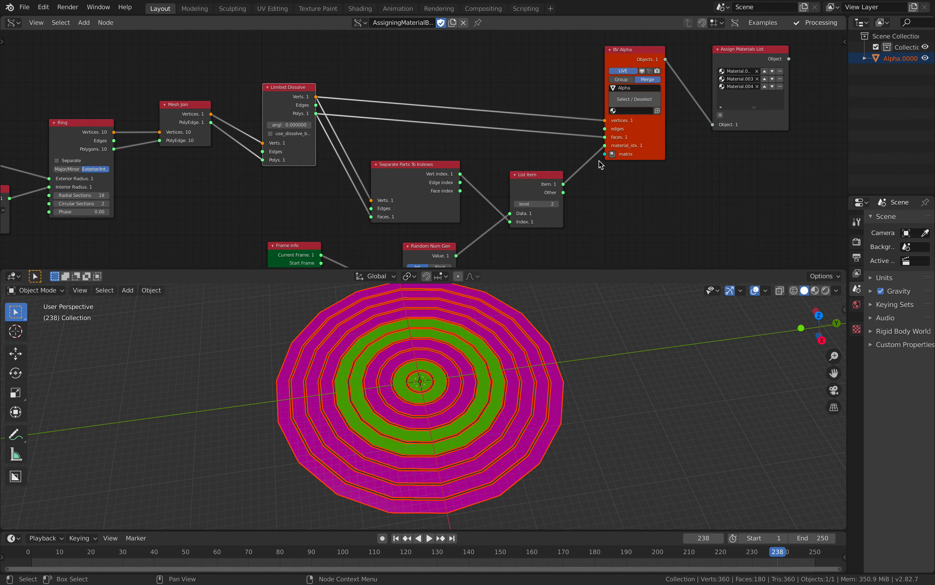
left_click_drag(655, 104, 662, 101)
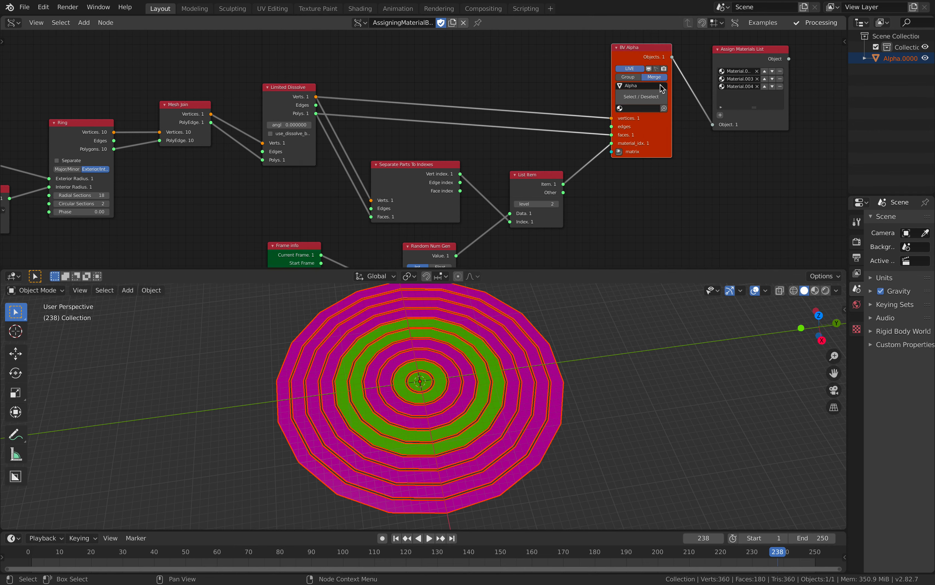
- Bring the complete node tree into view and shift the Limited Dissolve node slightly further toward Mesh Join
scroll(523, 94, "down", 1)
middle_click_drag(474, 114, 538, 82)
scroll(529, 82, "down", 3)
scroll(551, 82, "down", 2)
middle_click_drag(485, 100, 557, 94)
scroll(536, 92, "up", 1)
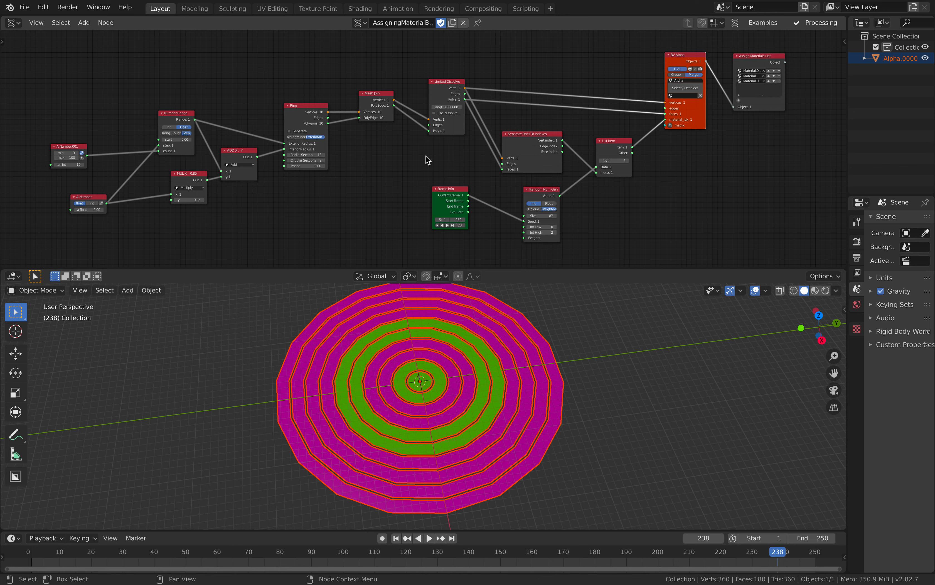
scroll(421, 147, "up", 3)
middle_click_drag(442, 134, 424, 118)
scroll(430, 136, "down", 2)
left_click_drag(438, 103, 430, 104)
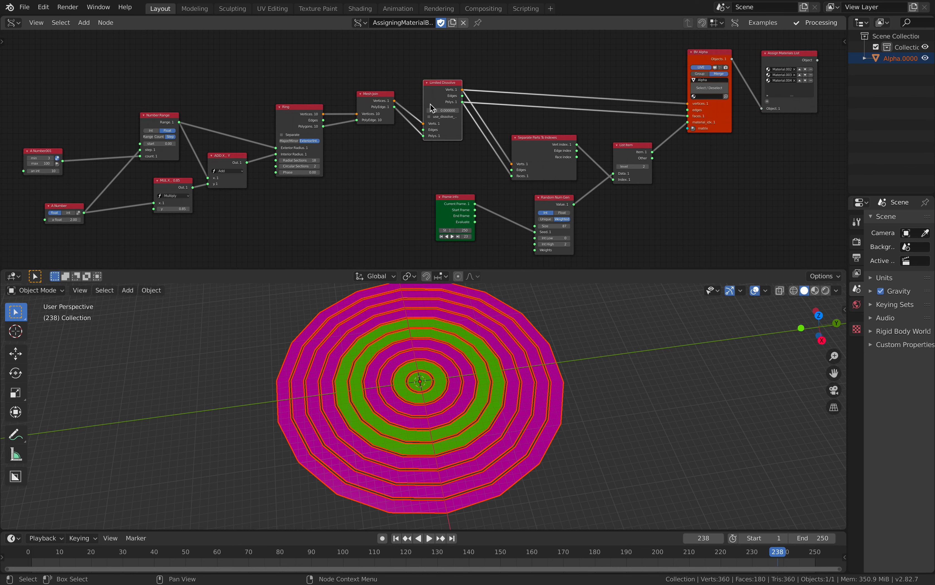